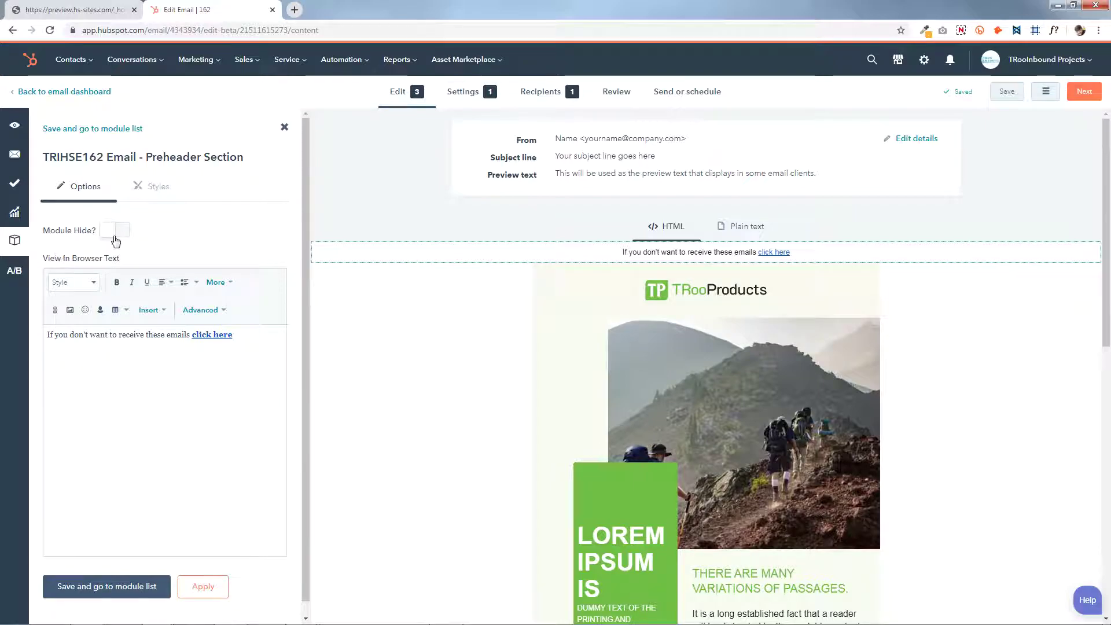
Step: Hide the Preheader Section module and save it, and show the module again and save
click(119, 231)
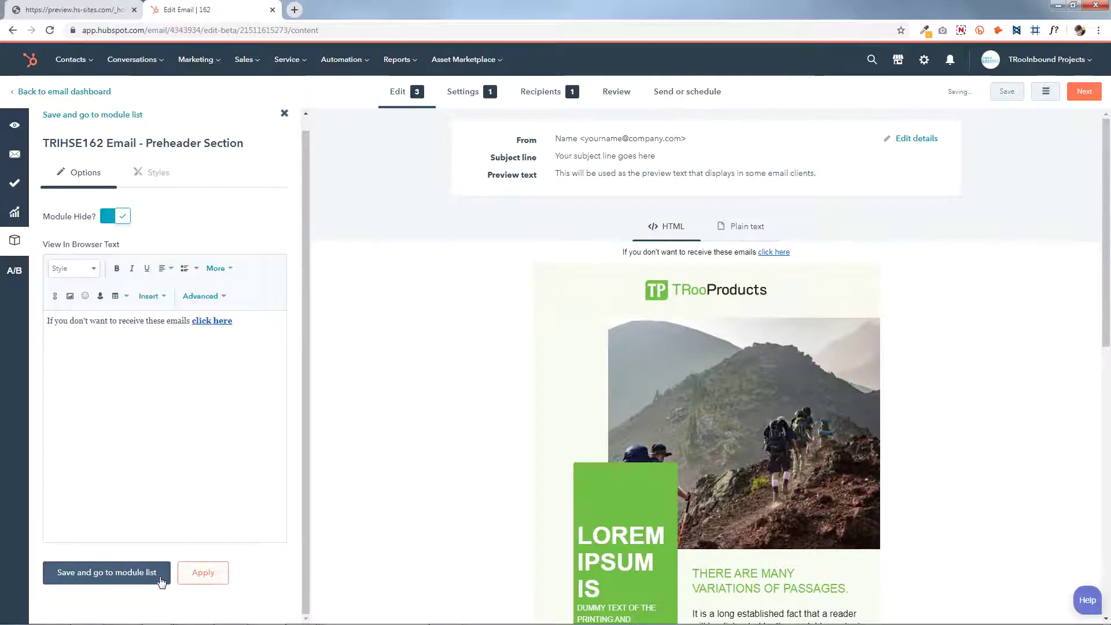
click(152, 580)
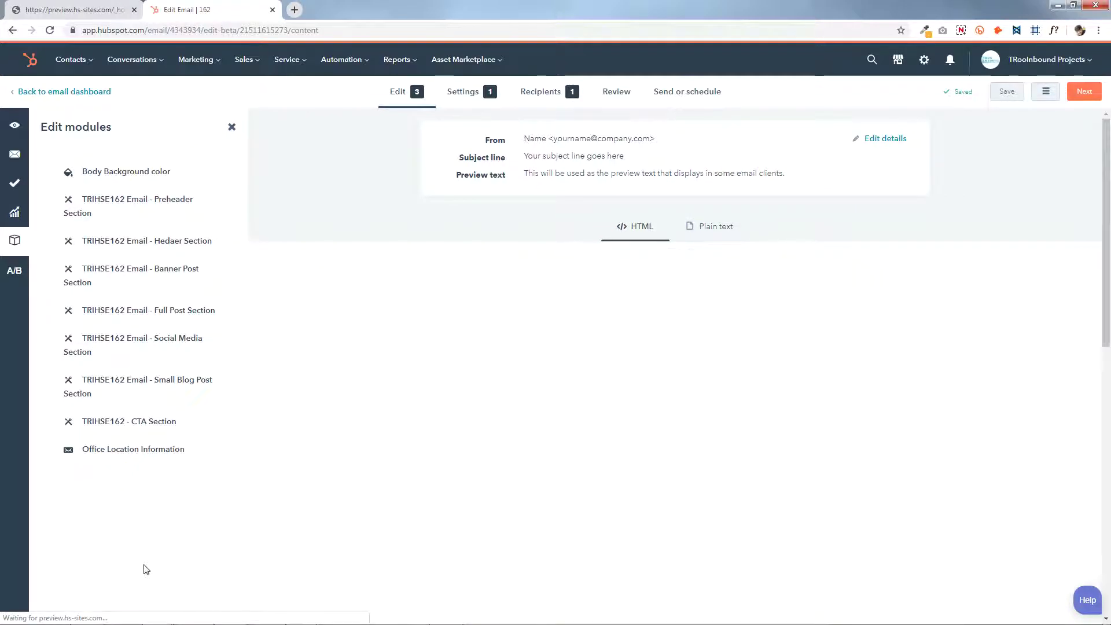
click(158, 203)
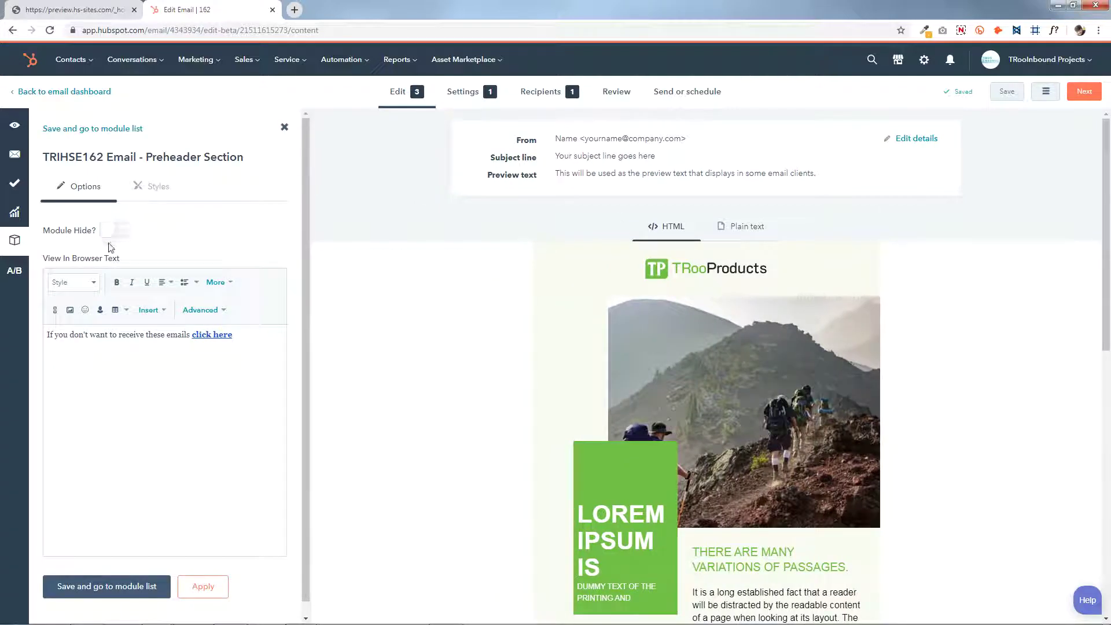
click(146, 588)
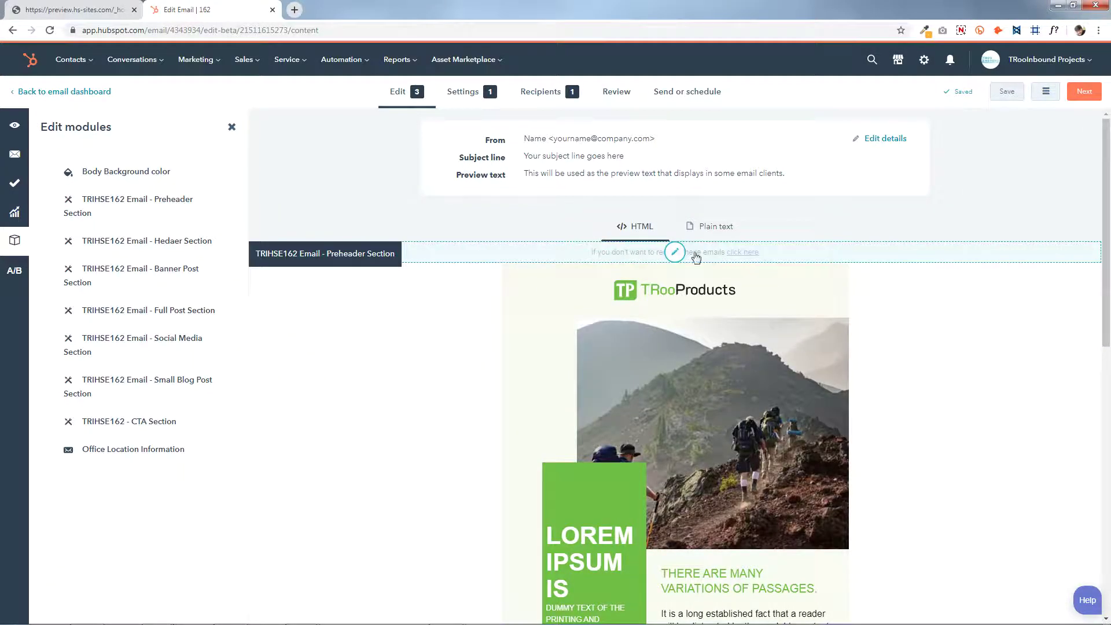
Step: Open the Preheader Section module for editing and select the "click here" link text in the View In Browser Text
click(678, 253)
click(246, 336)
triple_click(154, 375)
click(165, 379)
drag(193, 334, 263, 331)
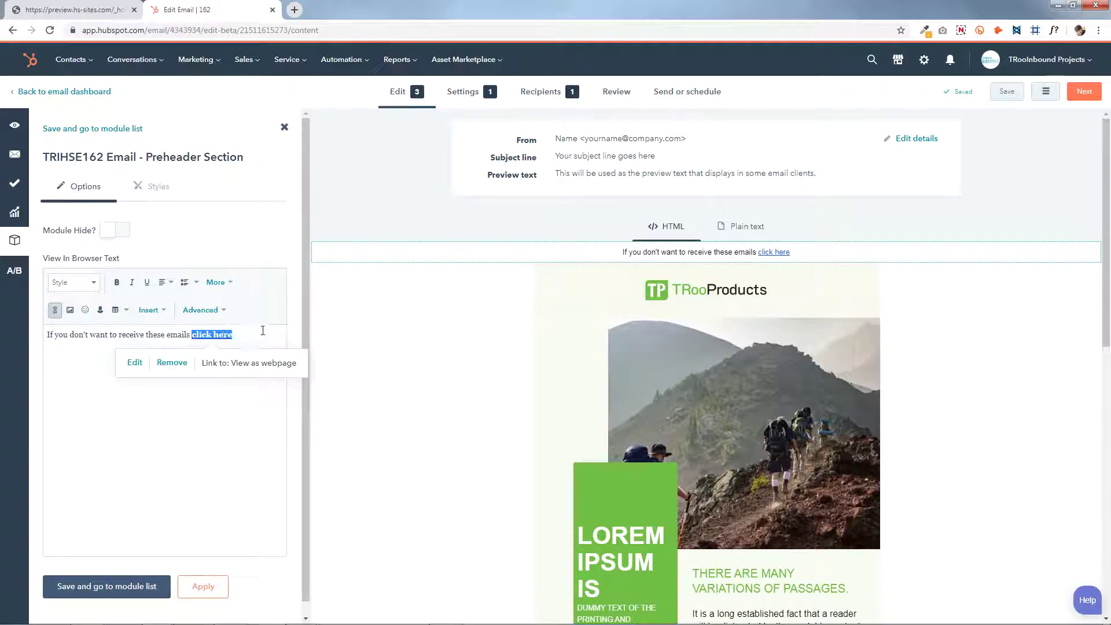
Step: Open the advanced text color picker for the selected link text and pick a green shade
click(223, 283)
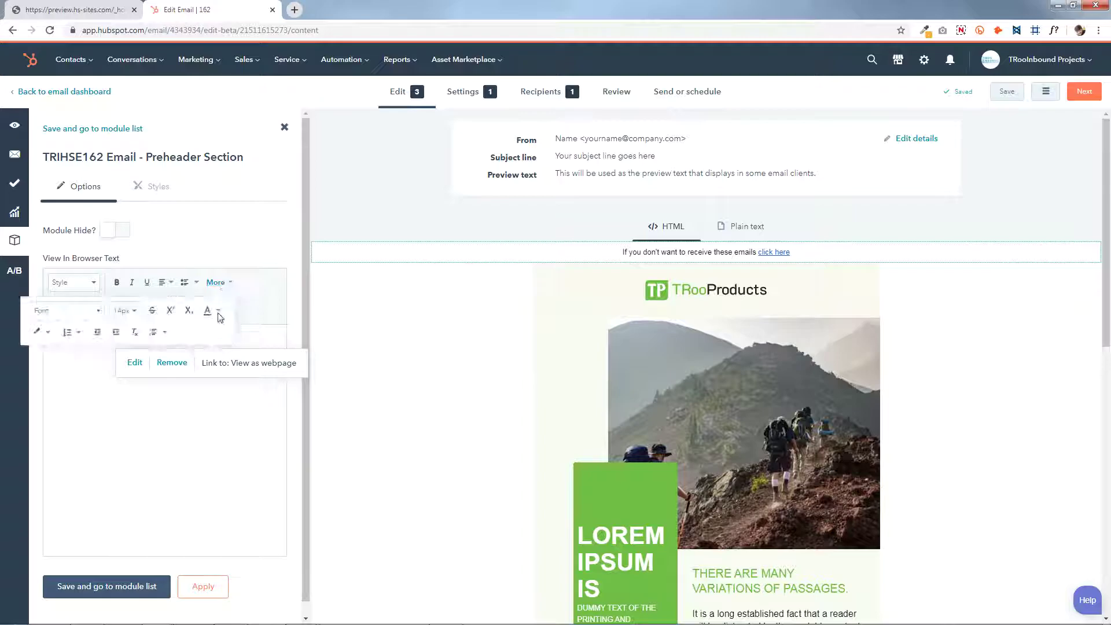
click(217, 312)
click(333, 337)
drag(270, 412, 247, 393)
drag(262, 463, 229, 458)
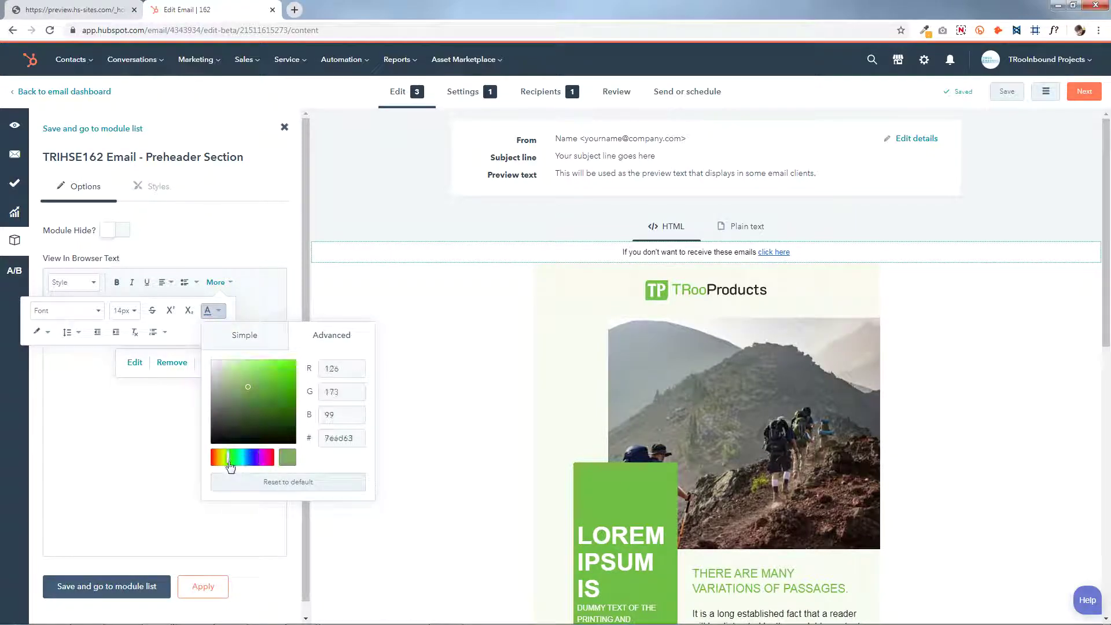
Step: Switch to the Notepad file E - 162.txt and copy the View In Browser Text Color code 0096ff
drag(349, 440, 323, 438)
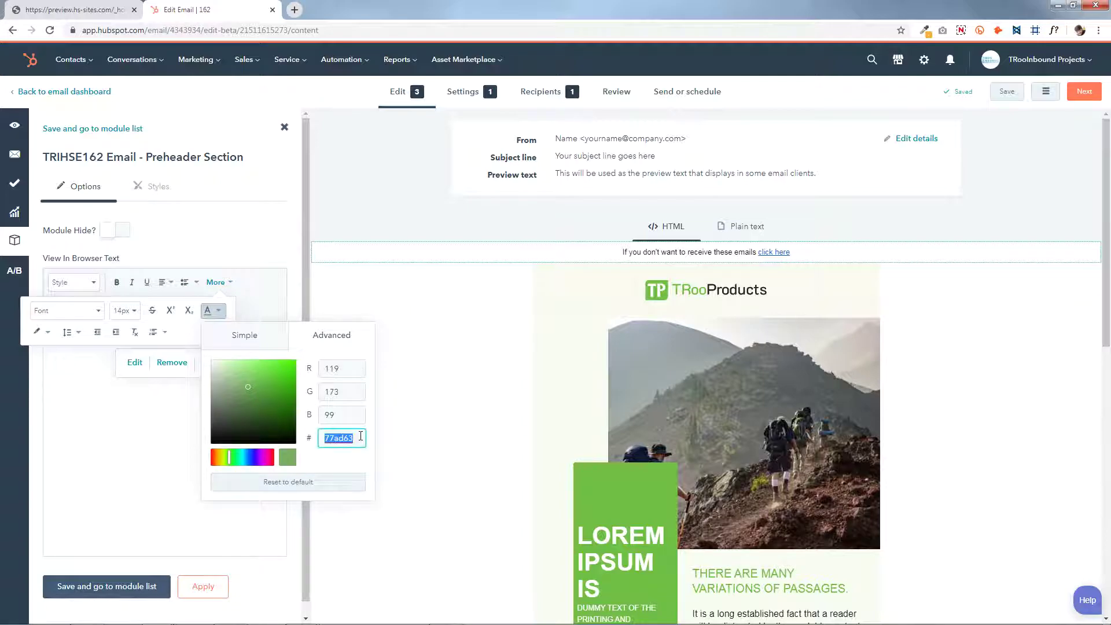
click(446, 613)
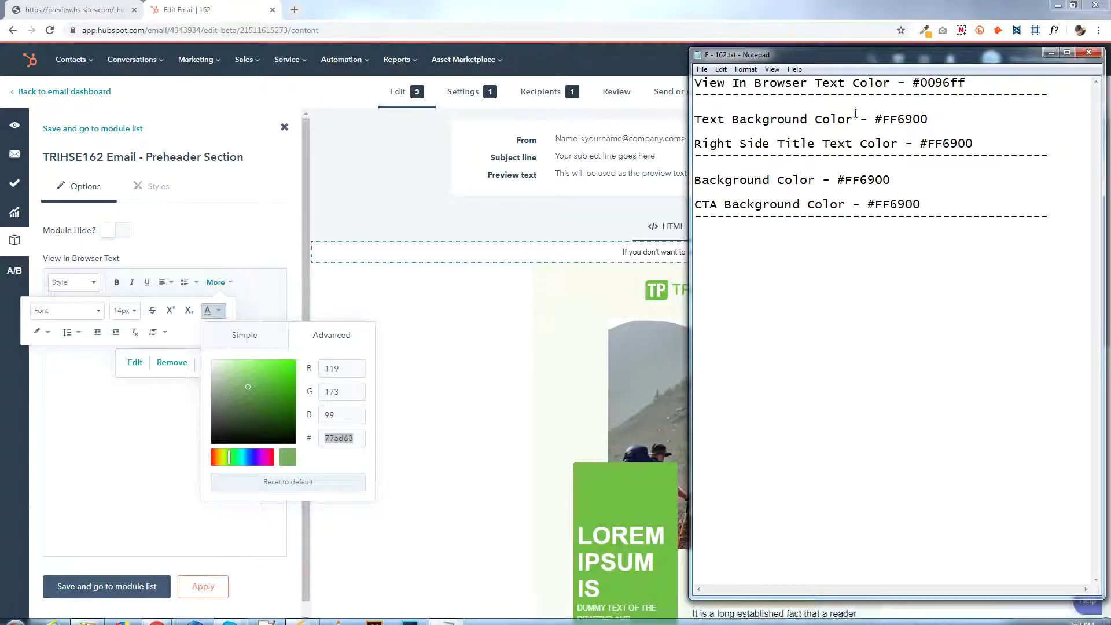
drag(940, 83, 965, 84)
right_click(965, 84)
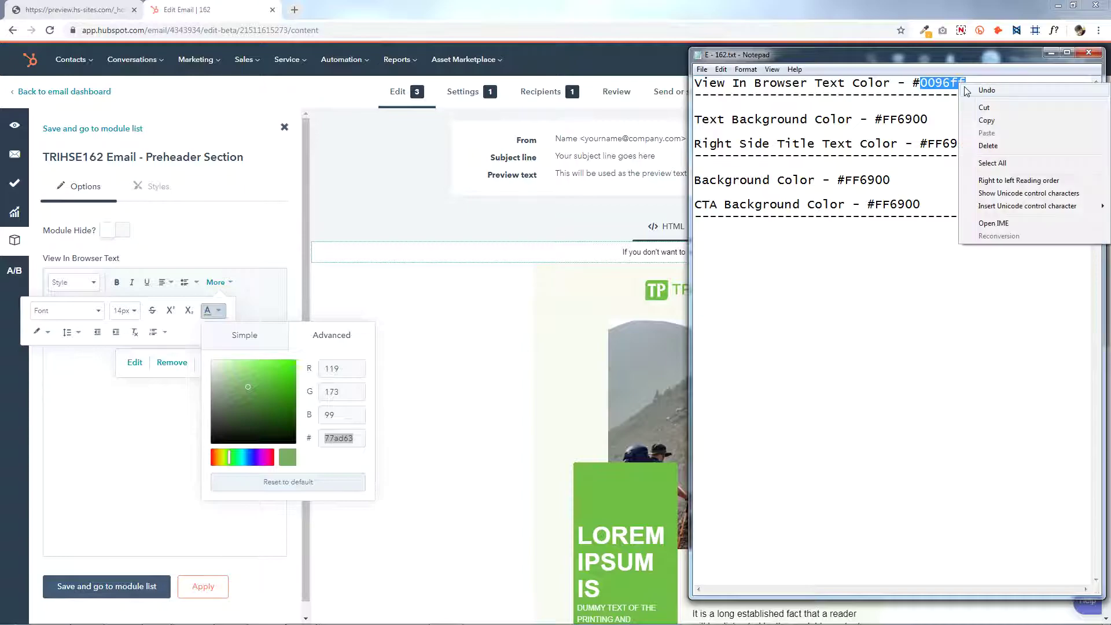
click(988, 120)
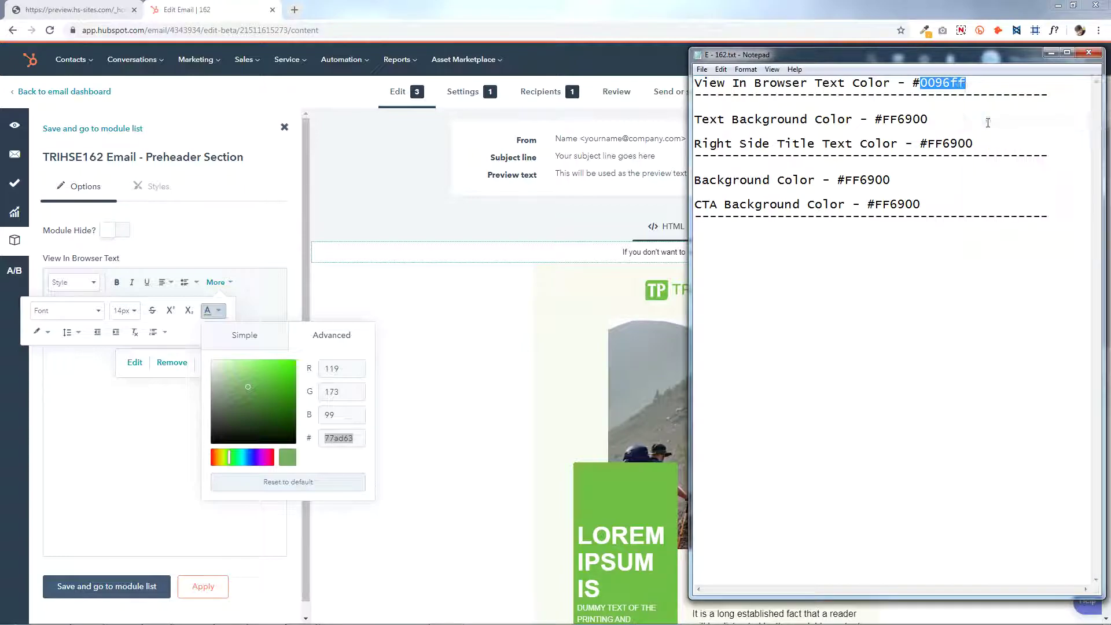
Step: Set the "click here" link's text color to 0096ff and save the Preheader Section module
right_click(342, 437)
click(365, 474)
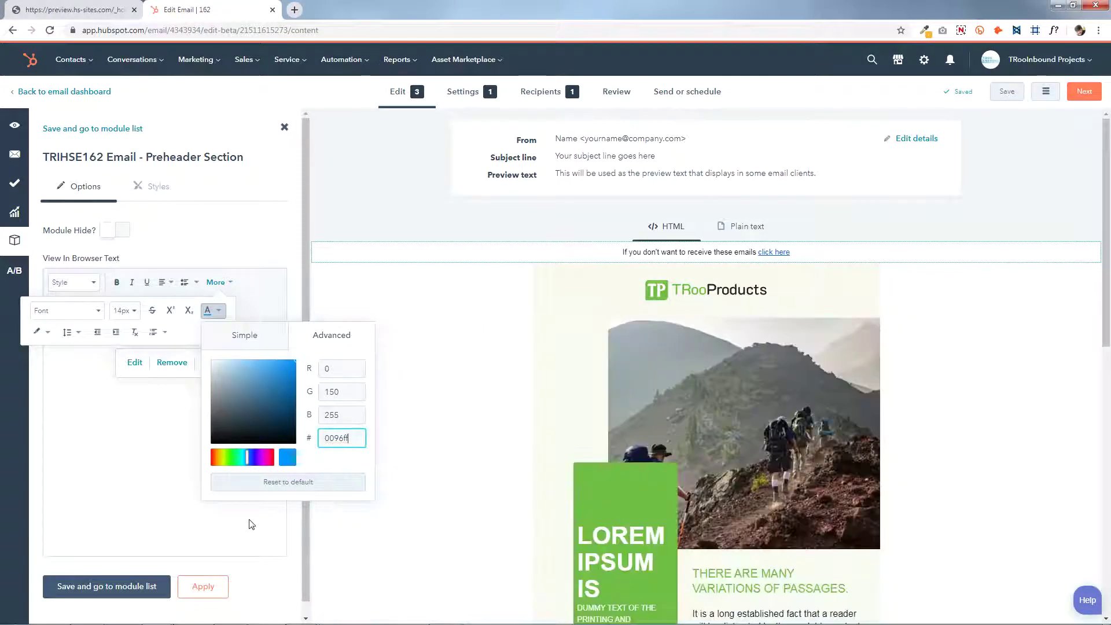
click(237, 539)
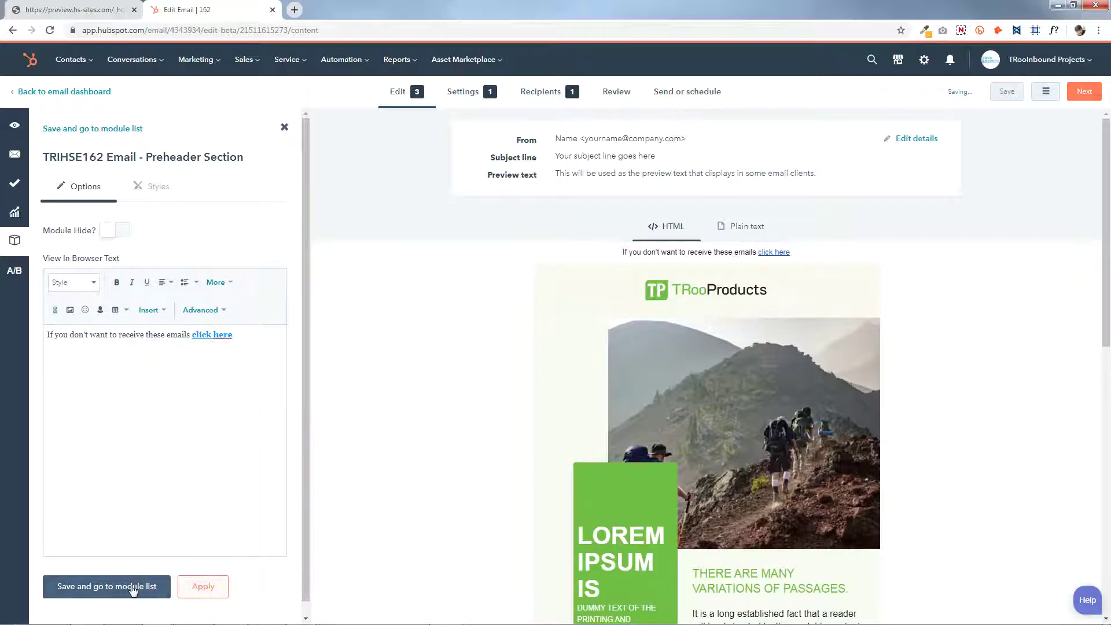
click(132, 587)
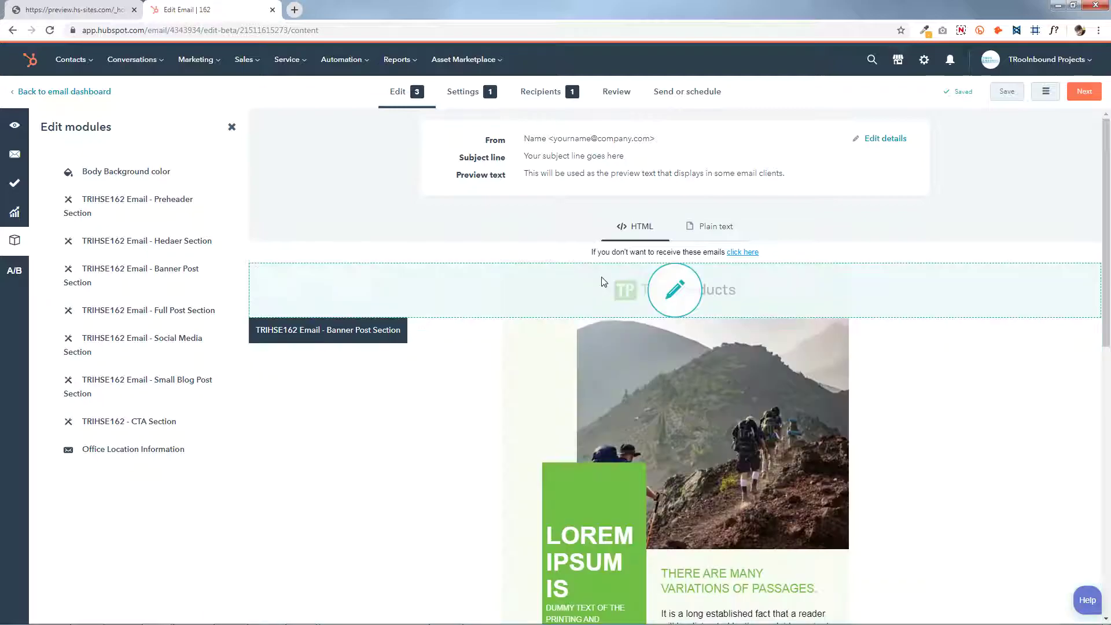
Step: Examine the Body Background color module's color setting, return to the module list and look through the email preview
click(83, 170)
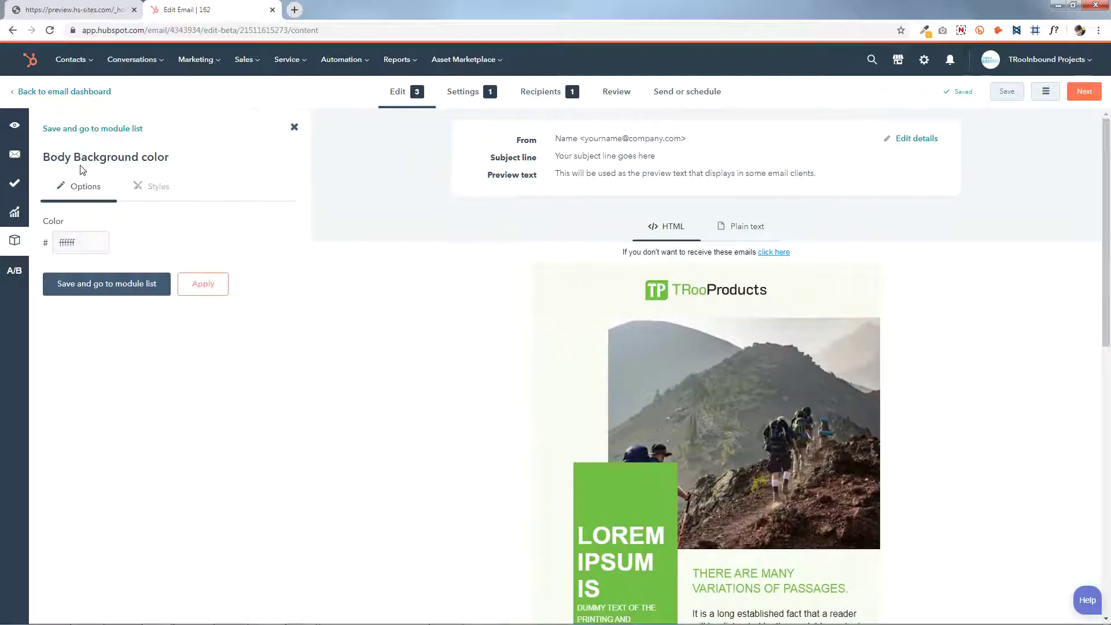
click(125, 244)
click(186, 289)
click(138, 283)
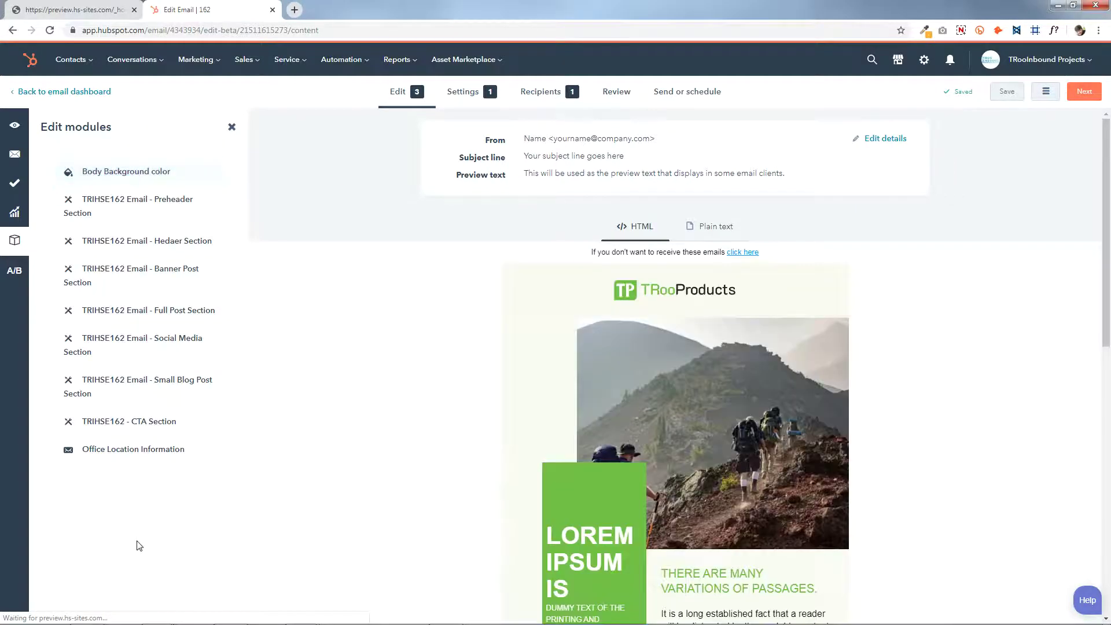
scroll(1109, 242, down, 4)
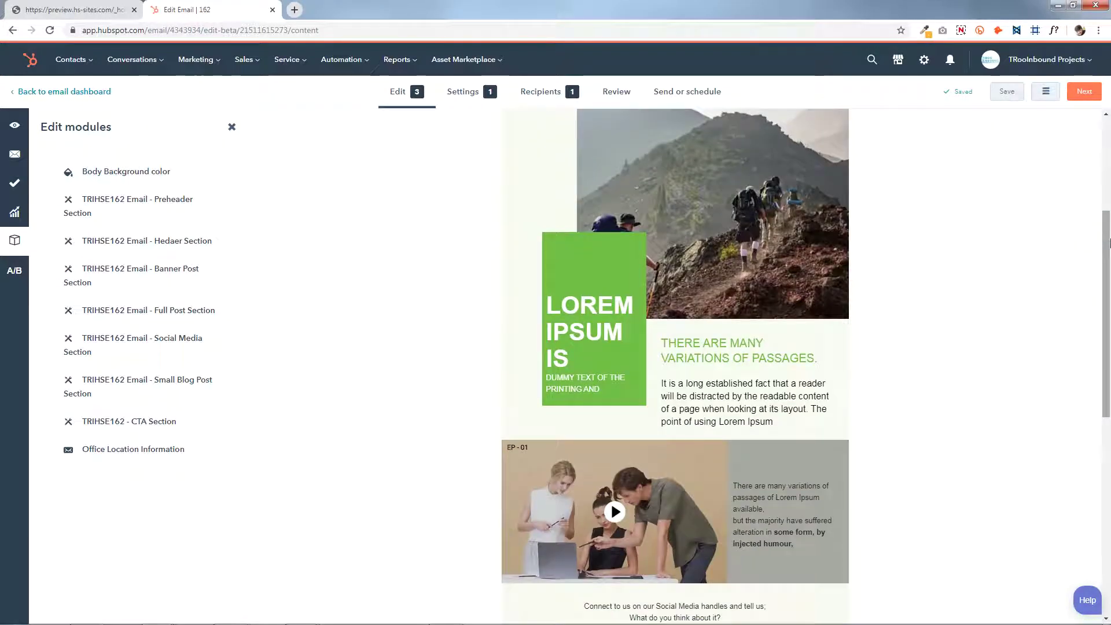
scroll(1109, 242, down, 6)
scroll(1108, 242, up, 10)
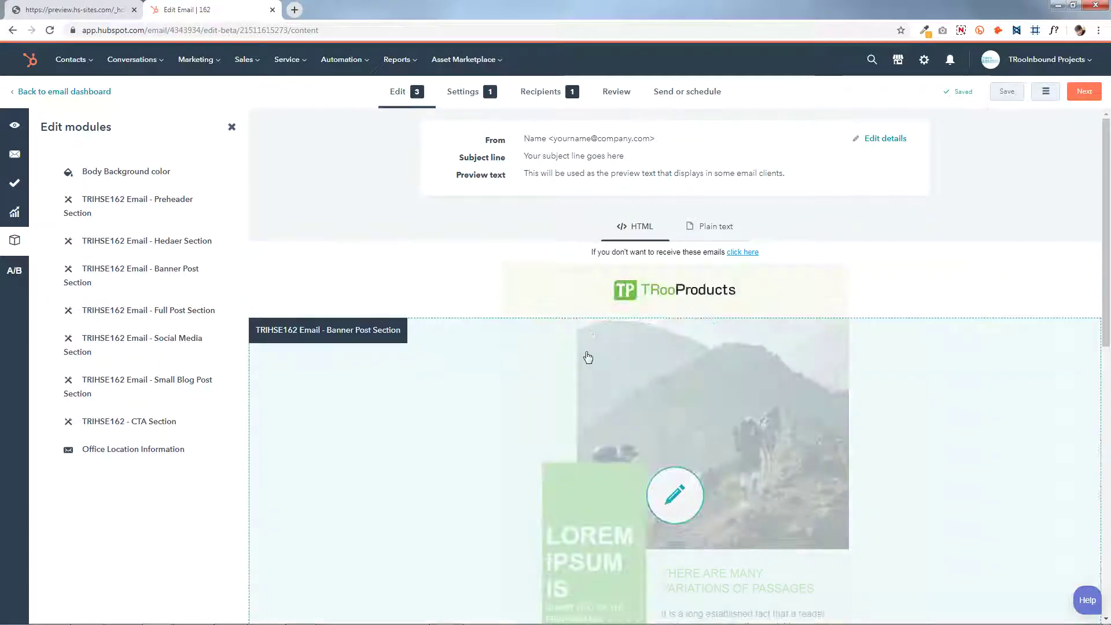
Step: Hide the Header Section module and save it, and make it visible again and save
click(674, 290)
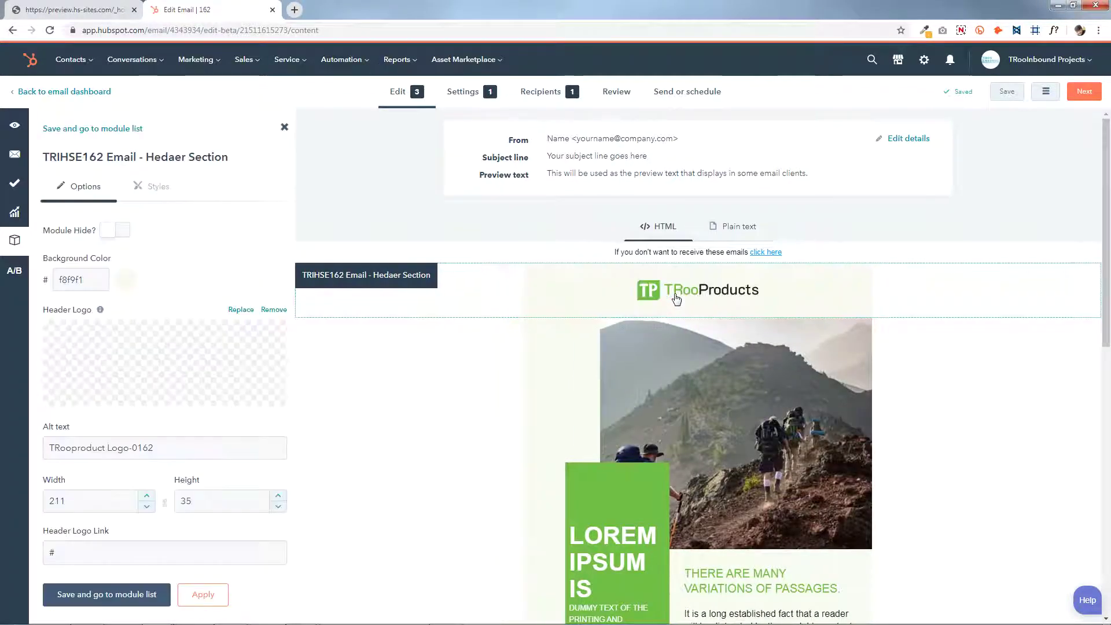
click(120, 231)
scroll(197, 429, down, 1)
click(198, 574)
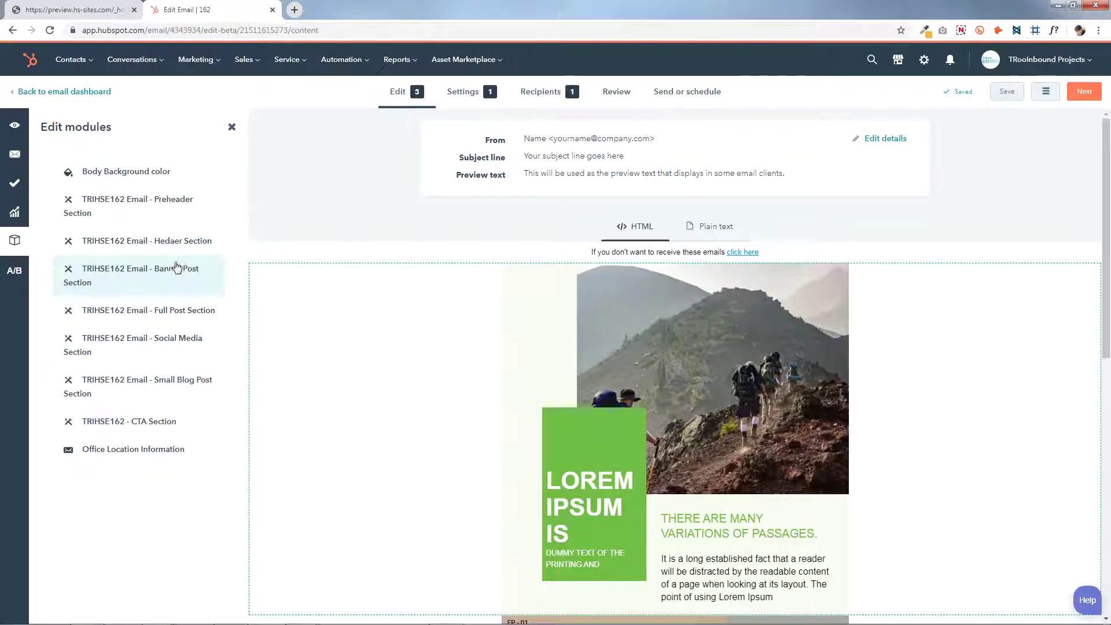
click(173, 241)
click(111, 231)
scroll(188, 362, down, 1)
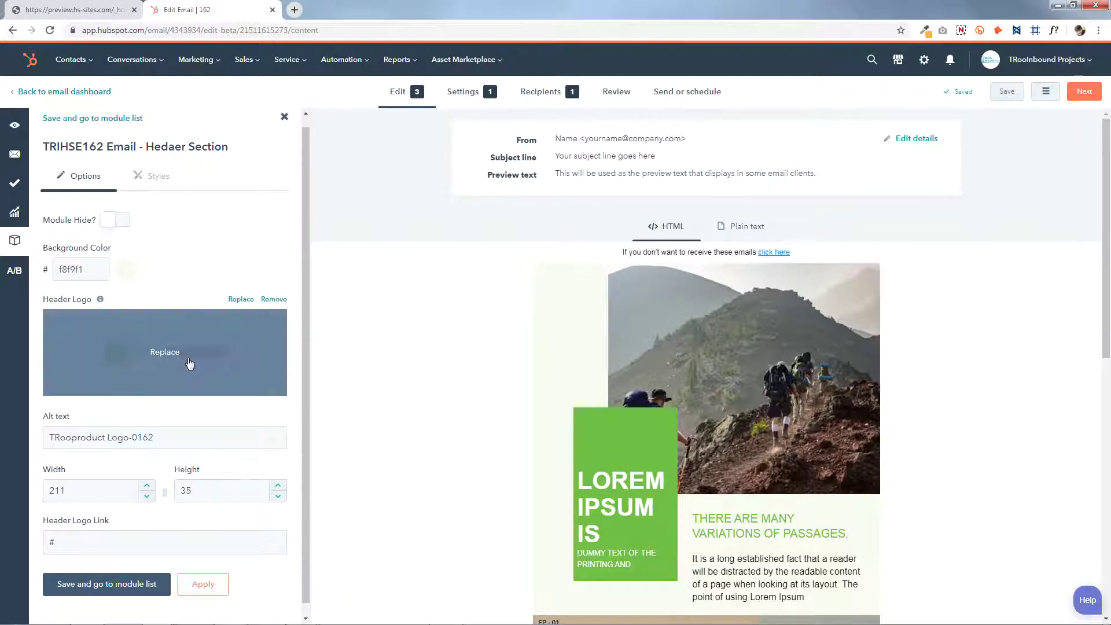
click(187, 575)
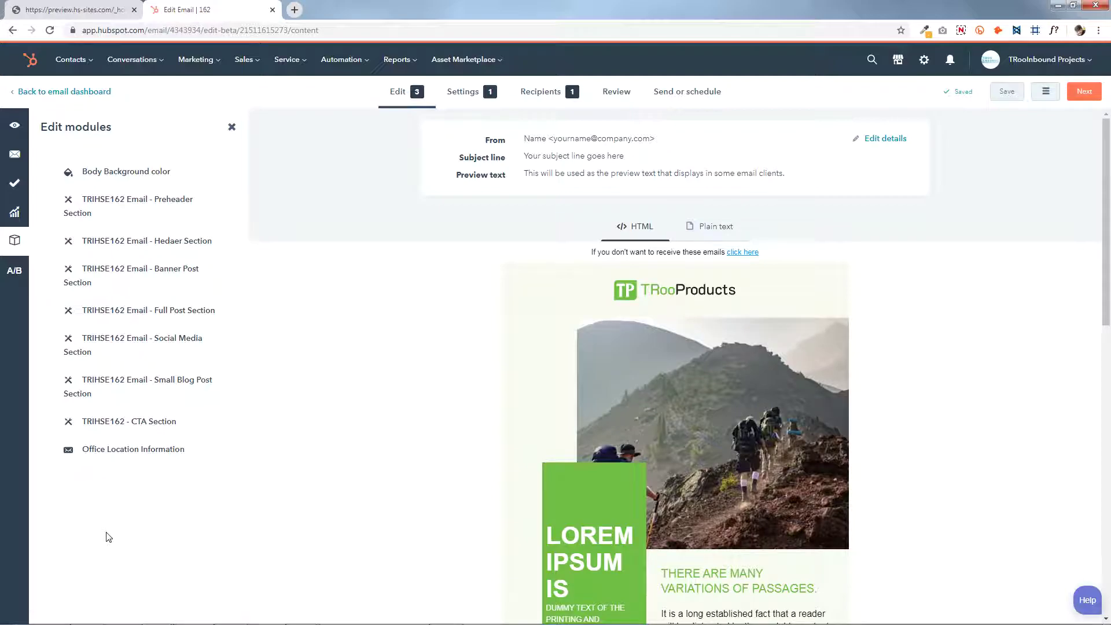
Step: Open the Header Section module, check its background color and logo hint, and replace the header logo with the OpenVZ image and save
click(711, 298)
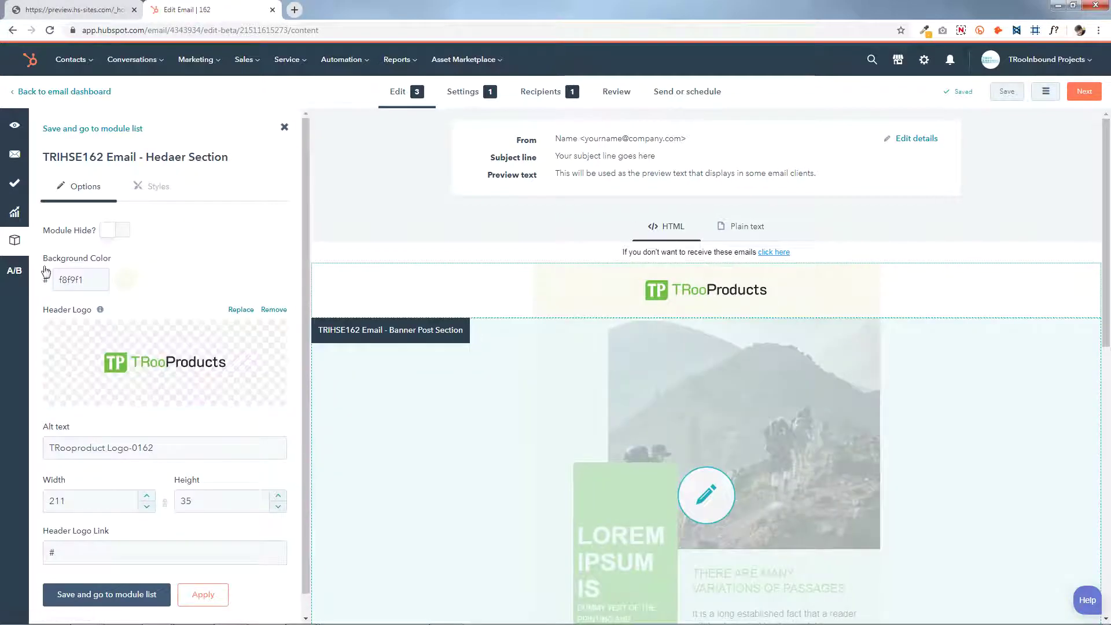
click(128, 280)
click(125, 286)
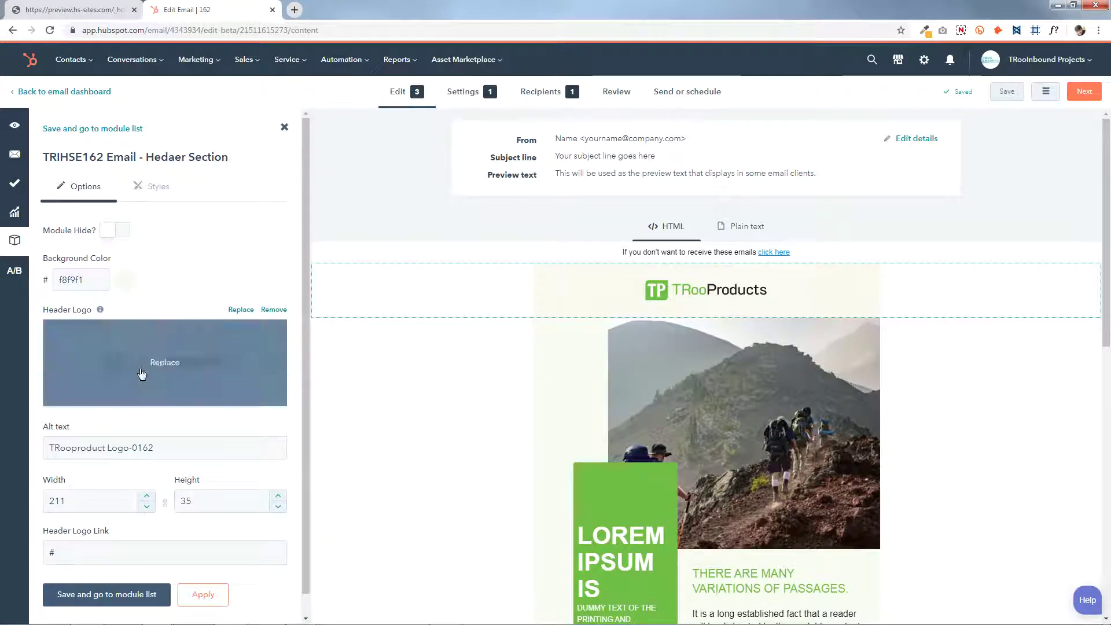
mouse_move(102, 312)
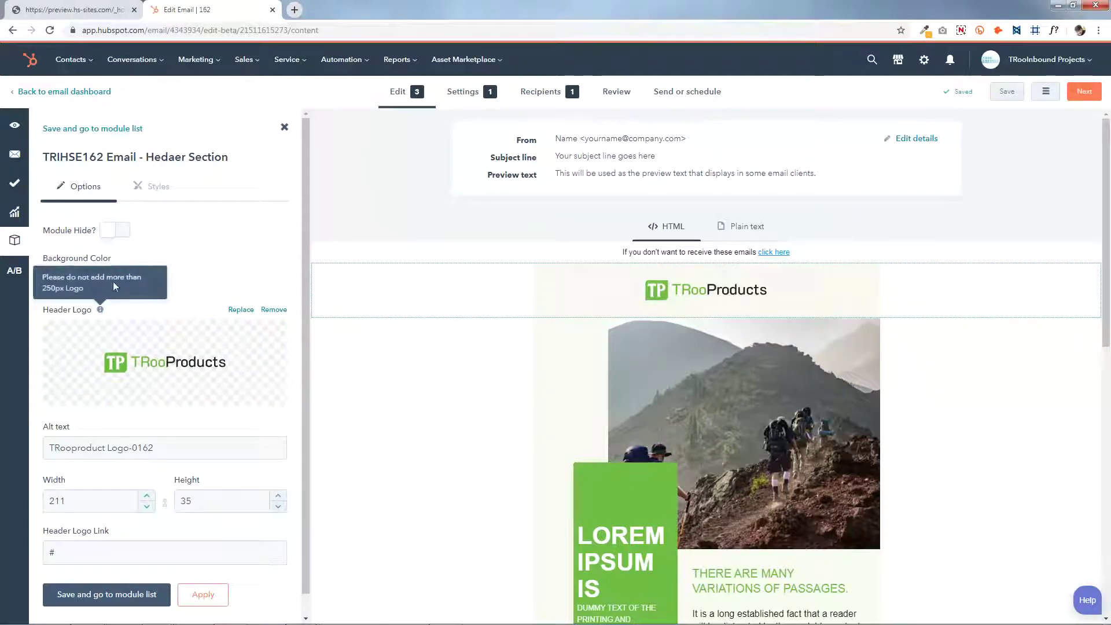
click(149, 366)
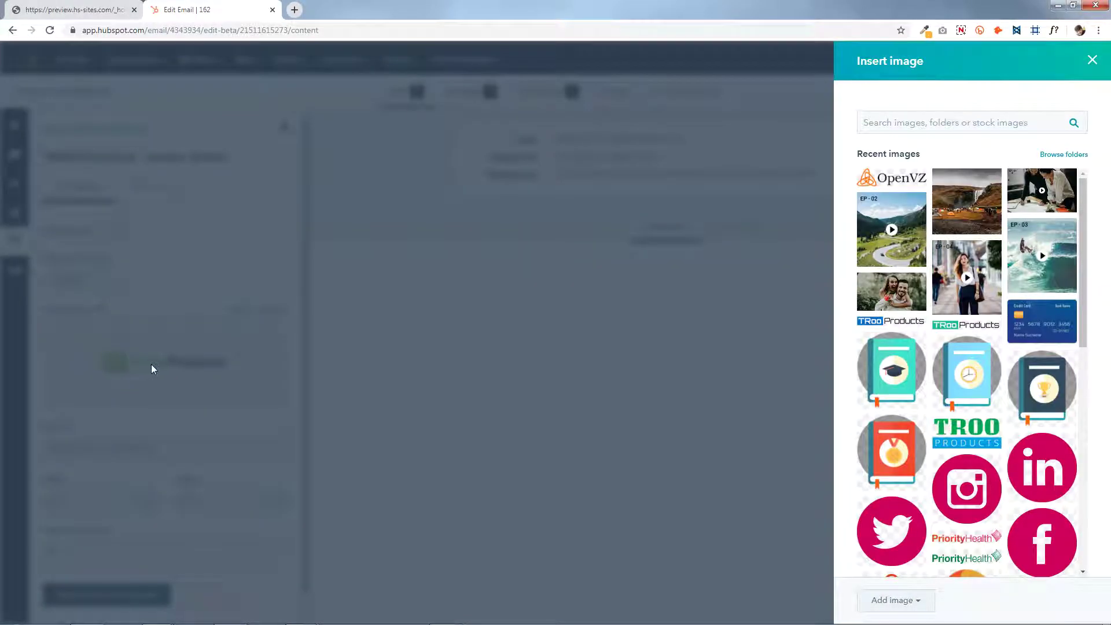
click(910, 179)
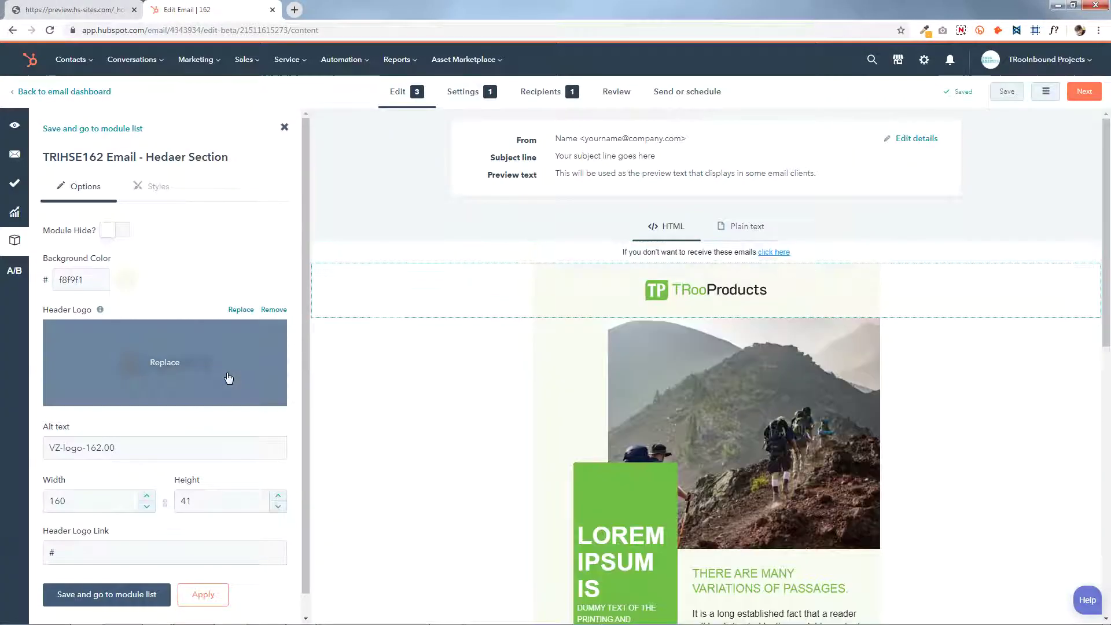
scroll(220, 489, down, 1)
click(53, 530)
click(208, 577)
click(137, 572)
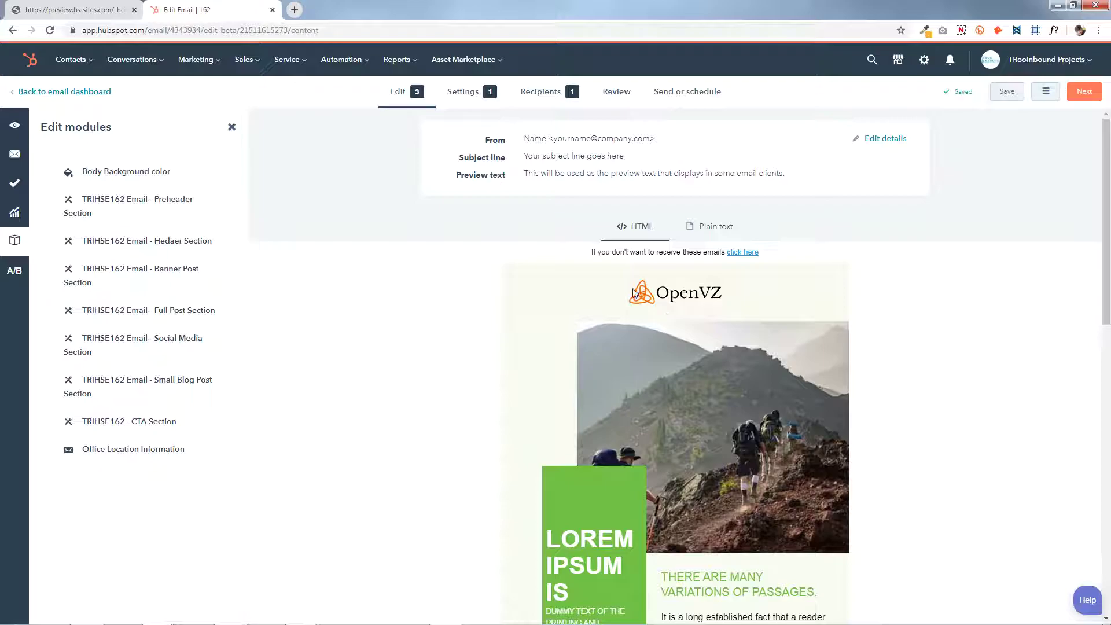
Step: Hide the Banner Post Section module and save it, and turn its hiding off again and save
scroll(1109, 258, down, 2)
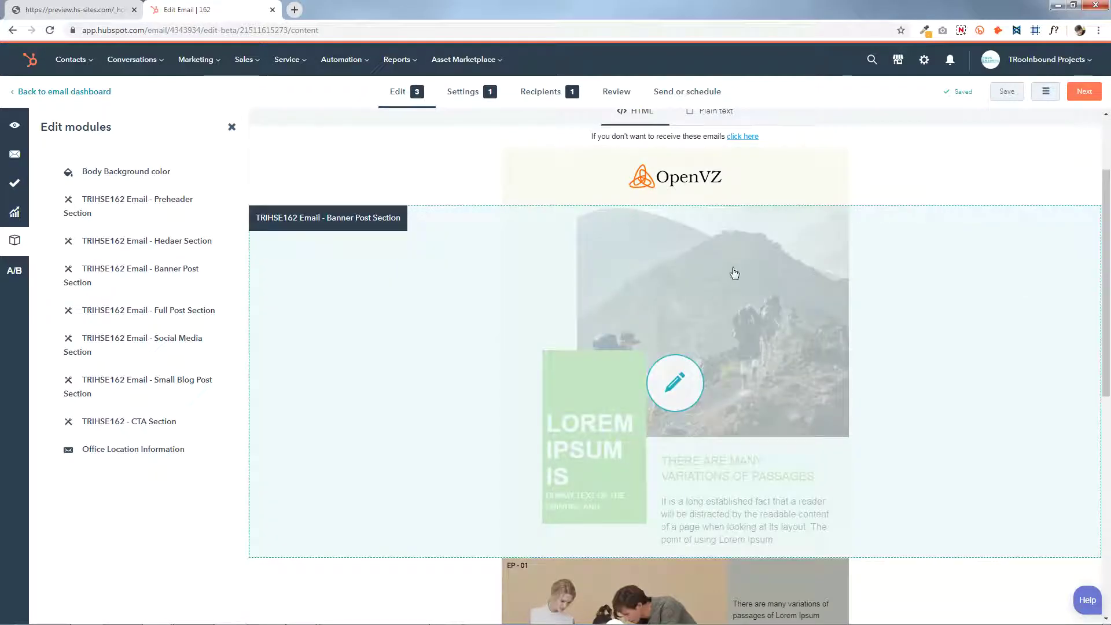
click(690, 343)
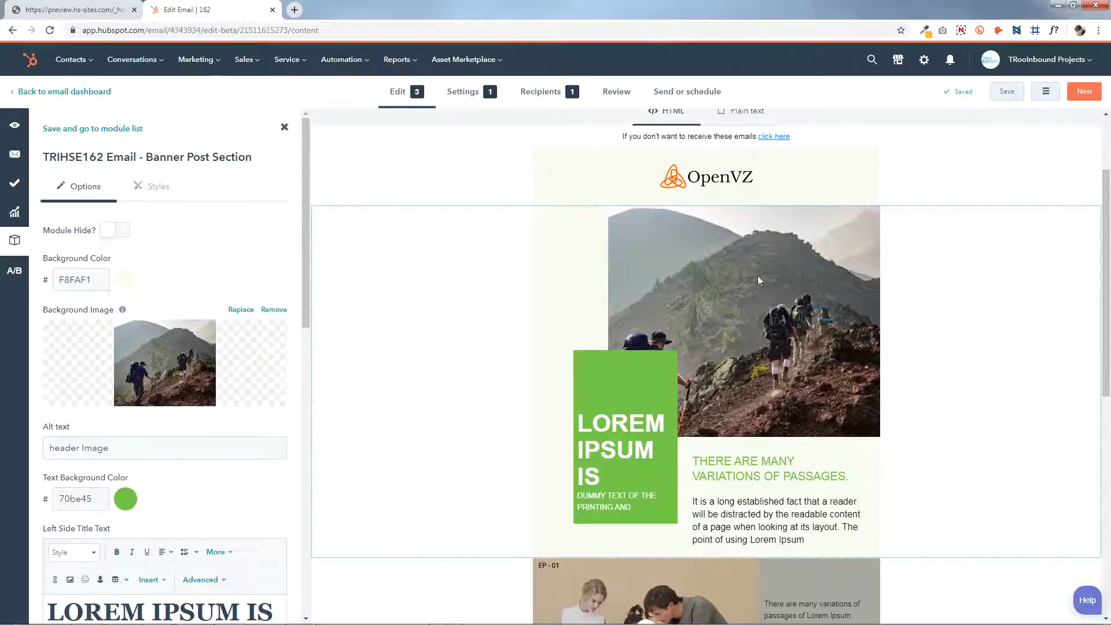
scroll(193, 367, down, 12)
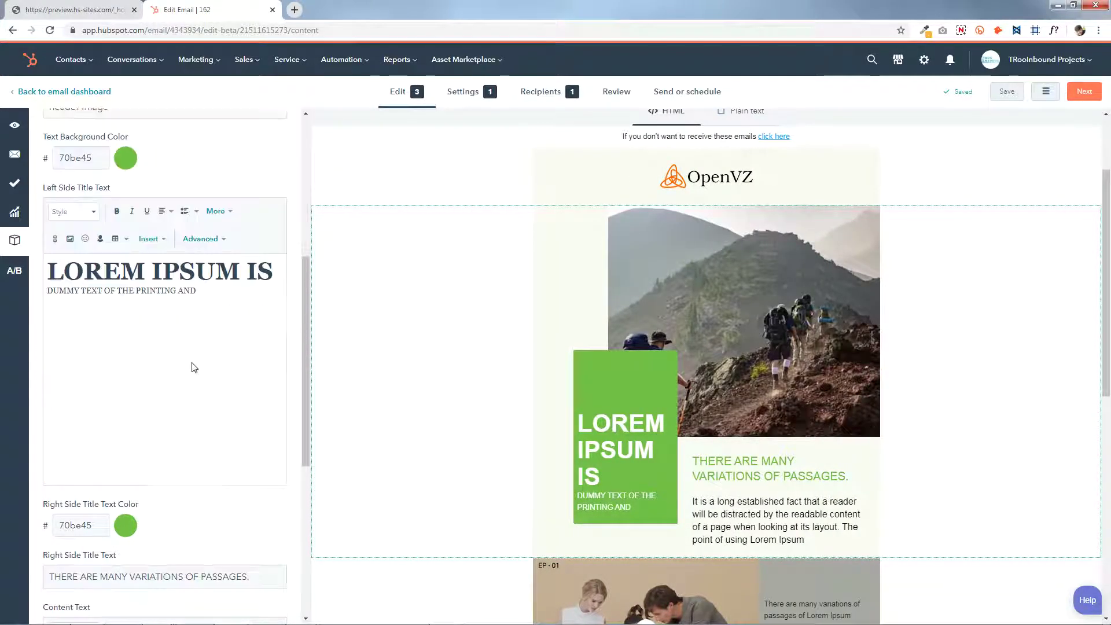
click(125, 573)
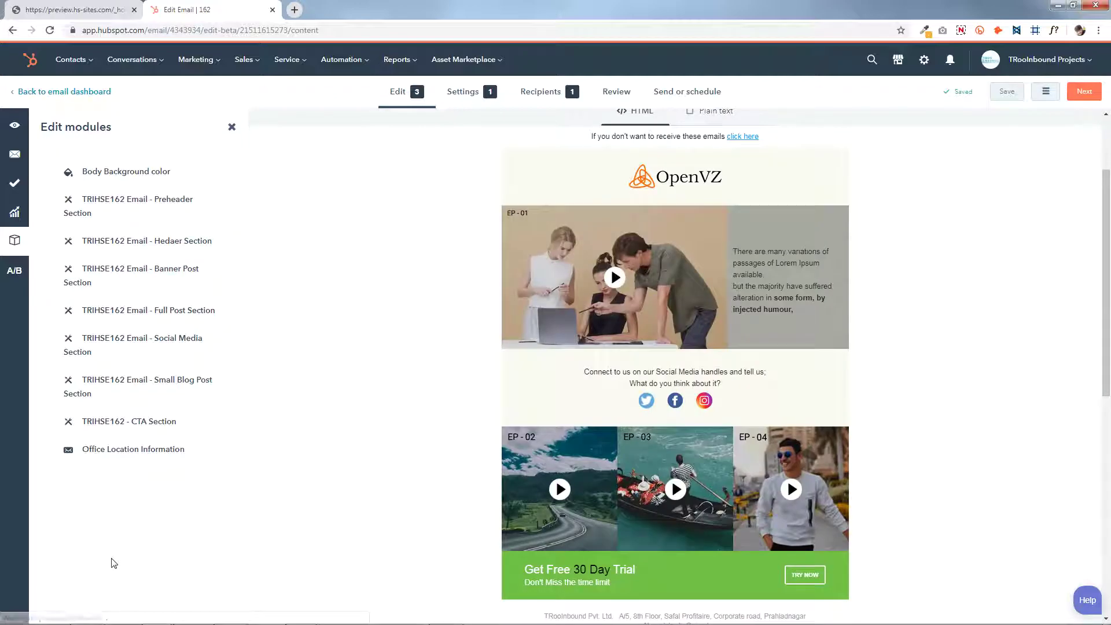
click(168, 271)
scroll(141, 312, down, 12)
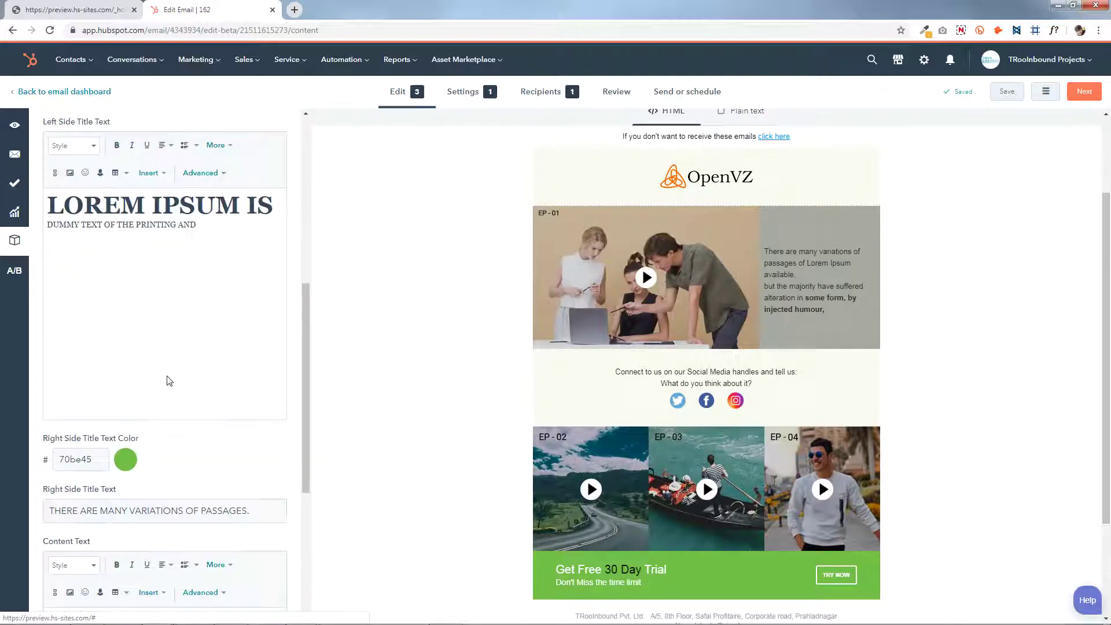
click(156, 581)
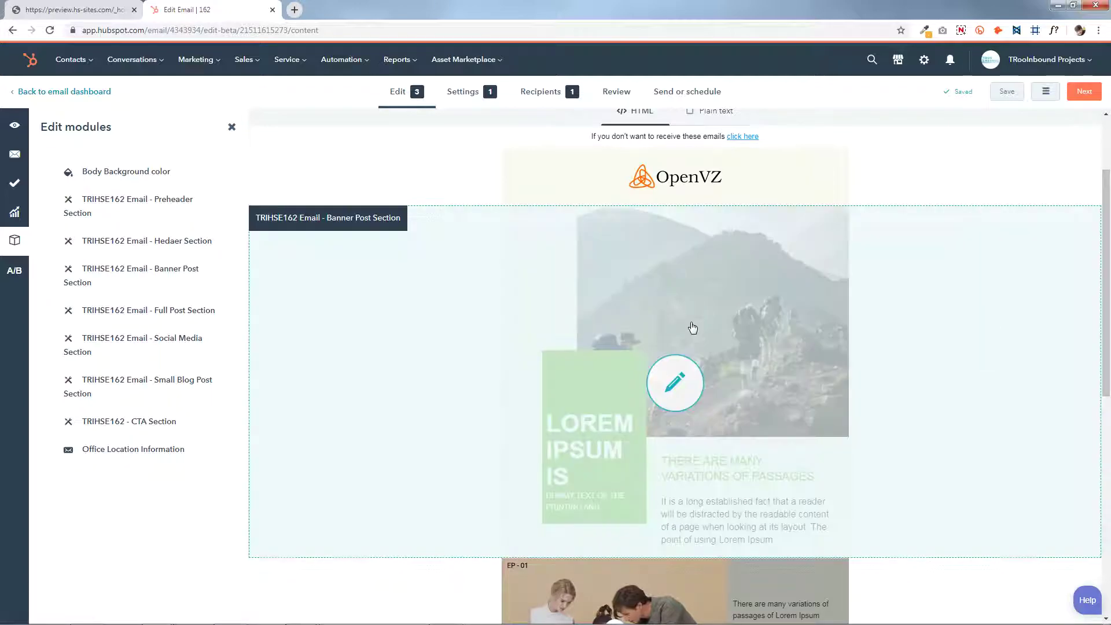
Step: Open the Banner Post Section module, check its background color, and replace its background image with the waterfall picture
click(692, 324)
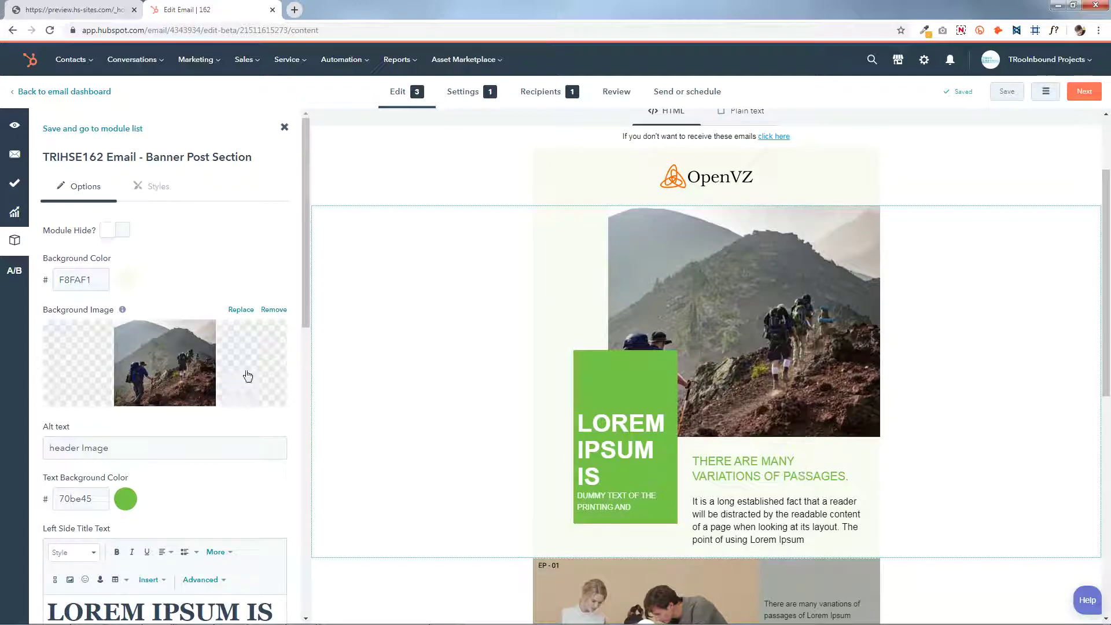
click(127, 281)
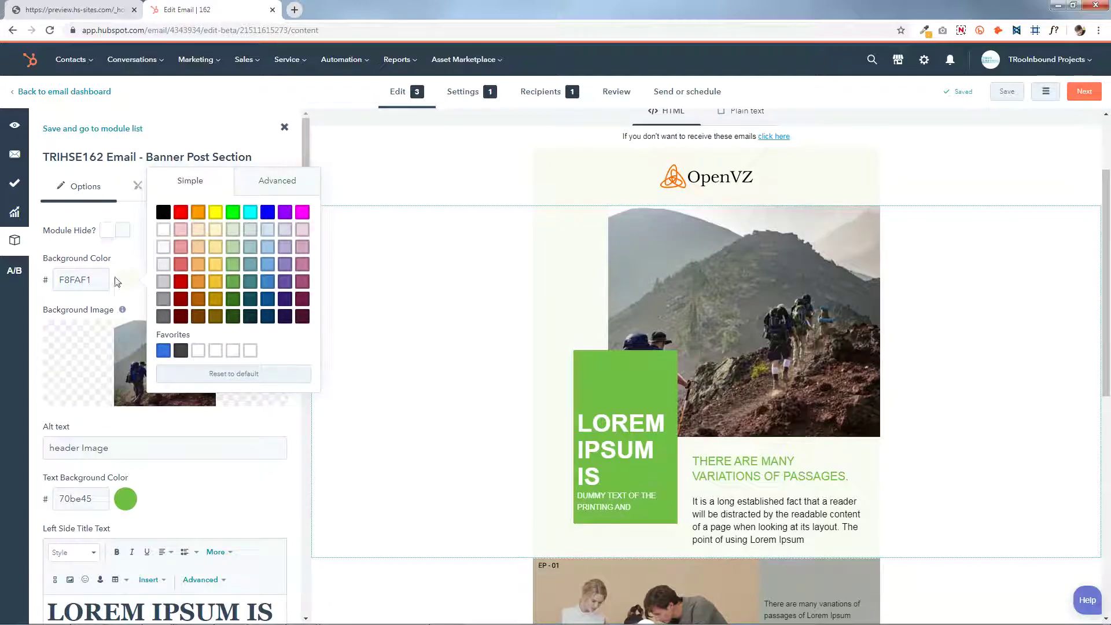
click(128, 282)
mouse_move(123, 310)
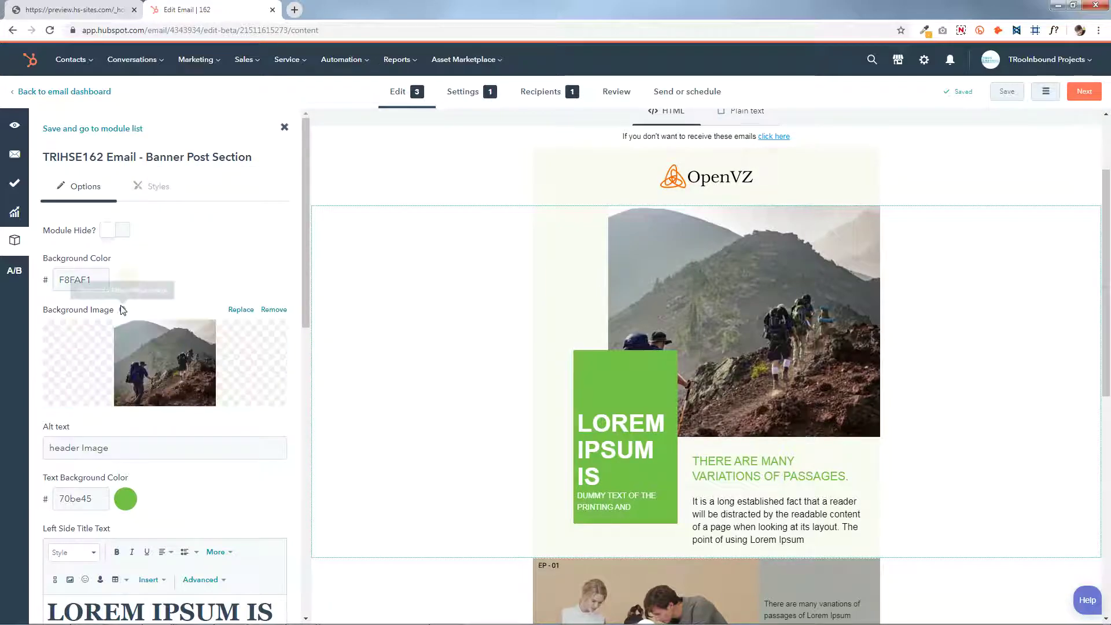
click(155, 354)
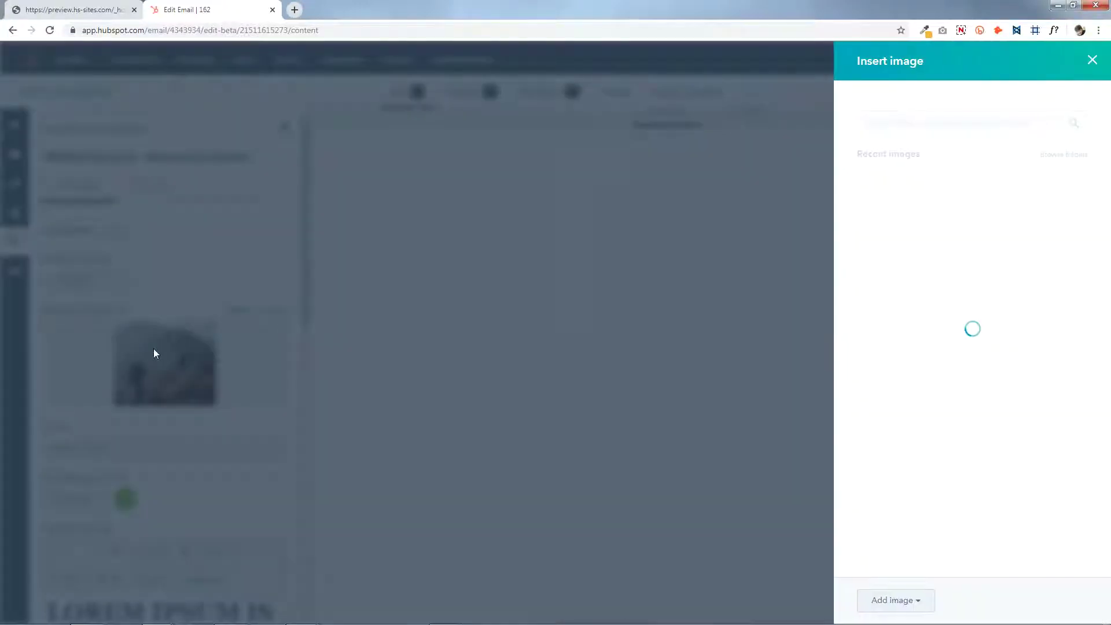
click(970, 196)
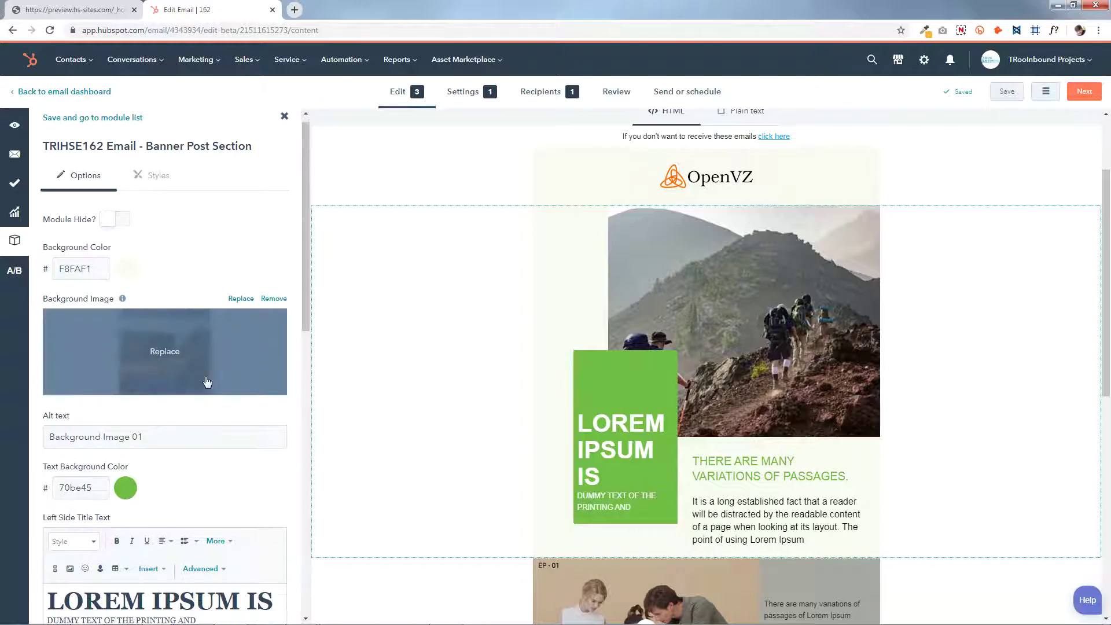
Step: Set the banner's text background color to FF6900, copying the code from the E - 162.txt notes in Notepad
scroll(170, 366, down, 4)
scroll(583, 289, down, 2)
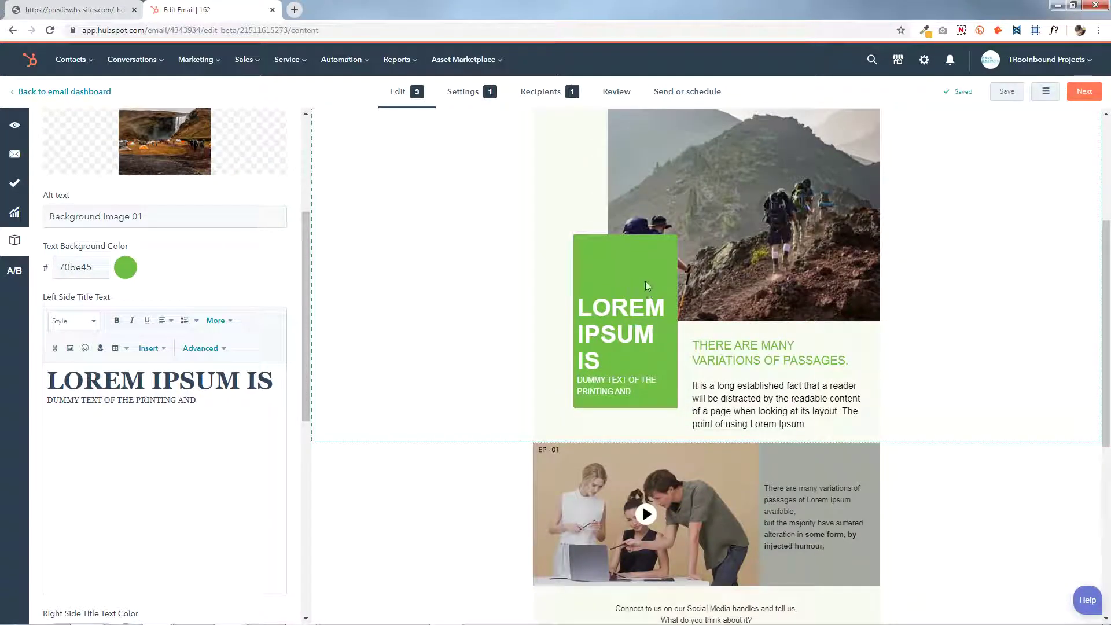
click(125, 268)
click(93, 270)
double_click(92, 270)
click(446, 619)
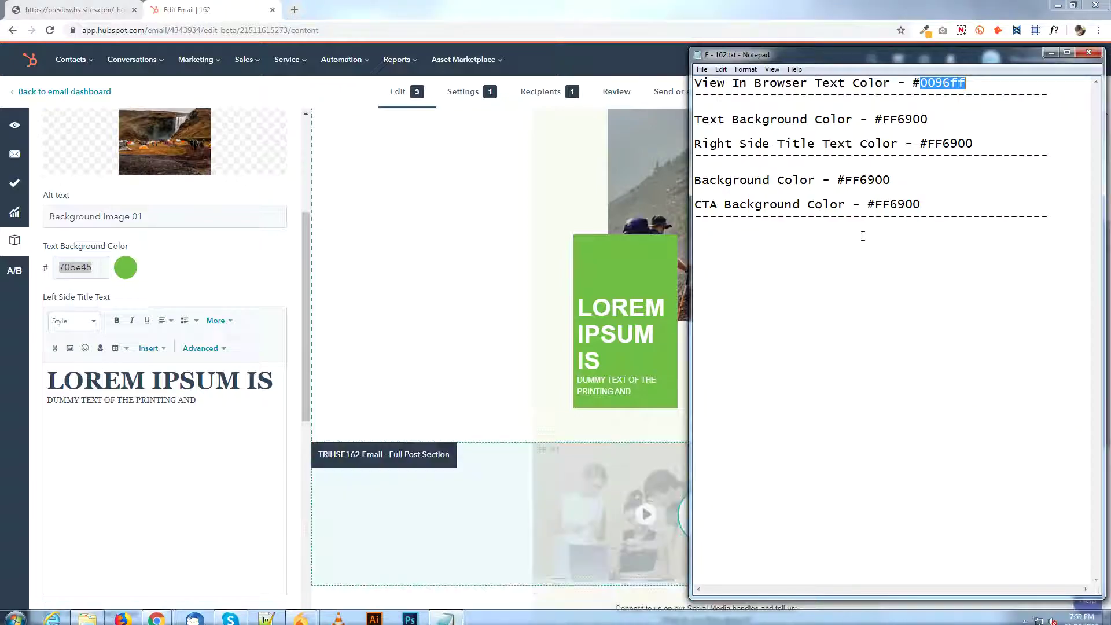
click(884, 119)
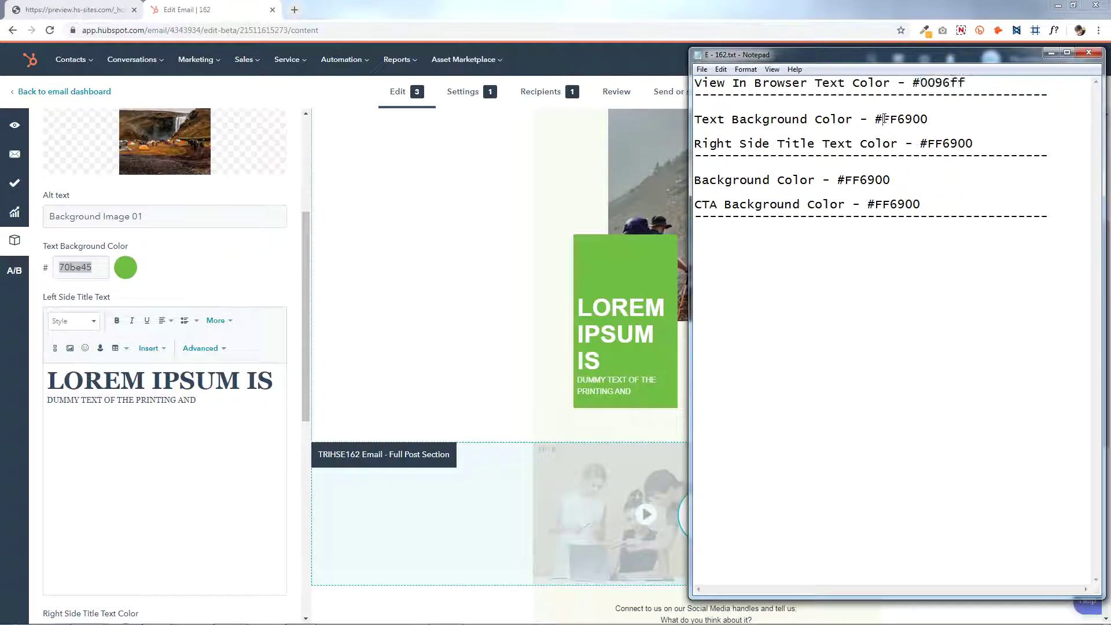
right_click(925, 120)
click(953, 156)
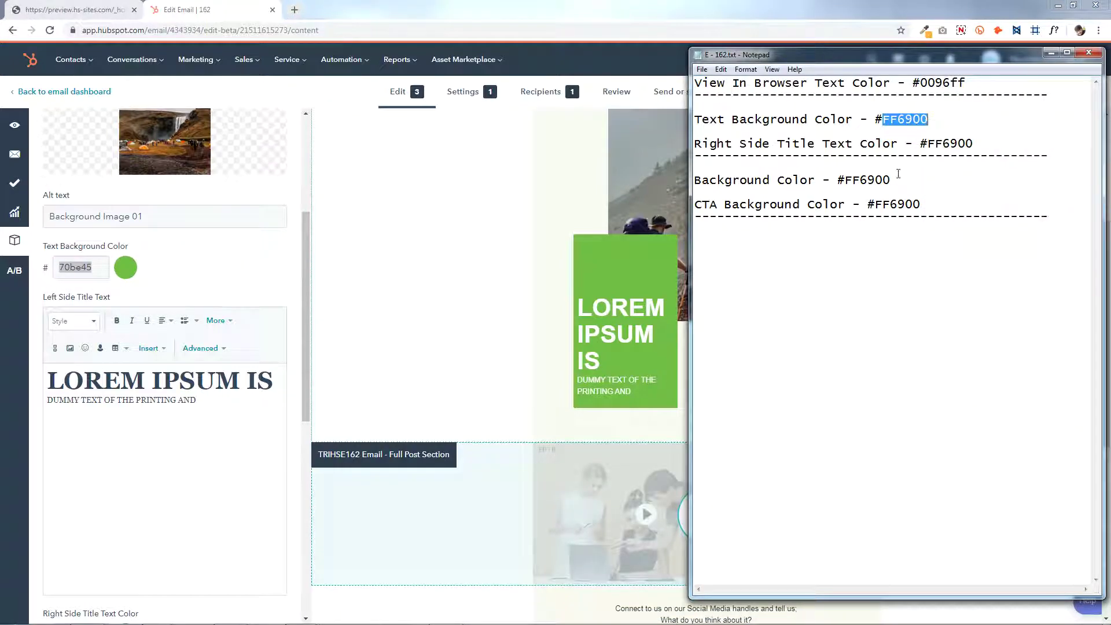
right_click(66, 268)
click(92, 303)
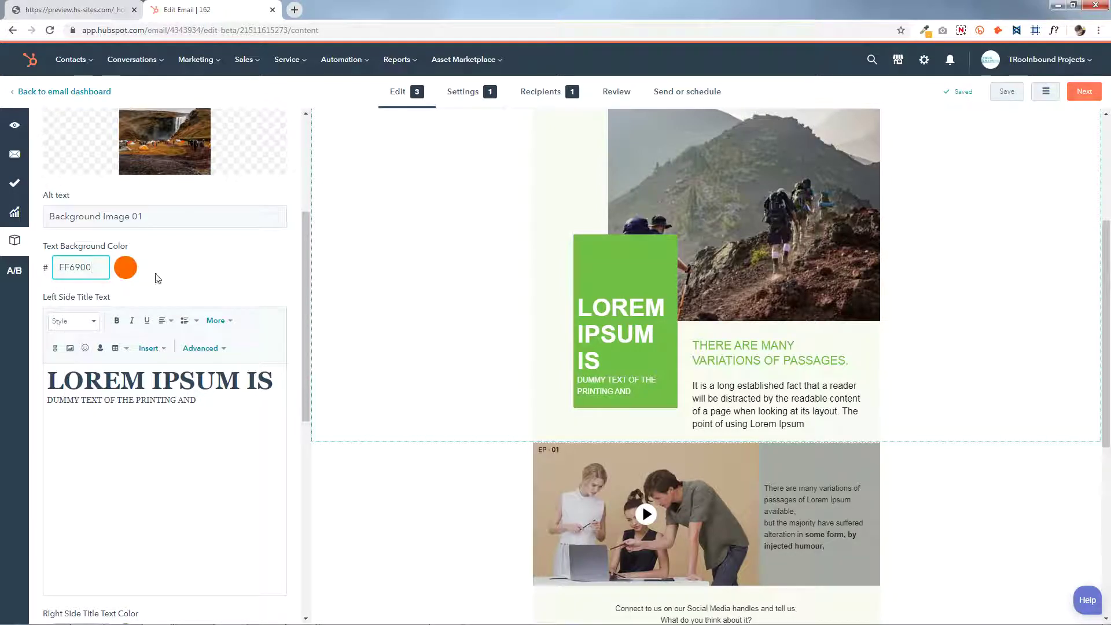
Step: Look over the left side title text and set the right side title text color to FF6900, copied from the Notepad notes
scroll(85, 399, down, 1)
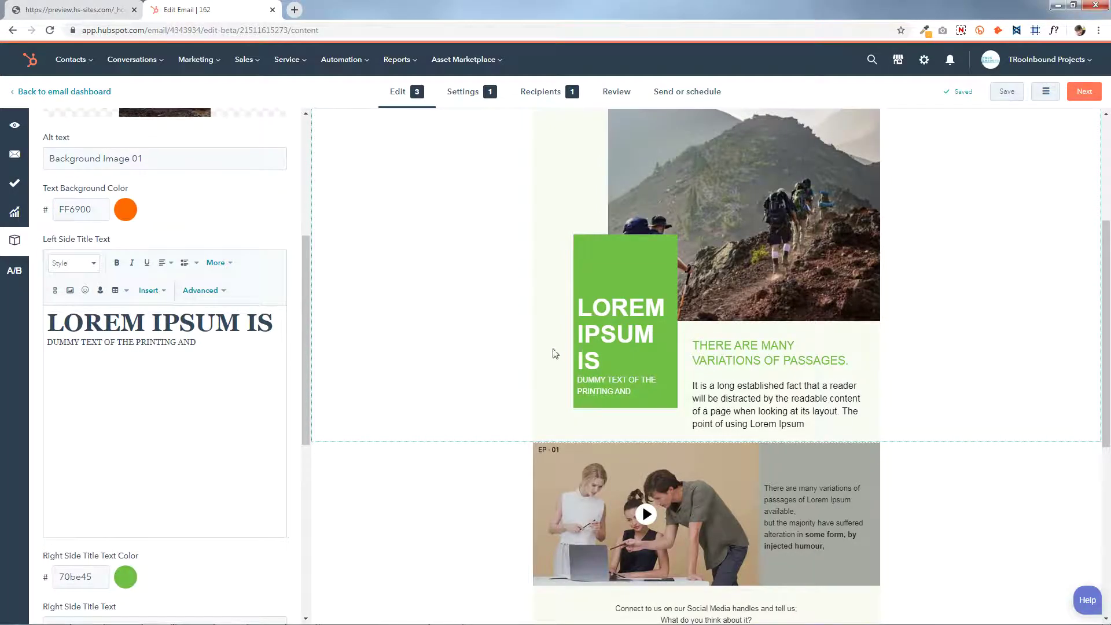
drag(47, 315, 274, 365)
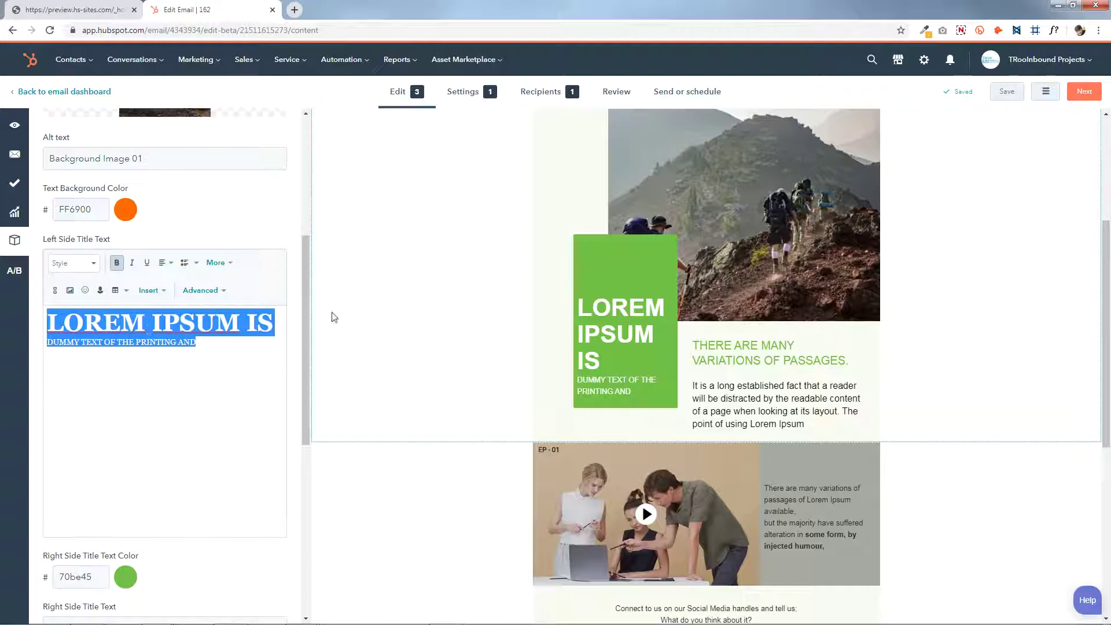
click(235, 402)
scroll(214, 390, down, 3)
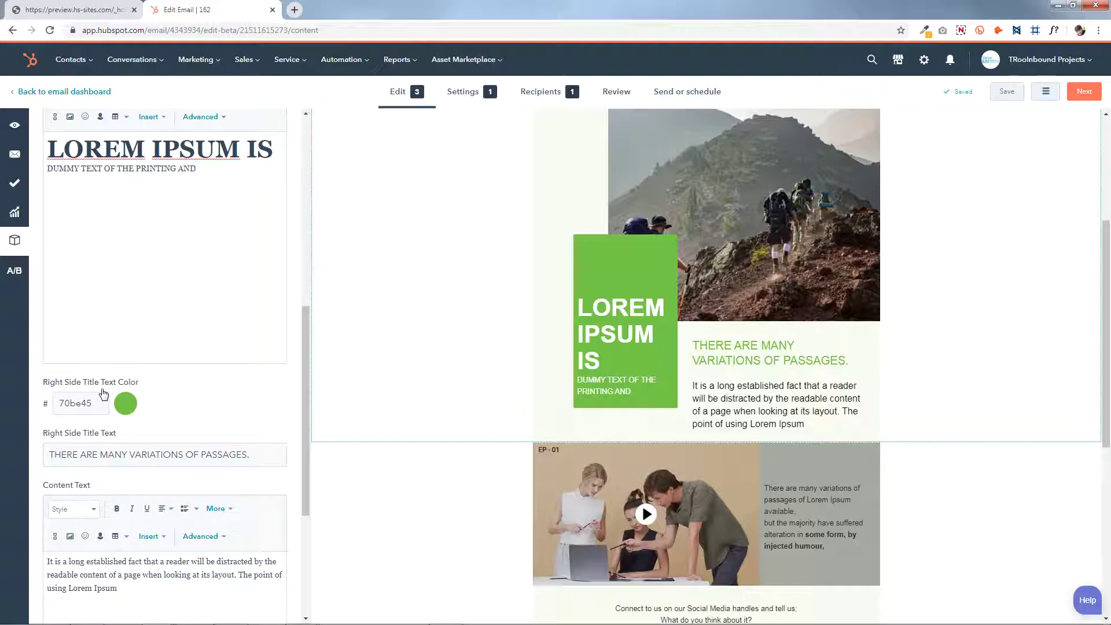
double_click(100, 407)
click(445, 613)
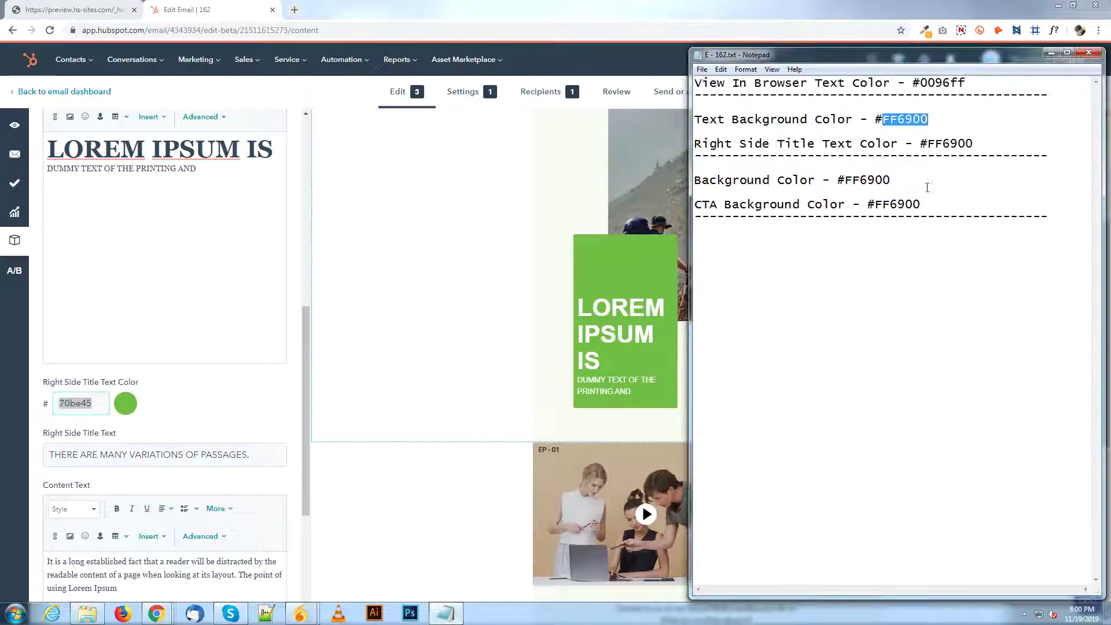
drag(928, 144, 933, 144)
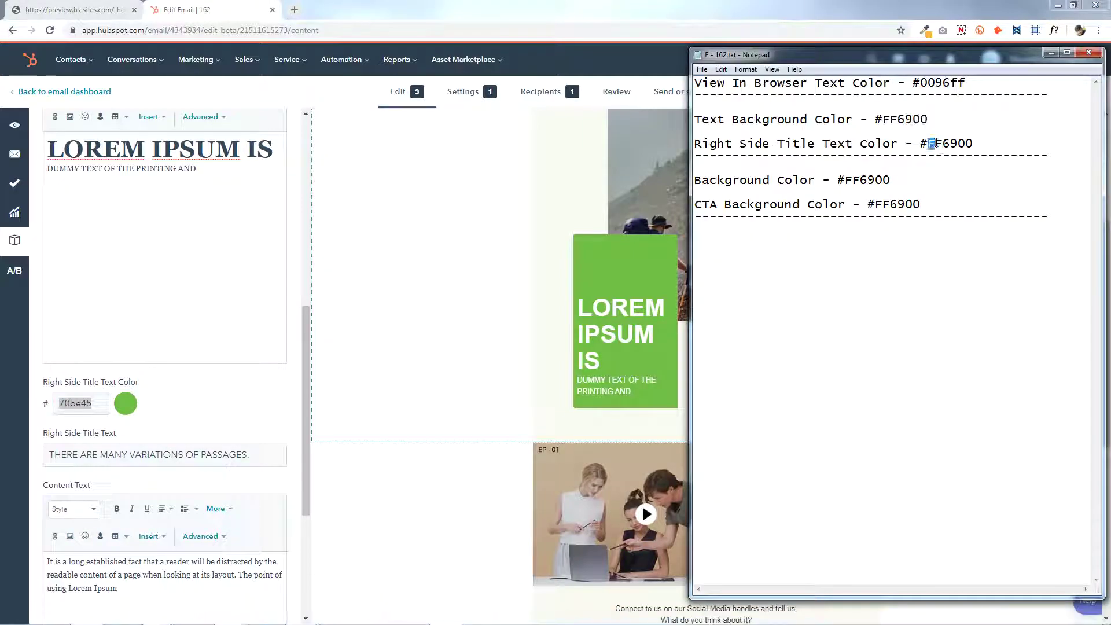
right_click(972, 142)
click(996, 180)
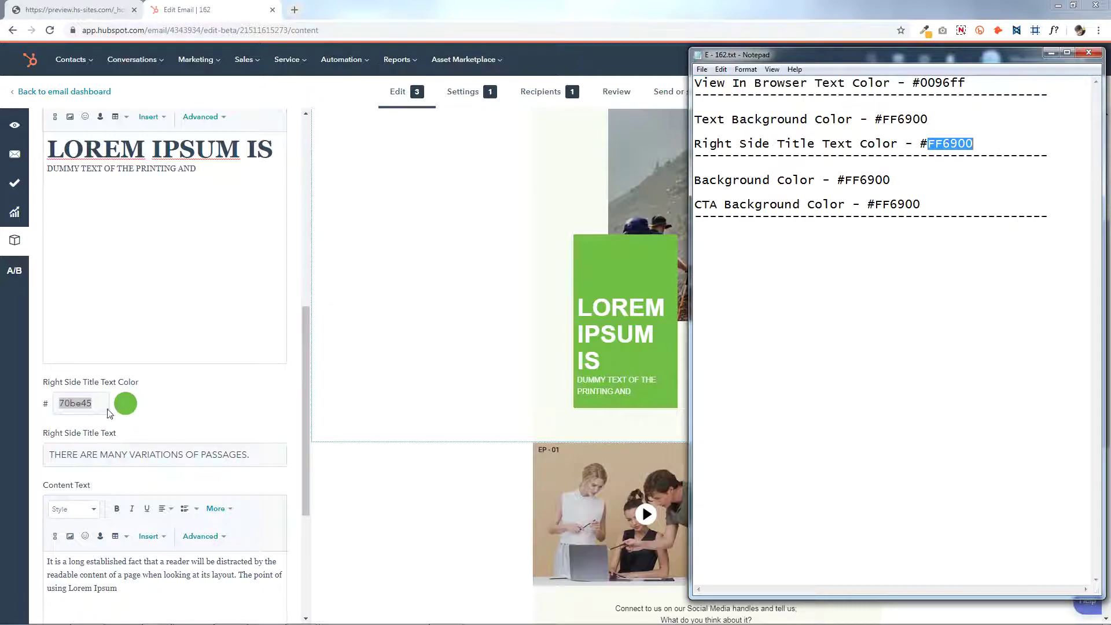
right_click(75, 404)
click(116, 450)
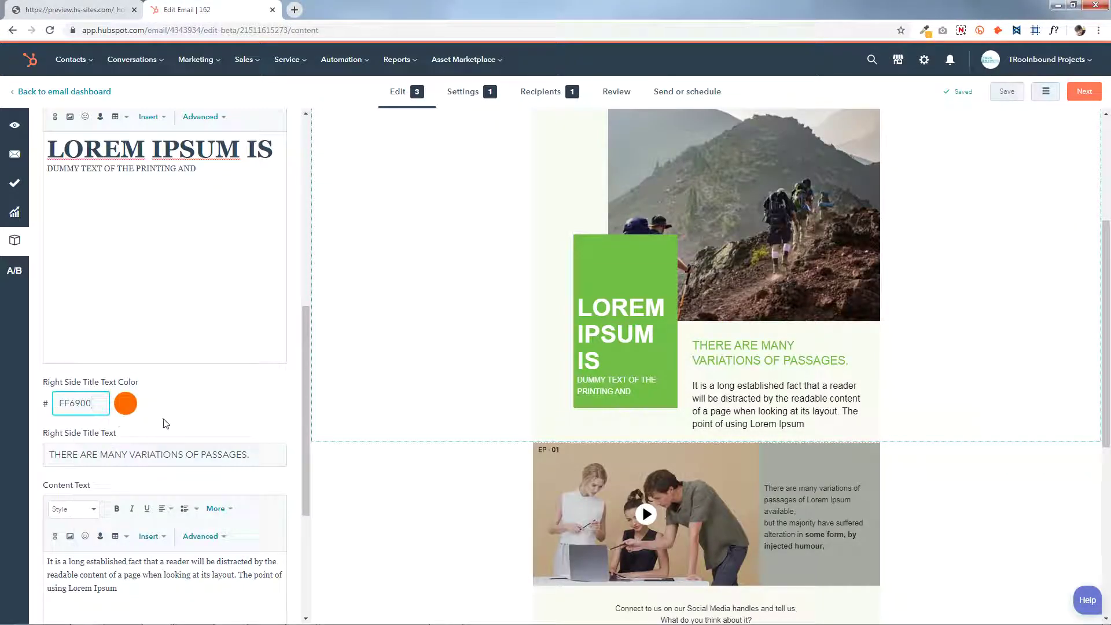
Step: Review the banner's right side title text and content text, and save the module, returning to the module list
triple_click(269, 454)
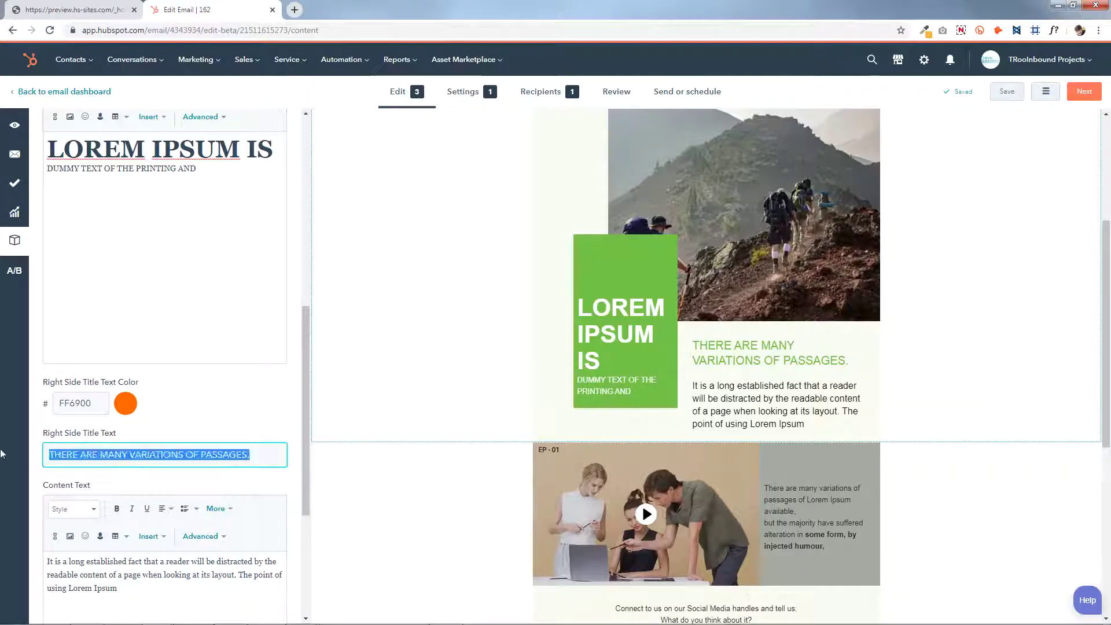
click(265, 454)
scroll(267, 458, down, 4)
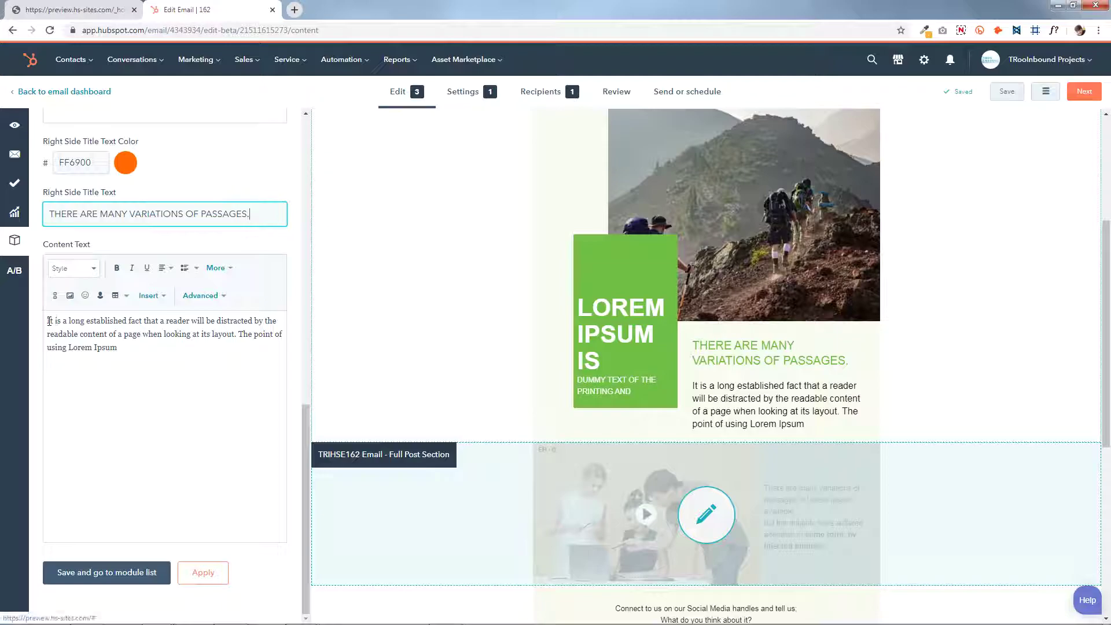
drag(53, 322, 151, 374)
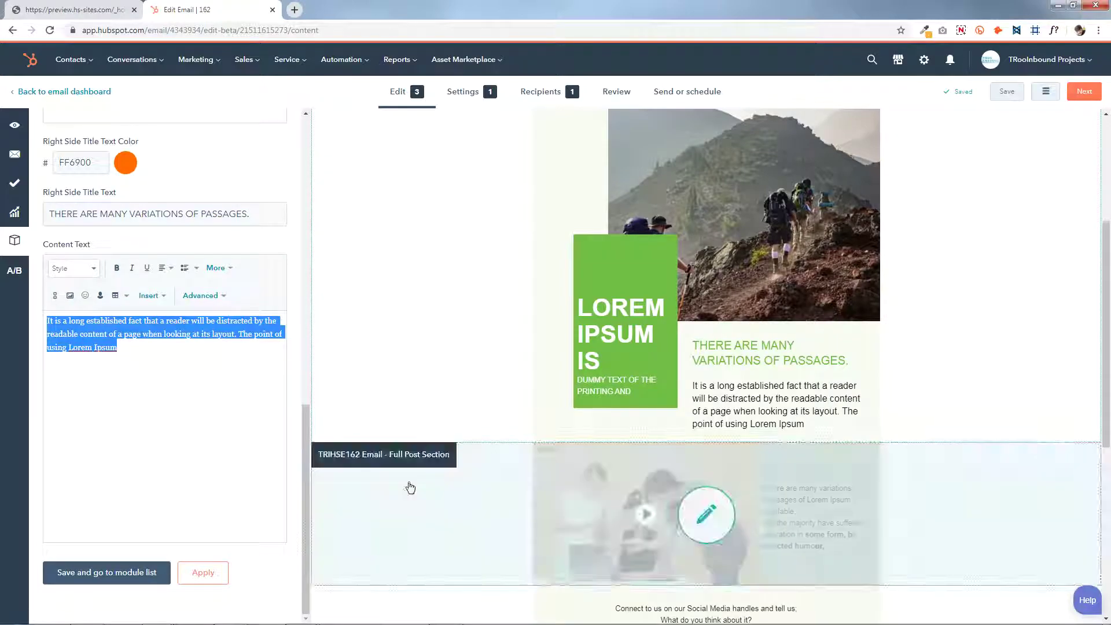
click(225, 447)
click(203, 572)
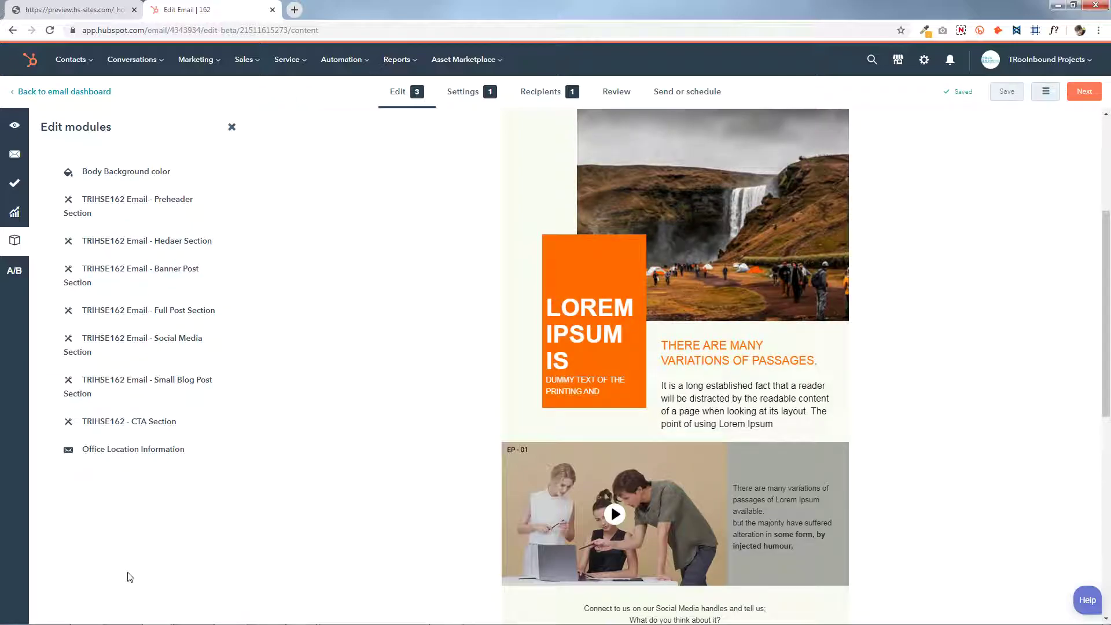
Step: Hide the Full Post Section module and save it, and turn its hiding off again and save
scroll(728, 321, down, 3)
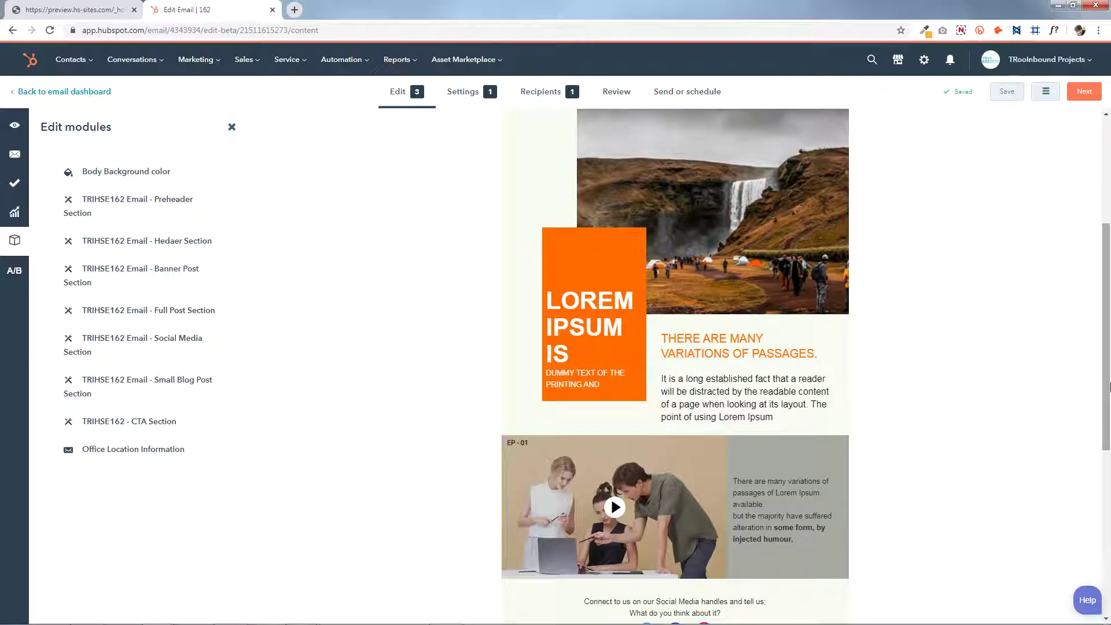
click(706, 343)
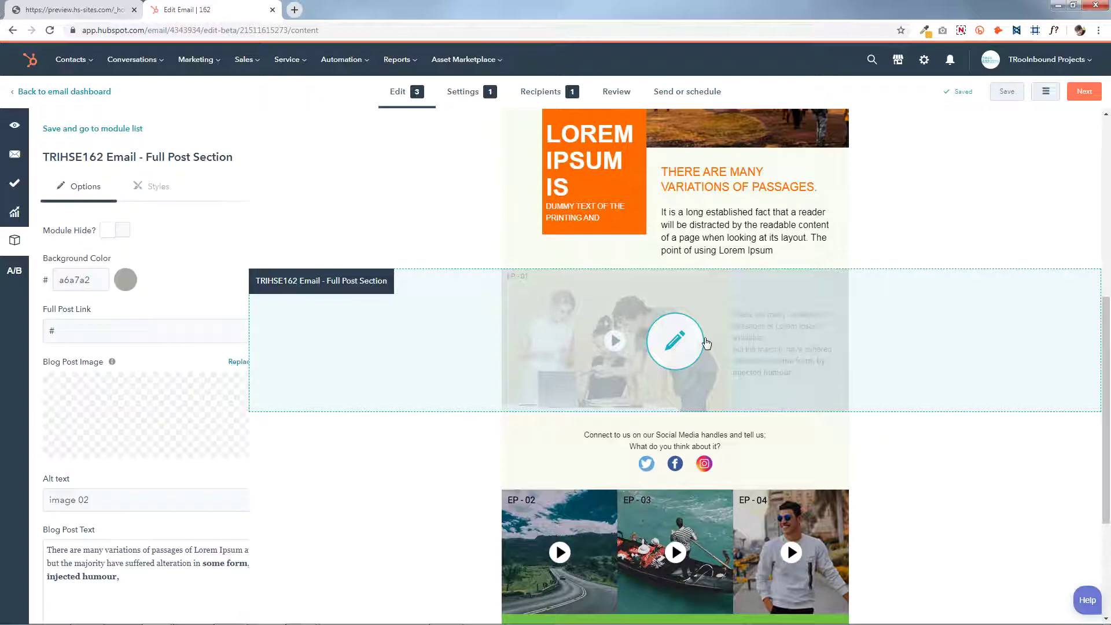
click(124, 231)
scroll(250, 400, down, 5)
click(138, 576)
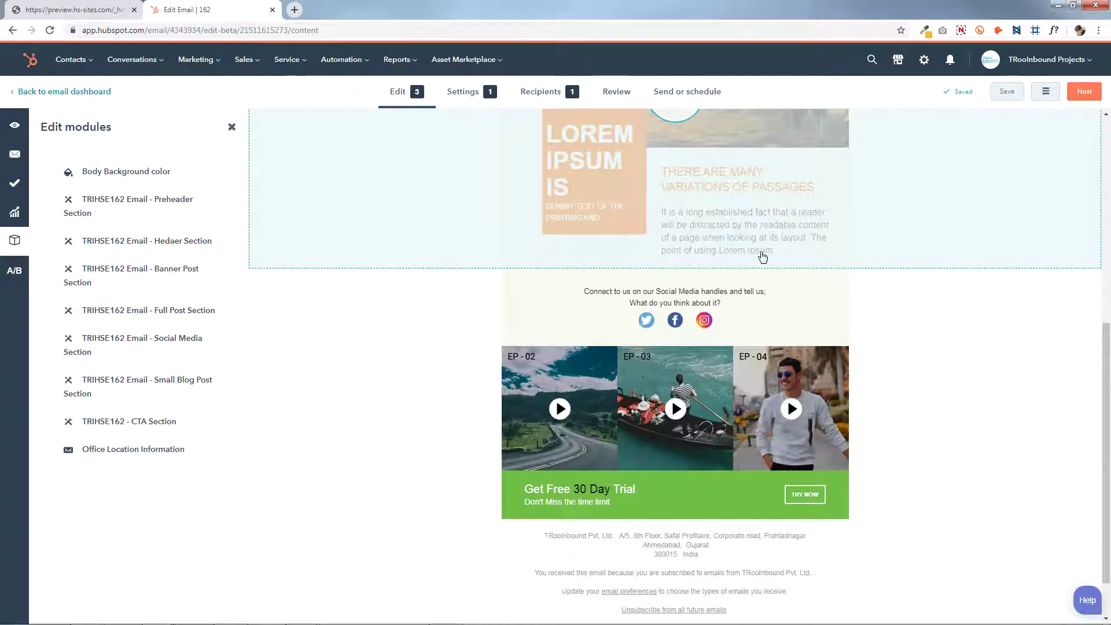
click(120, 310)
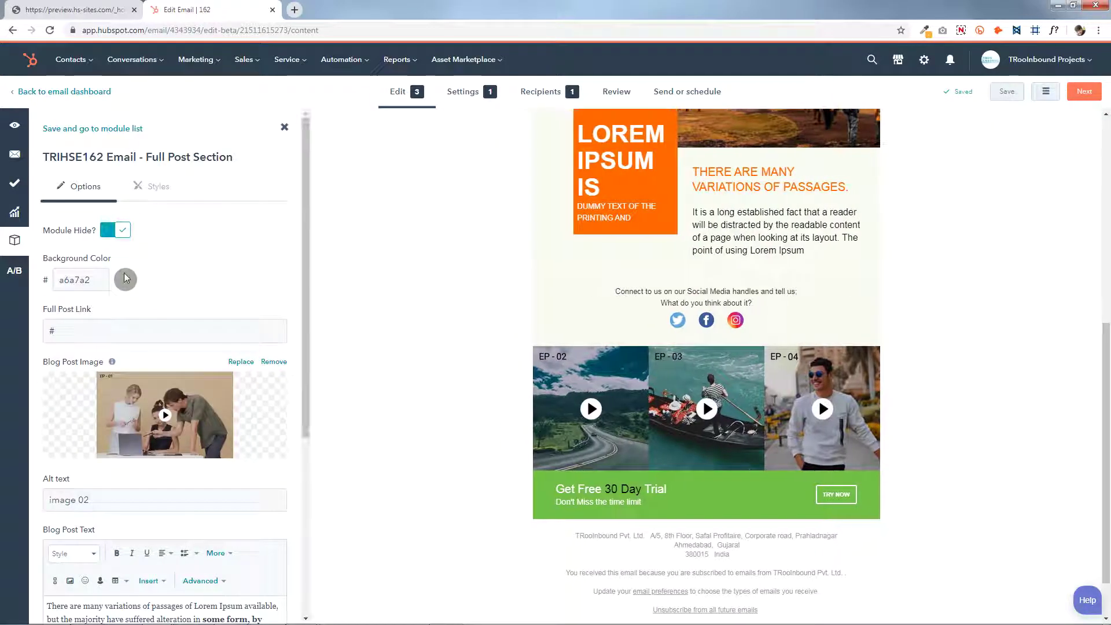
scroll(195, 494, down, 5)
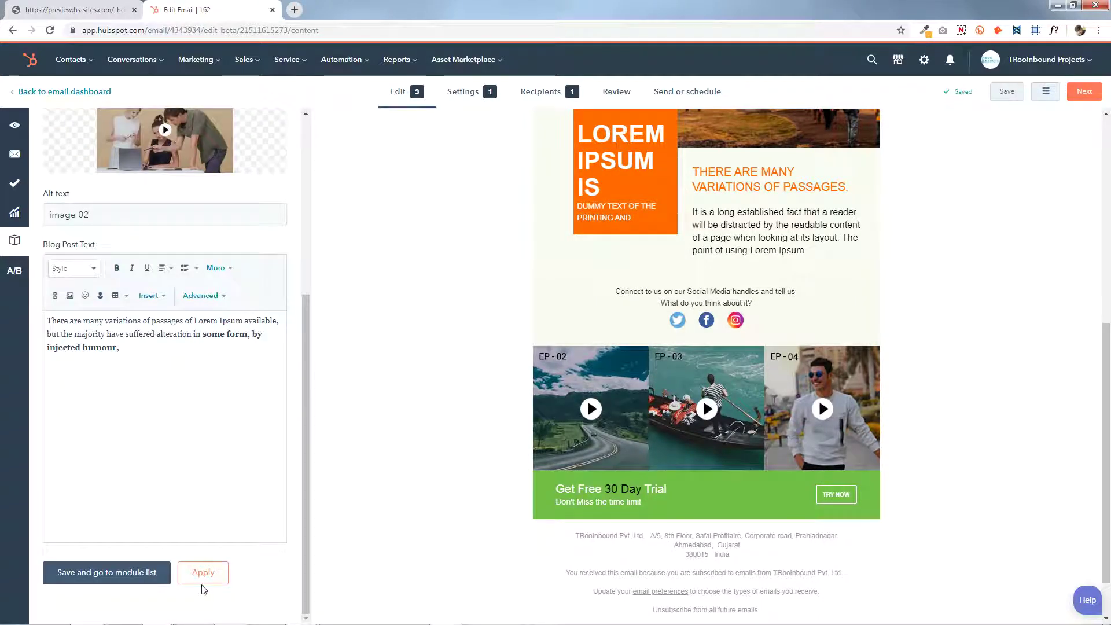
click(154, 572)
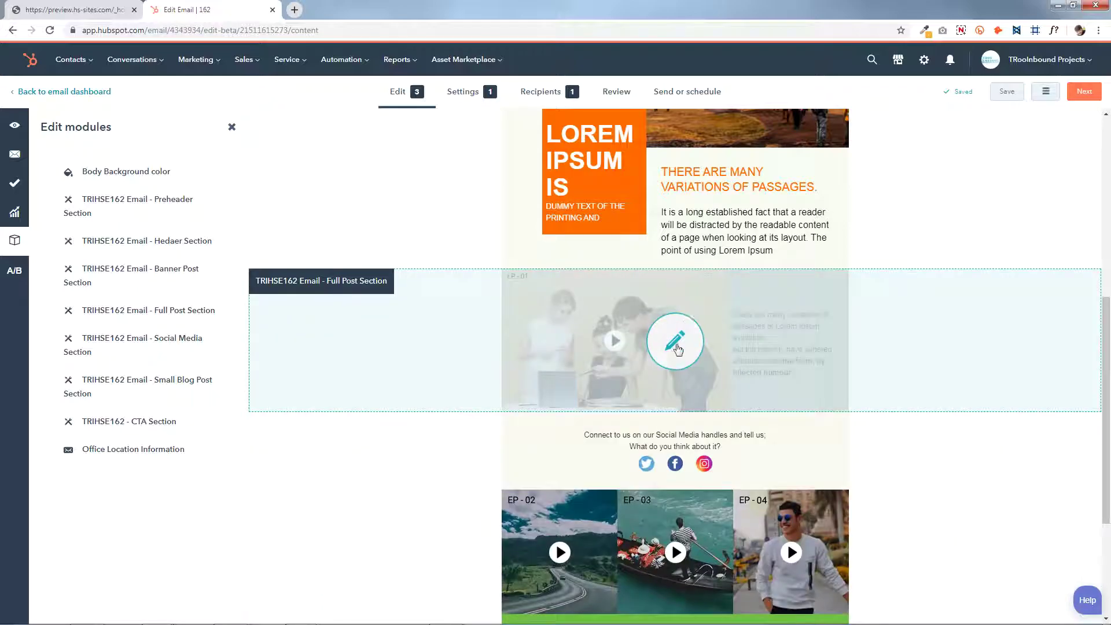
Step: Open the Full Post Section module, check its background color and post link, and replace the blog post image with Blog Post Image EP - 01
click(678, 349)
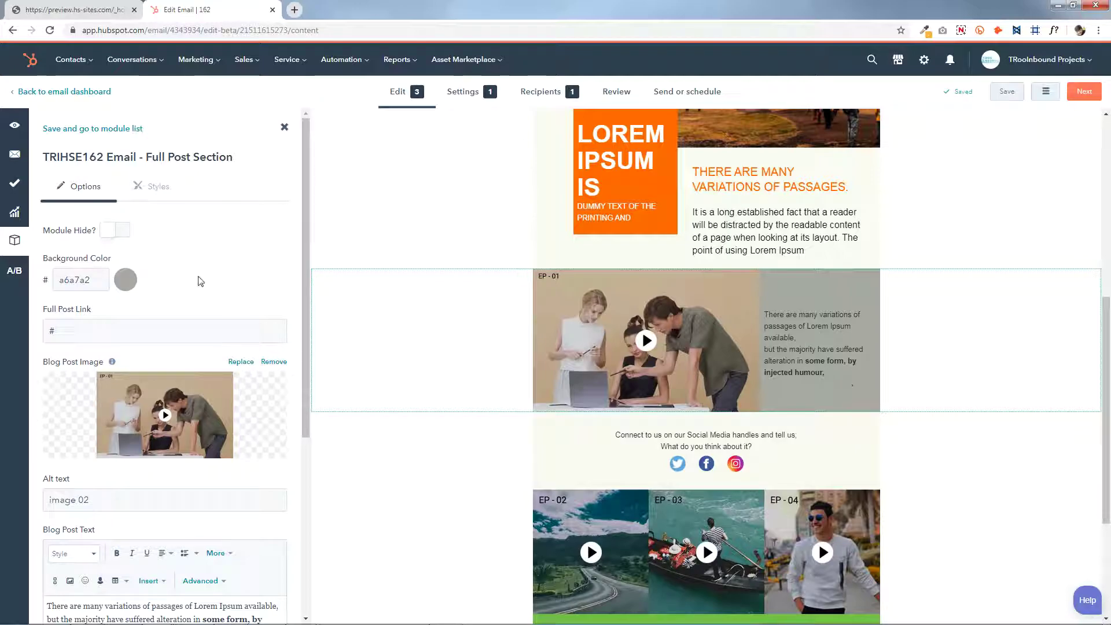
click(125, 279)
click(58, 332)
click(58, 331)
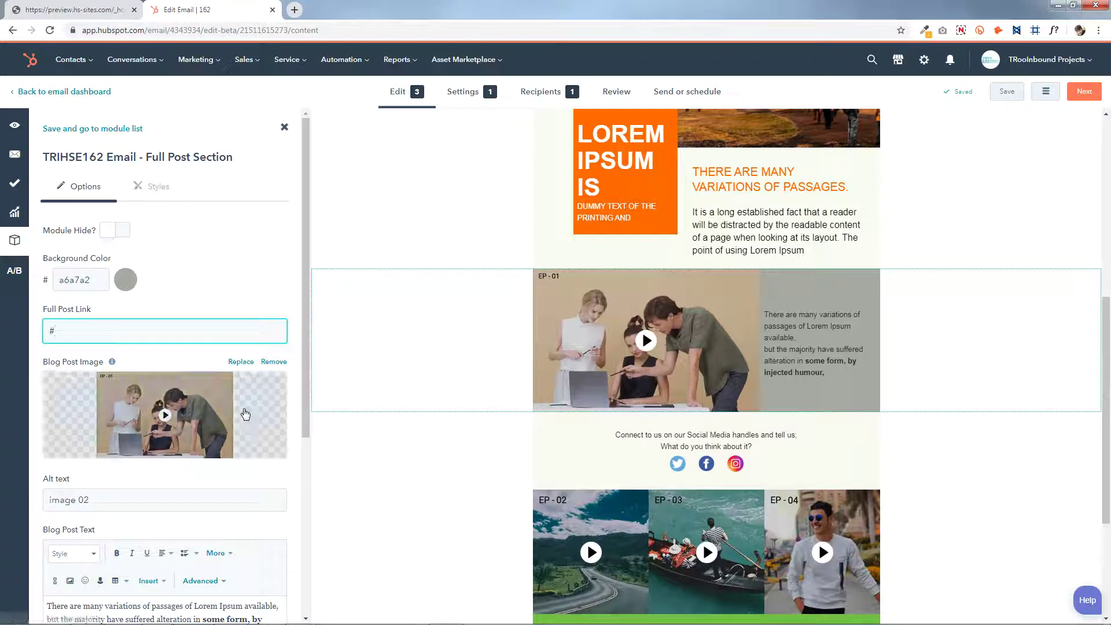
mouse_move(112, 361)
click(140, 411)
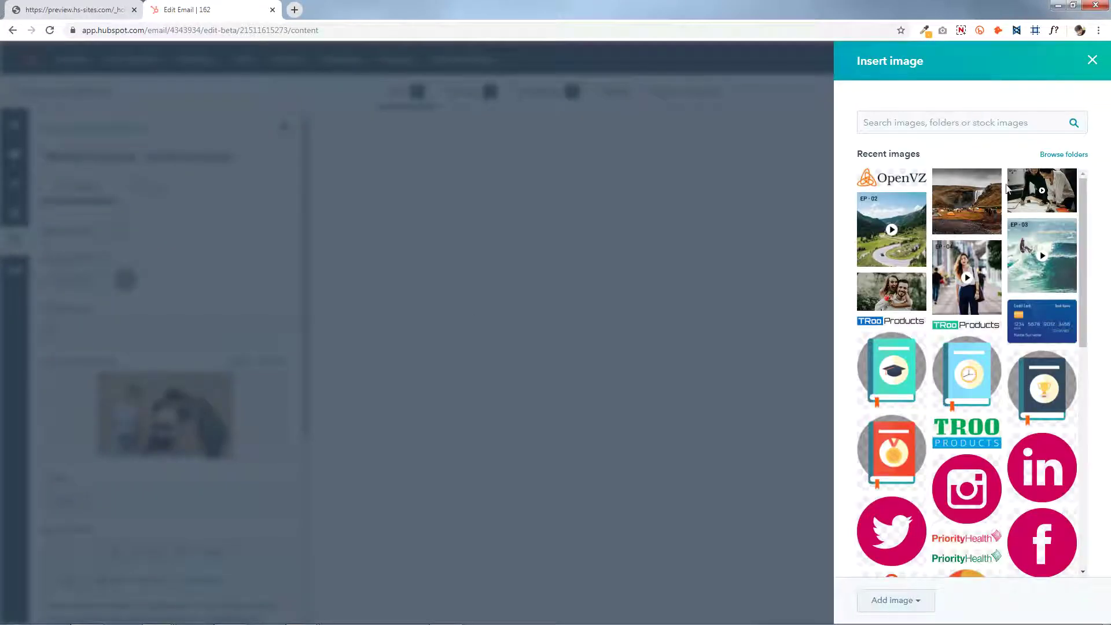
click(1051, 185)
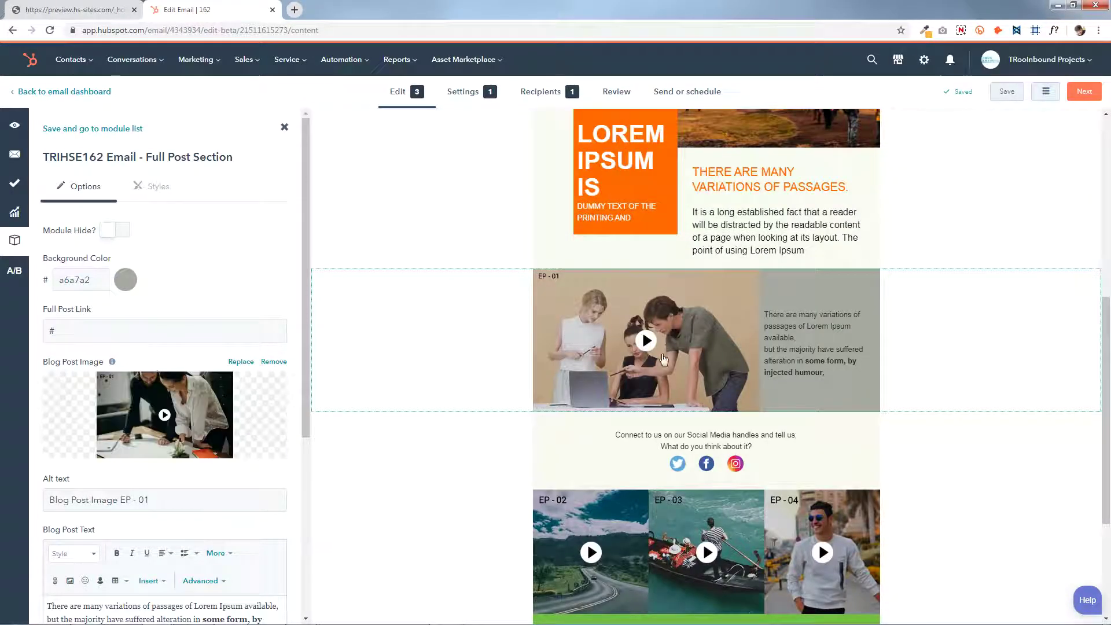
Step: Review the blog post text of the Full Post Section and save the module, returning to the module list
scroll(171, 391, down, 5)
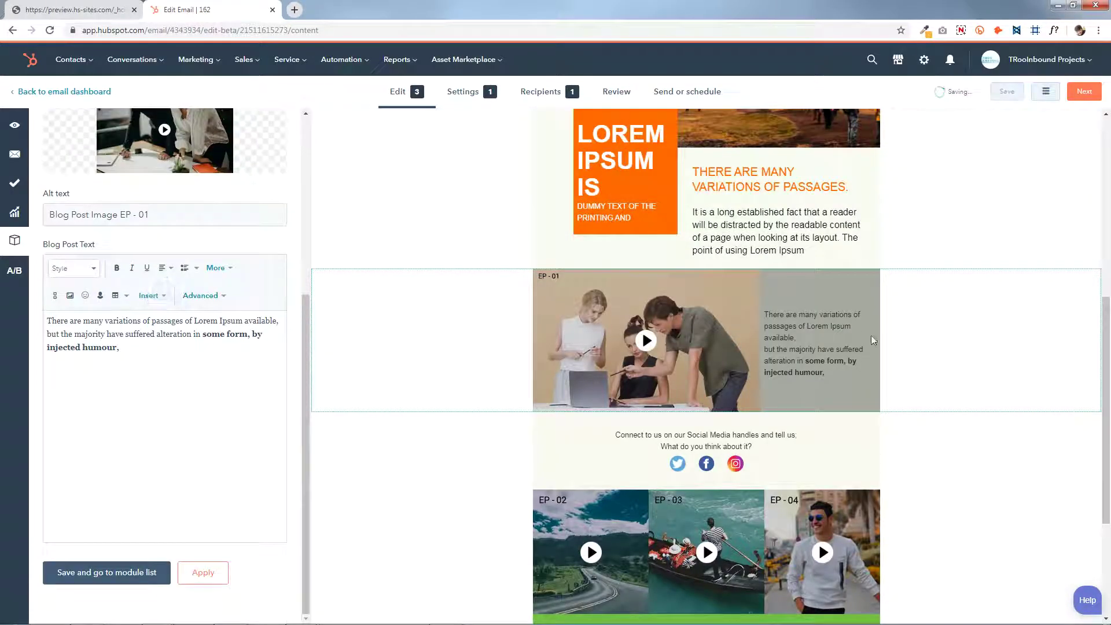
drag(48, 320, 255, 399)
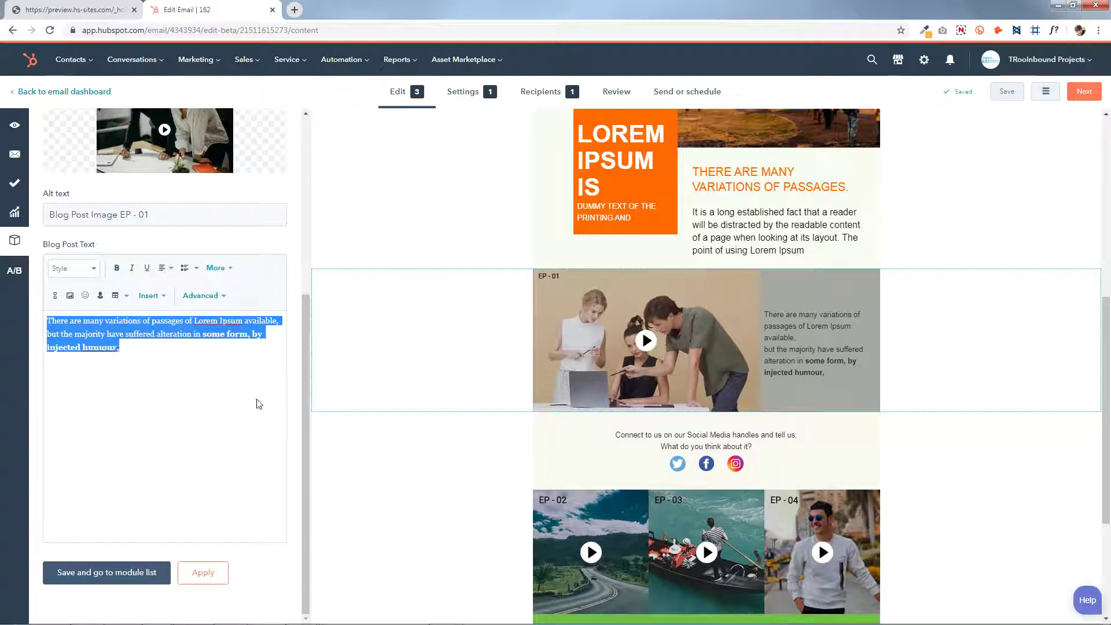
click(198, 416)
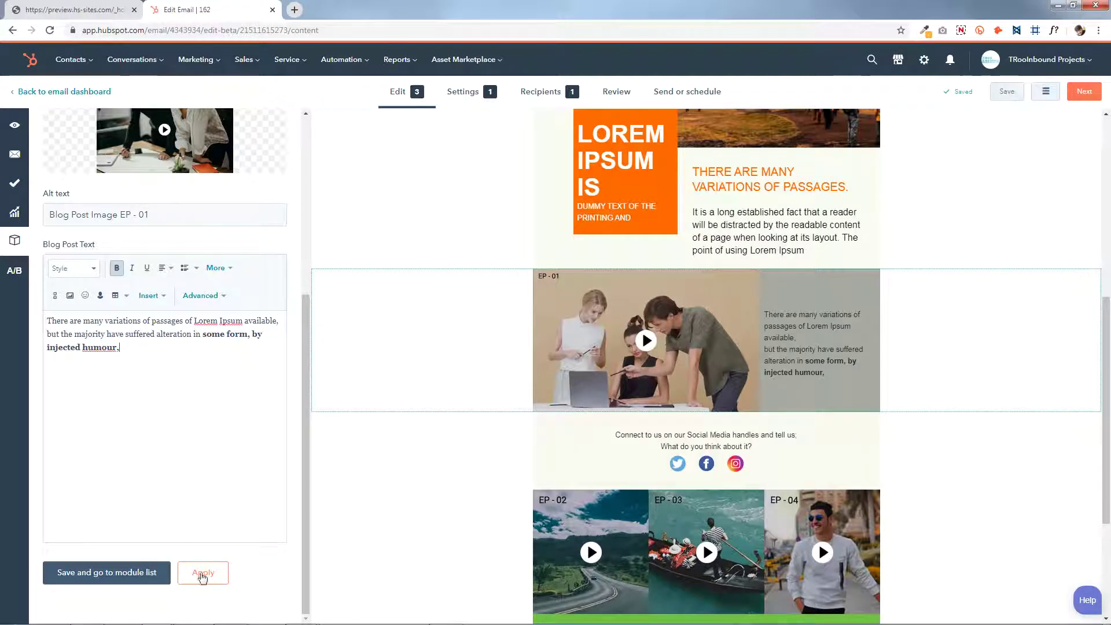
click(81, 573)
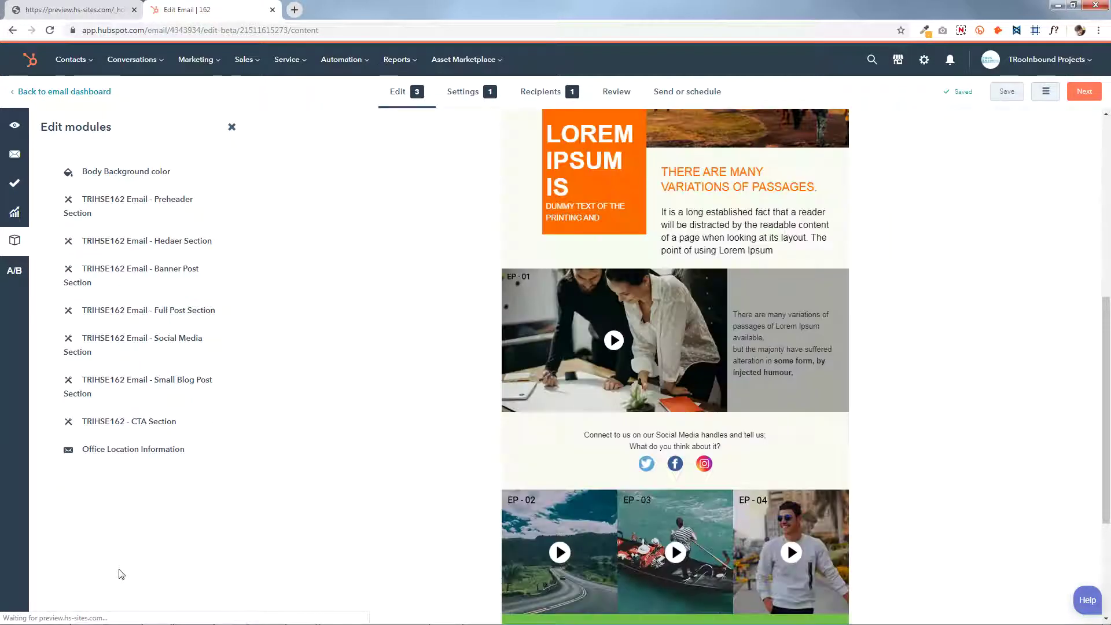
Step: Hide the Social Media Section module and save it, returning to the module list
scroll(677, 434, down, 2)
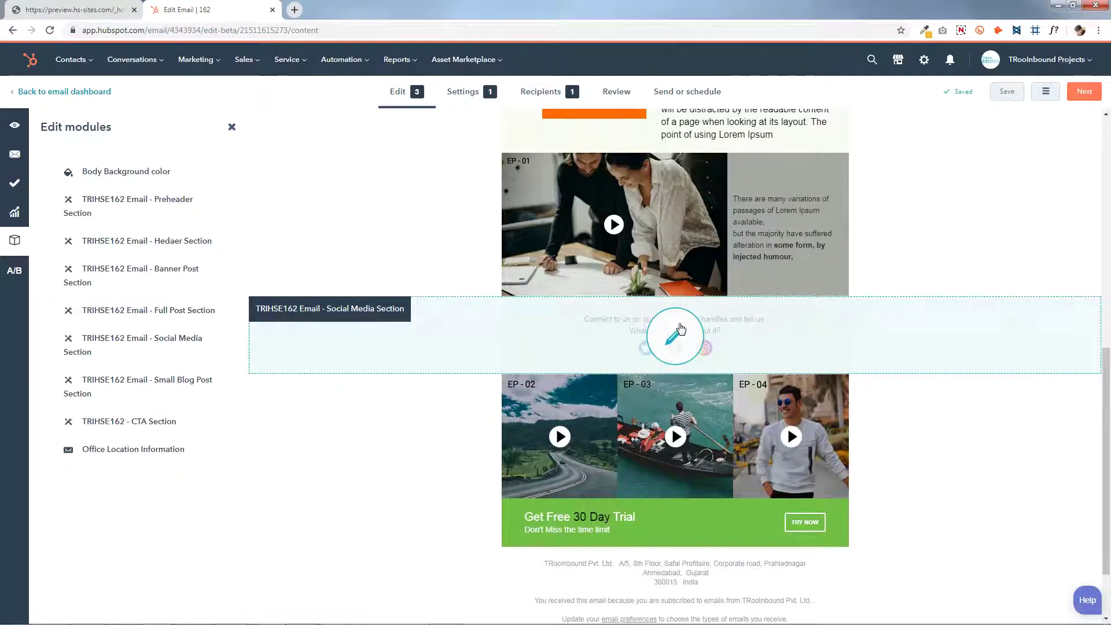
click(675, 320)
click(121, 231)
scroll(192, 394, down, 4)
click(198, 573)
click(112, 576)
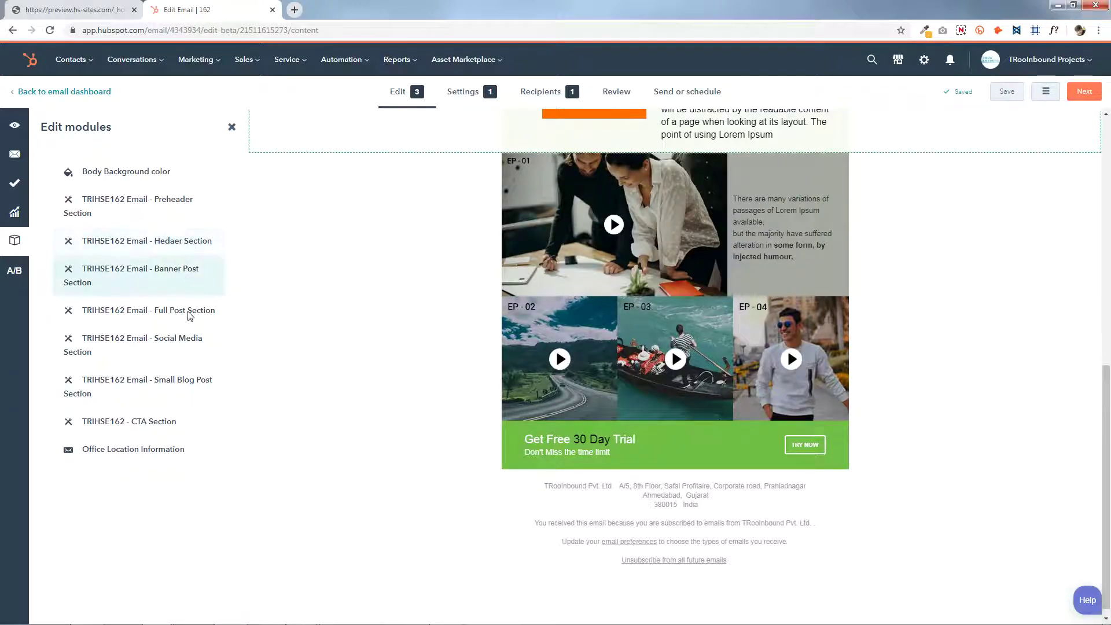
Step: Turn off hiding for the Social Media Section module and save it
click(179, 340)
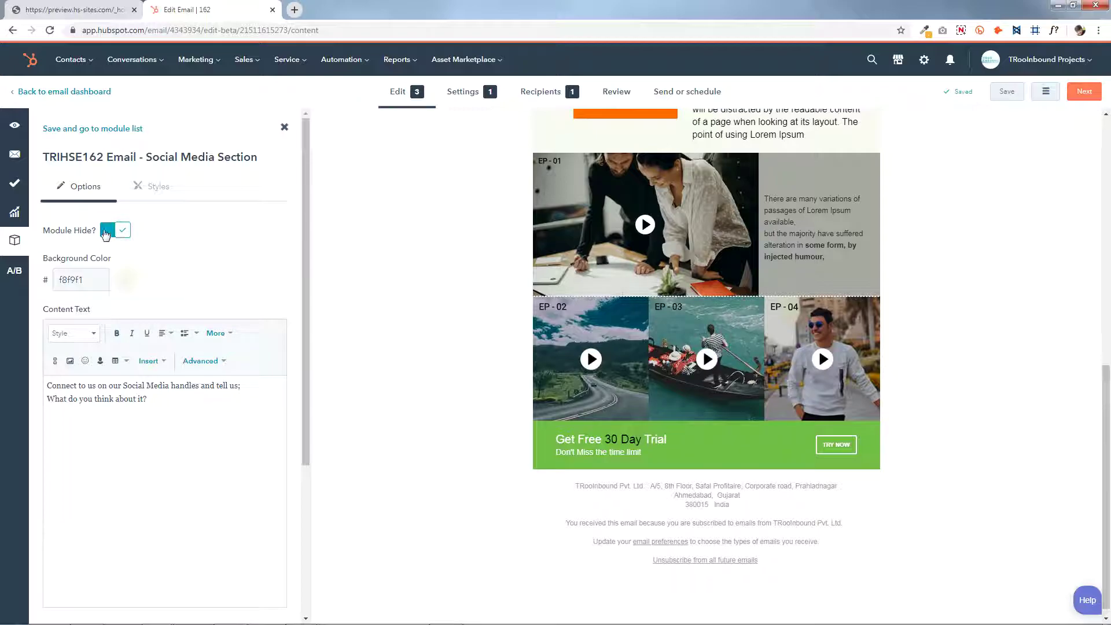
scroll(201, 310, down, 4)
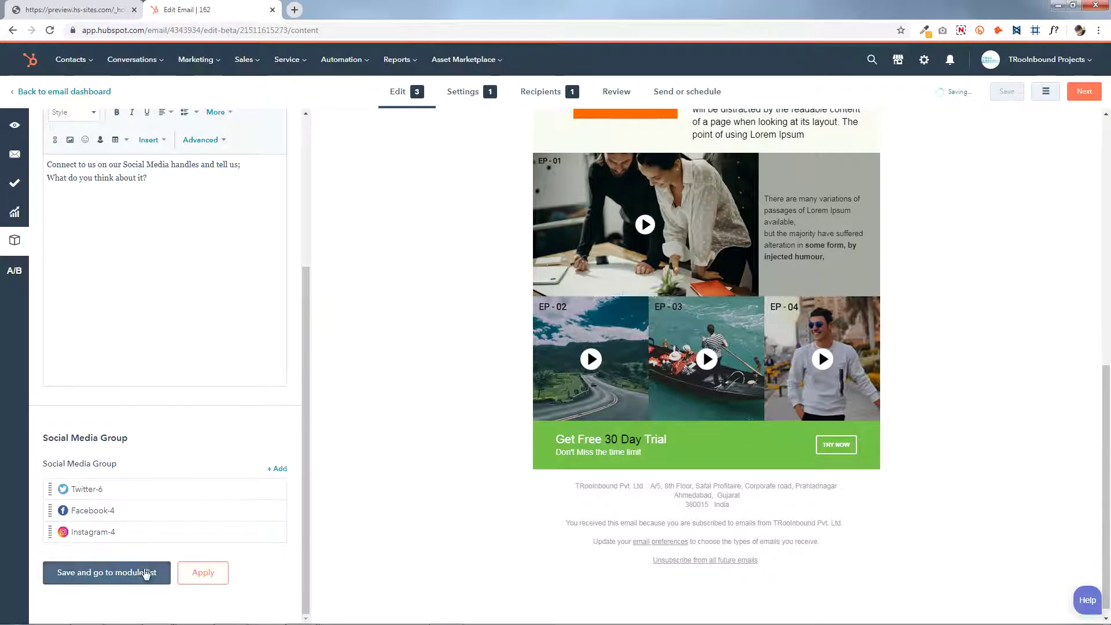
click(146, 574)
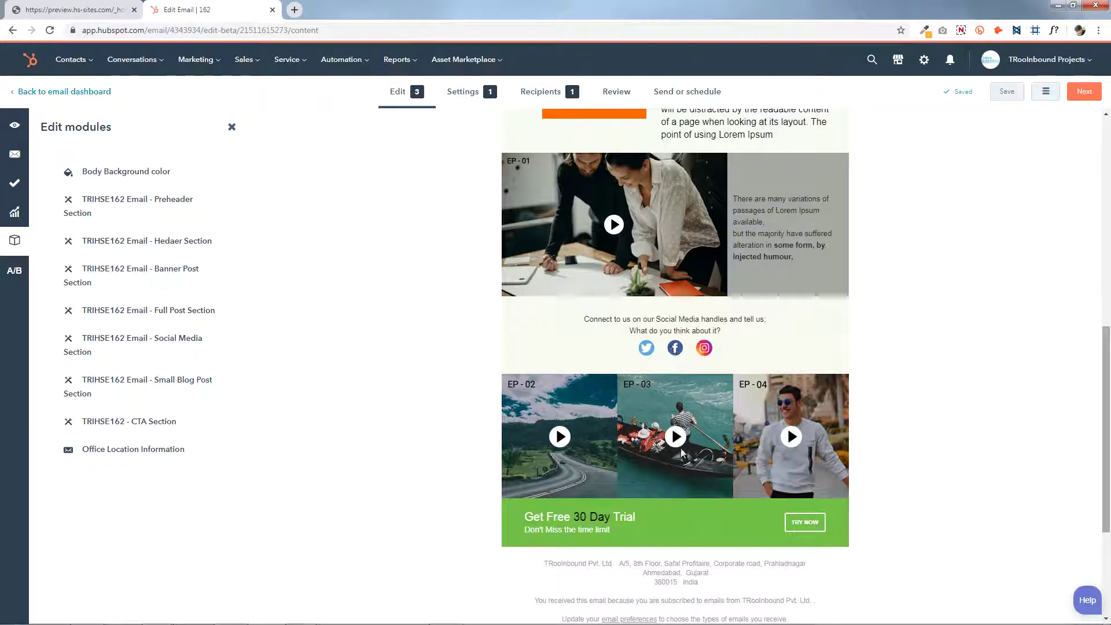
Step: Reopen the Social Media Section module and review its background color choices and content text
click(675, 336)
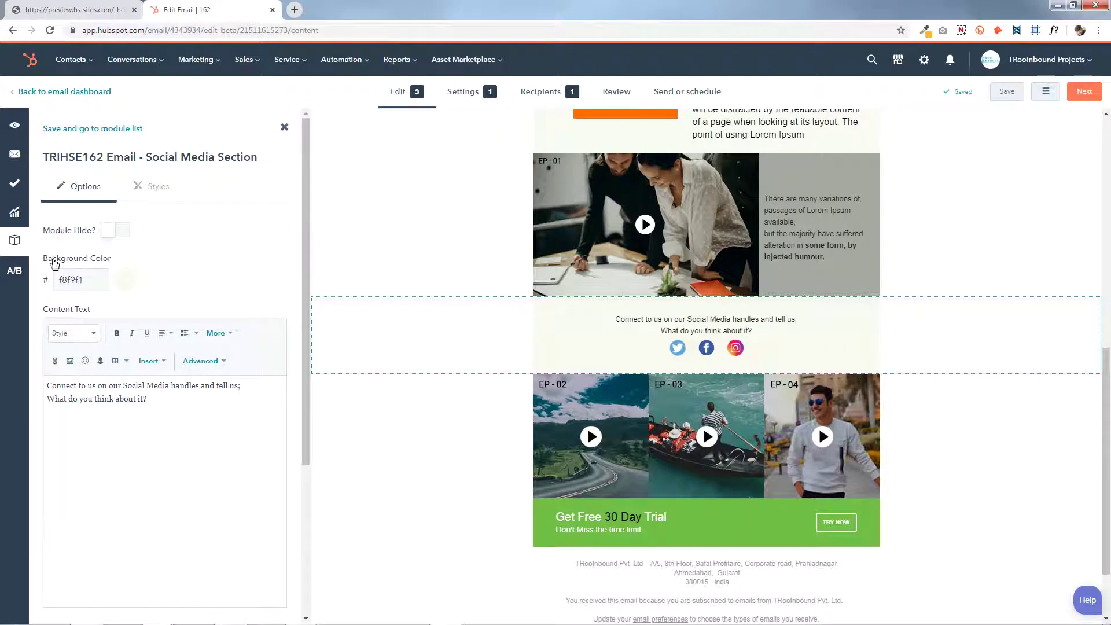
click(125, 279)
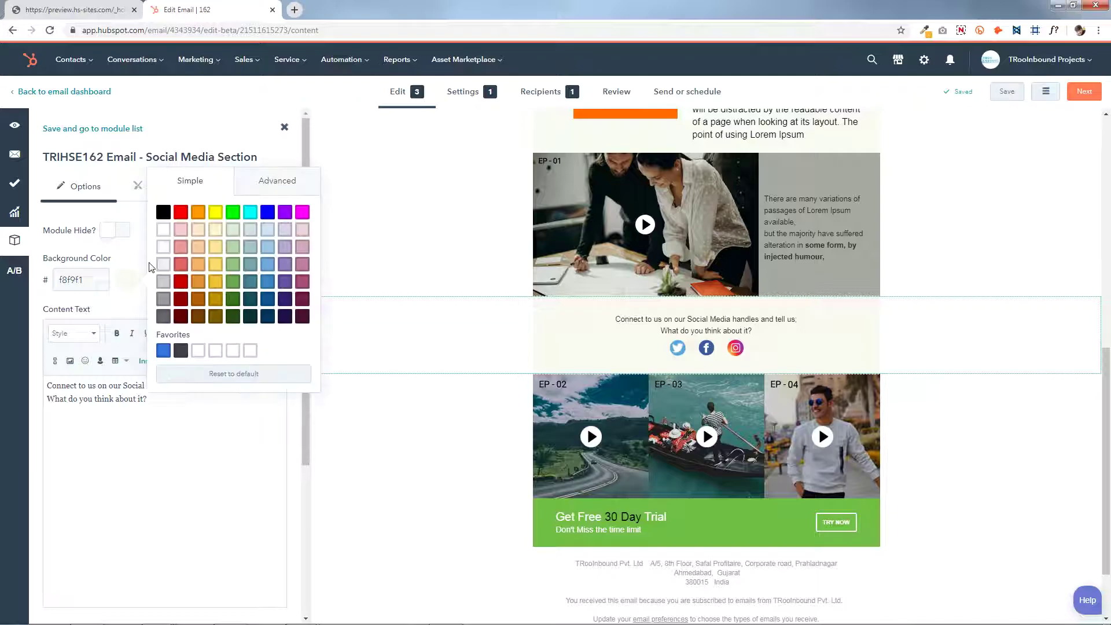
click(125, 274)
scroll(125, 274, down, 2)
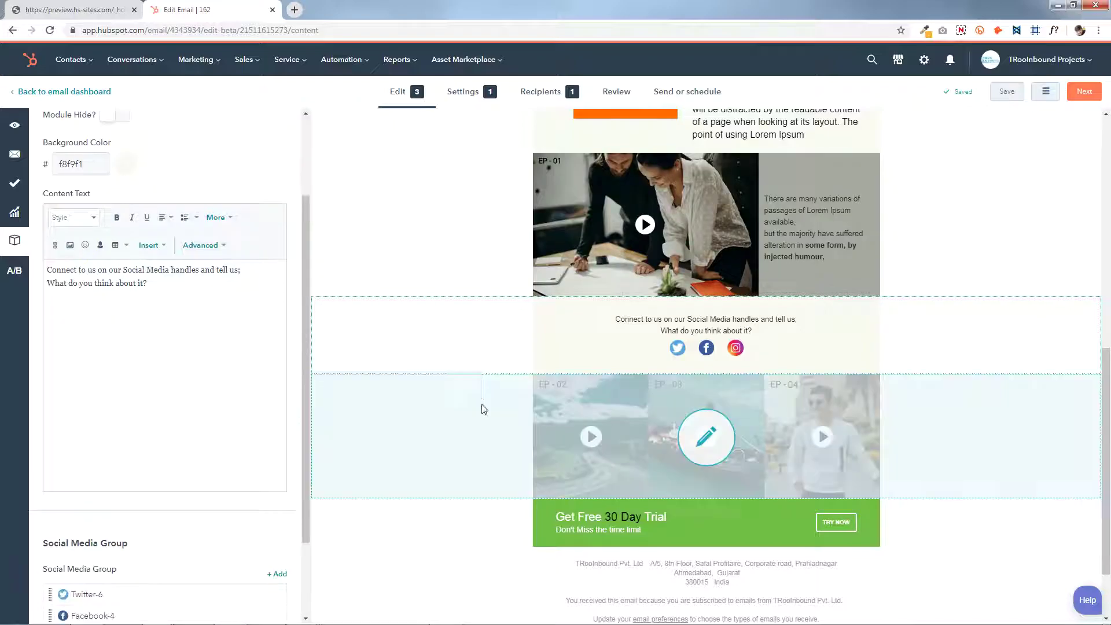
drag(49, 270, 207, 300)
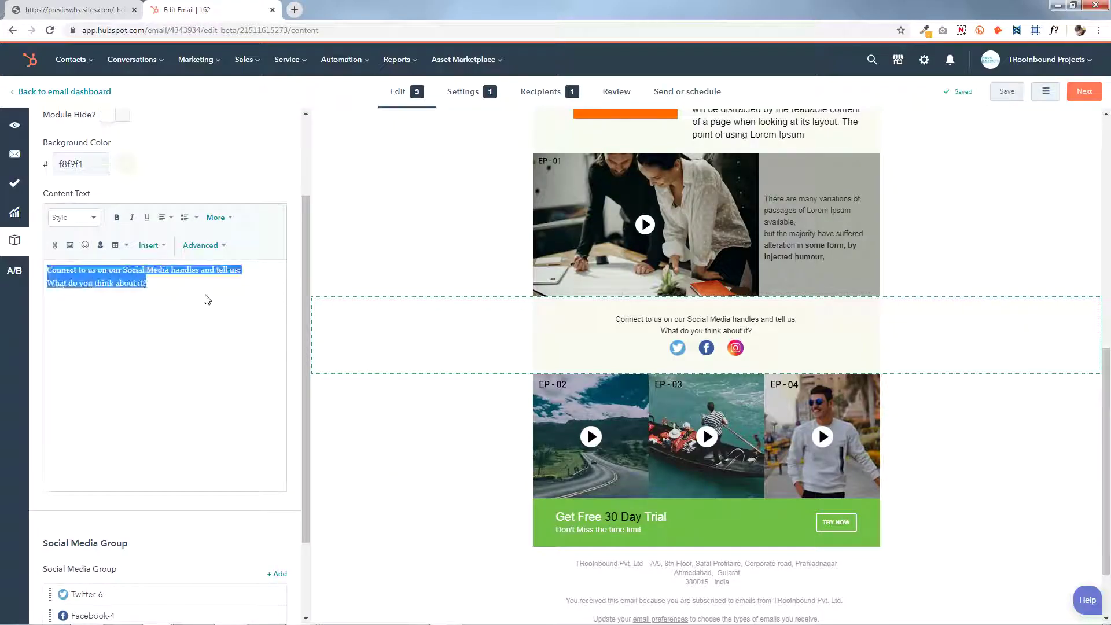
click(109, 360)
Step: Add two more default Twitter-6 items to the Social Media Group and save the module
scroll(109, 359, down, 2)
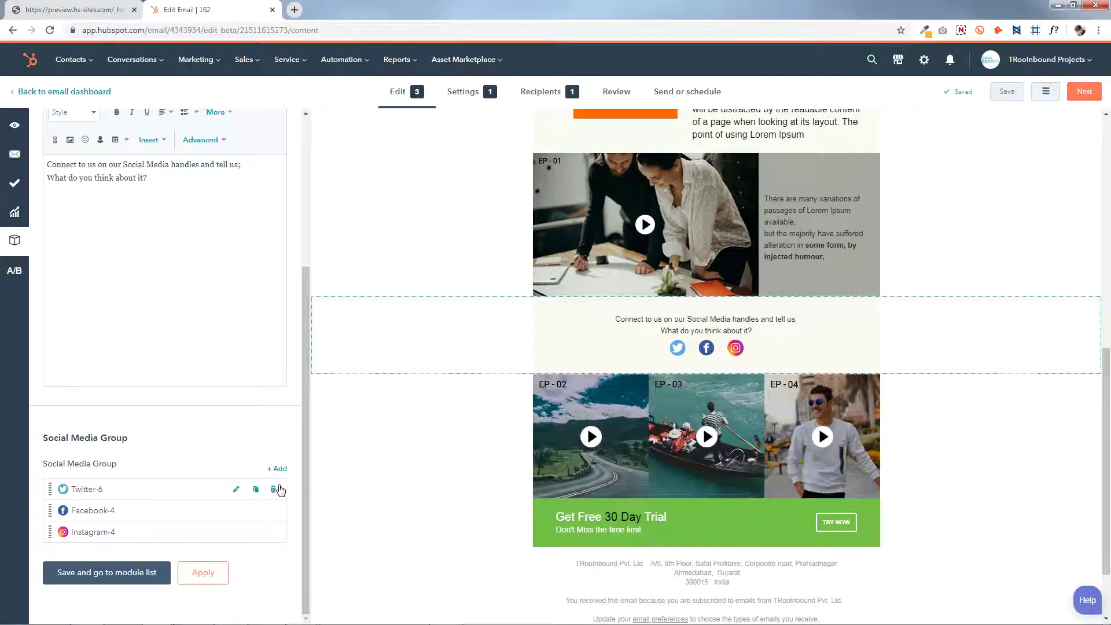
click(283, 473)
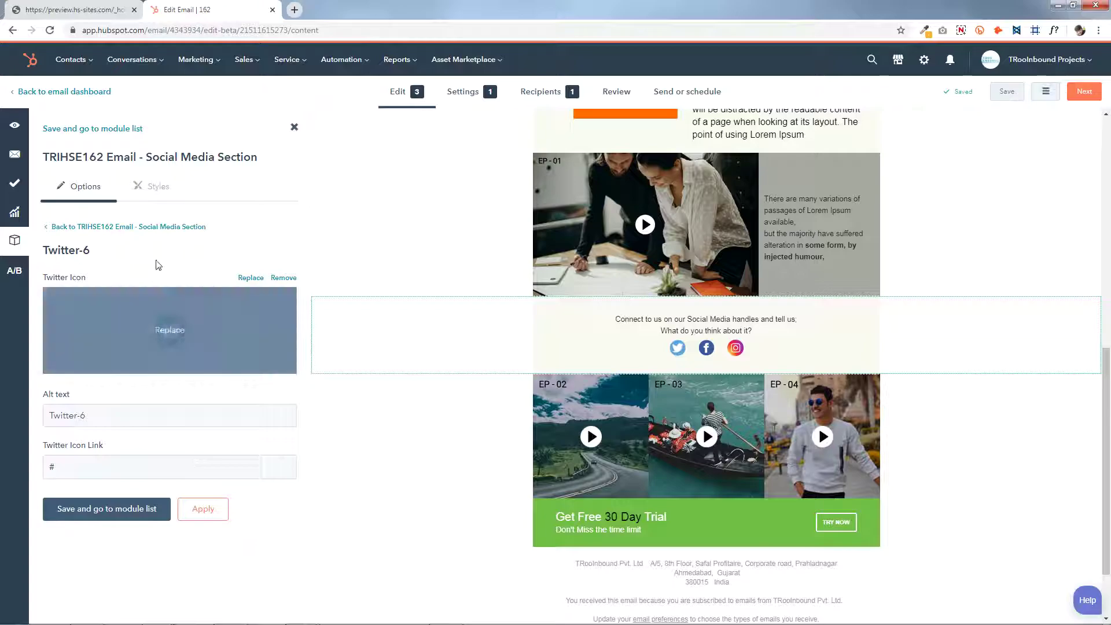
click(156, 227)
scroll(248, 485, down, 5)
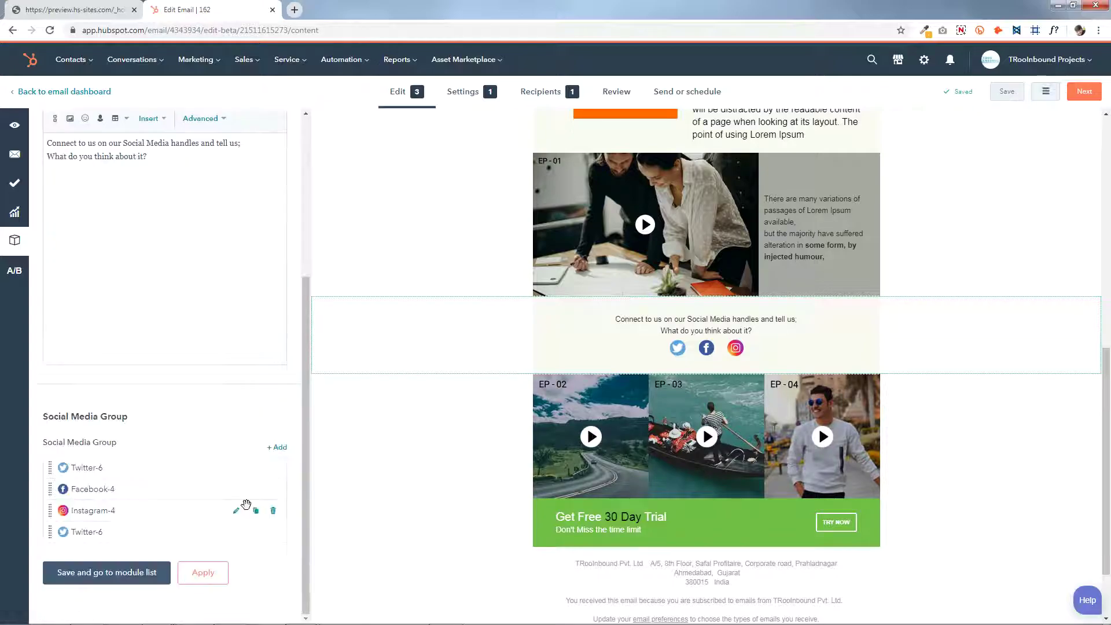
click(281, 462)
click(159, 226)
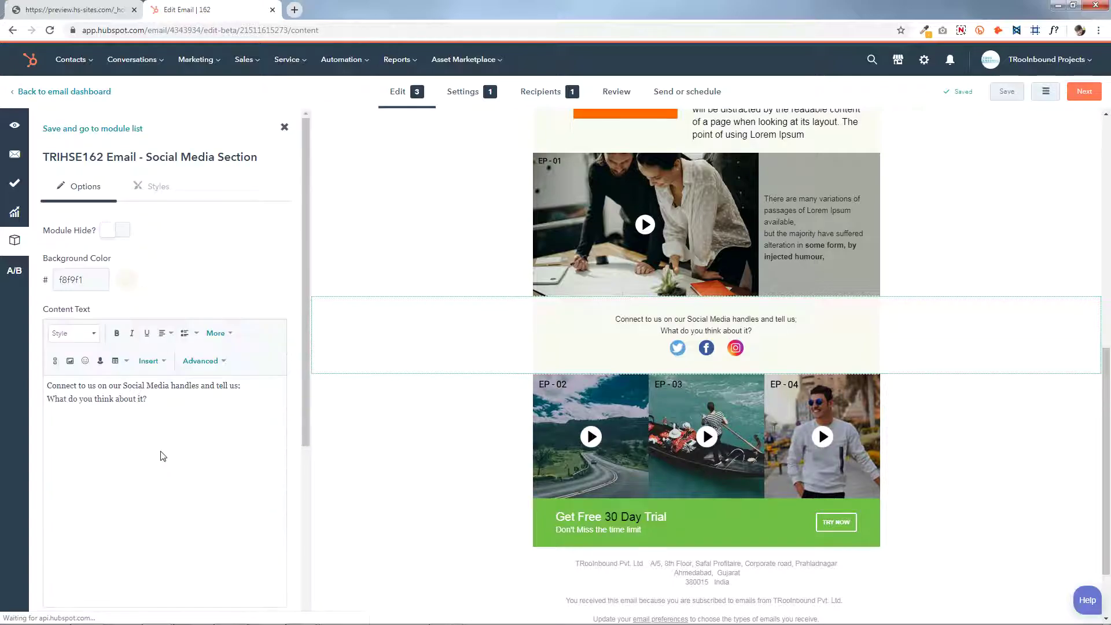
scroll(160, 453, down, 5)
click(157, 573)
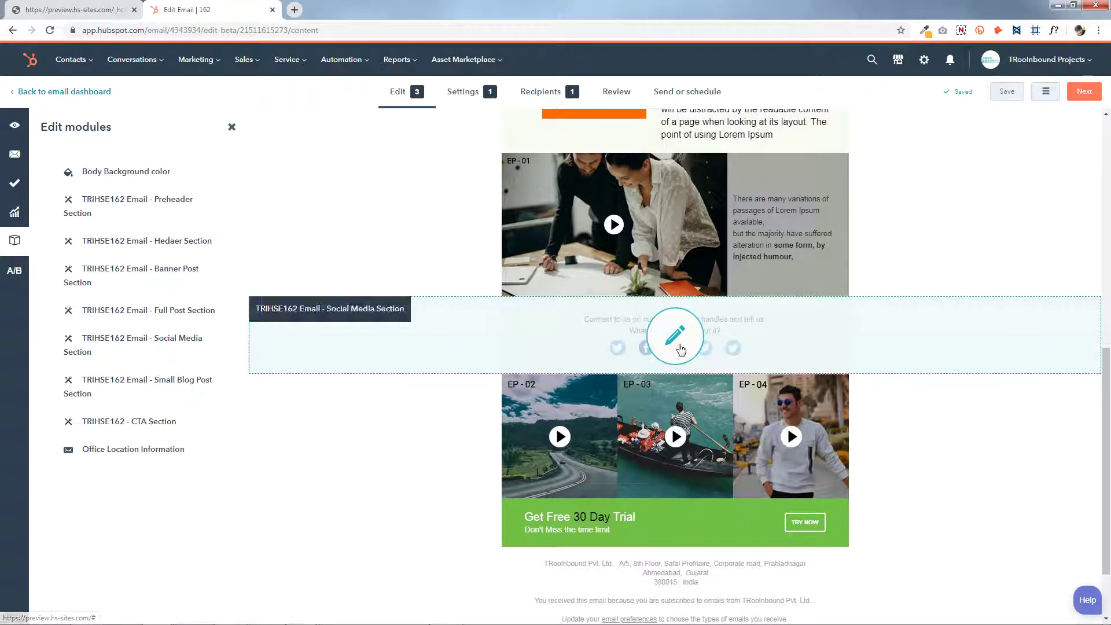
Step: Delete the two extra Twitter-6 items at the end of the Social Media Group and save the module
click(678, 342)
scroll(202, 399, down, 5)
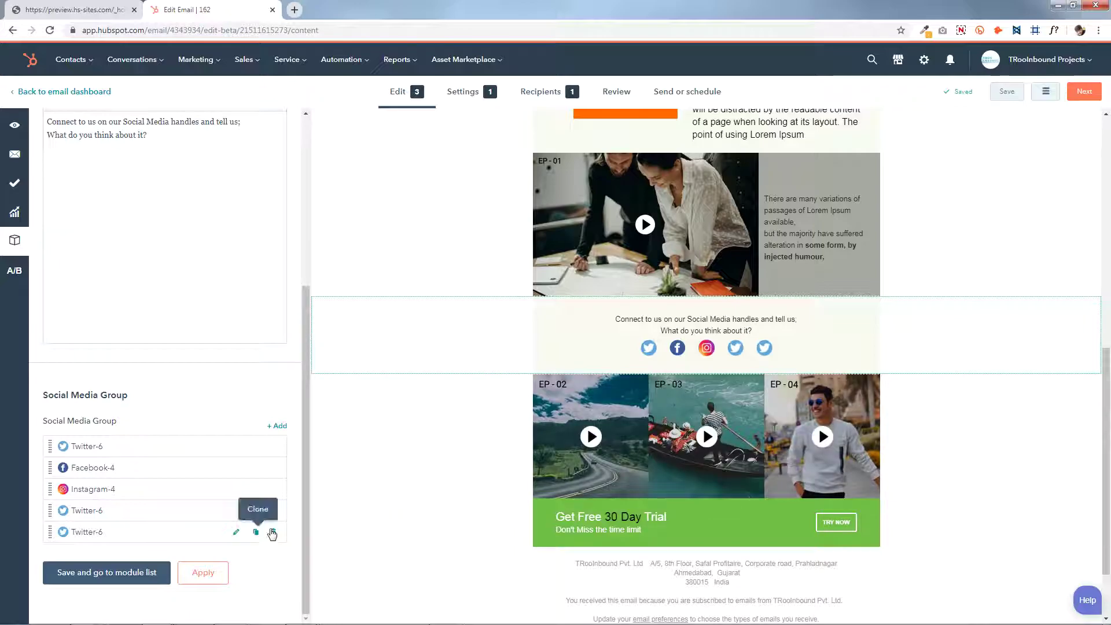
click(272, 531)
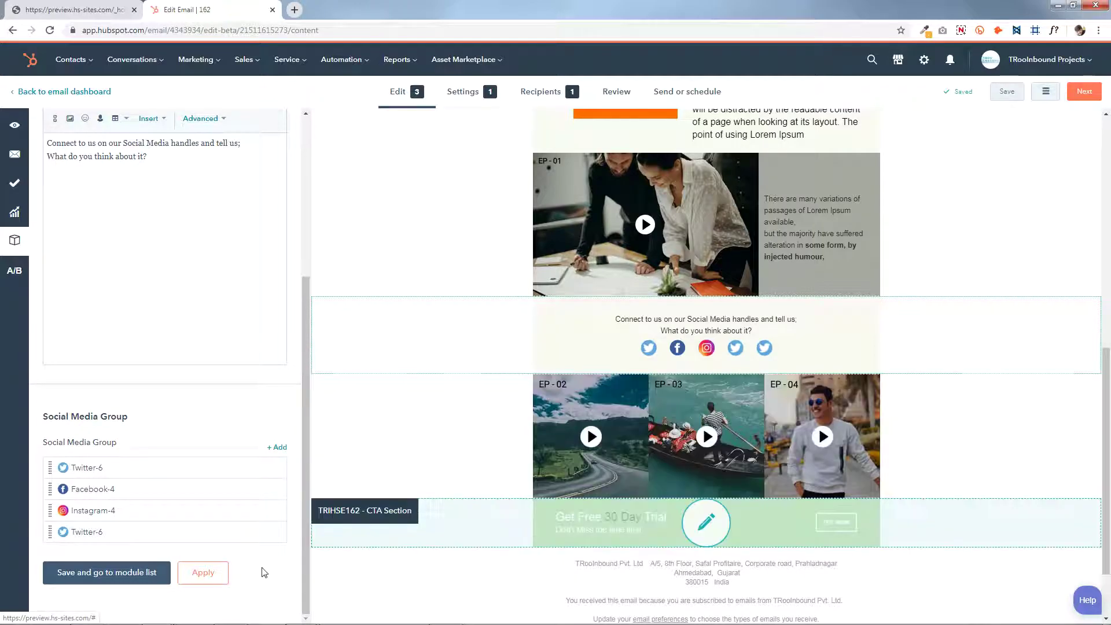
click(272, 532)
click(154, 573)
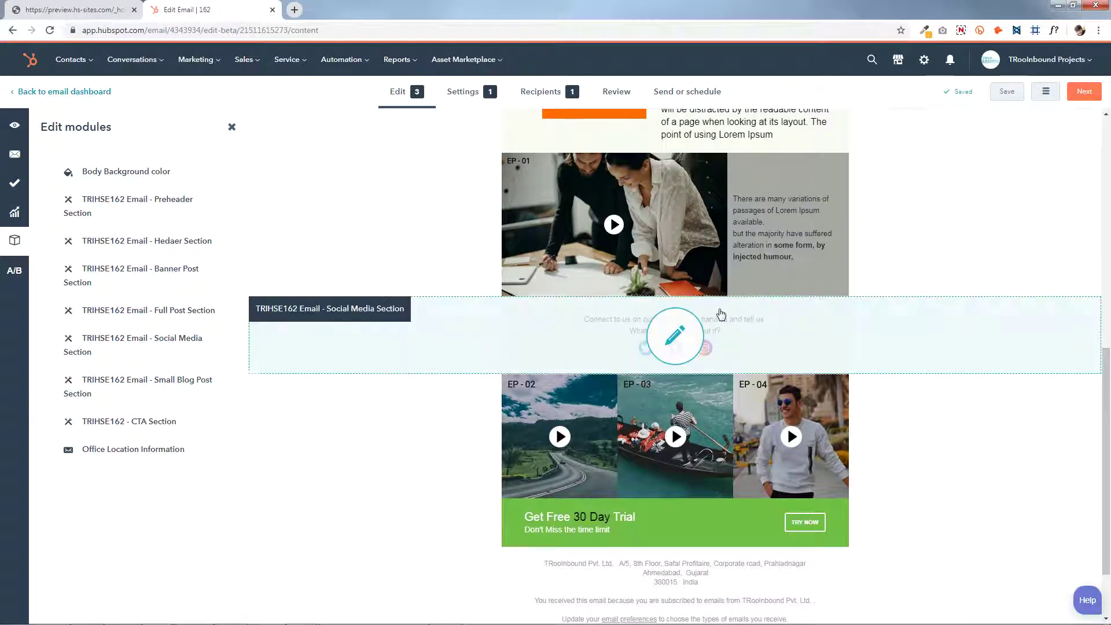
Step: Clone the Facebook-4 and Instagram-4 items in the Social Media Group and save the module
click(679, 335)
scroll(186, 405, down, 5)
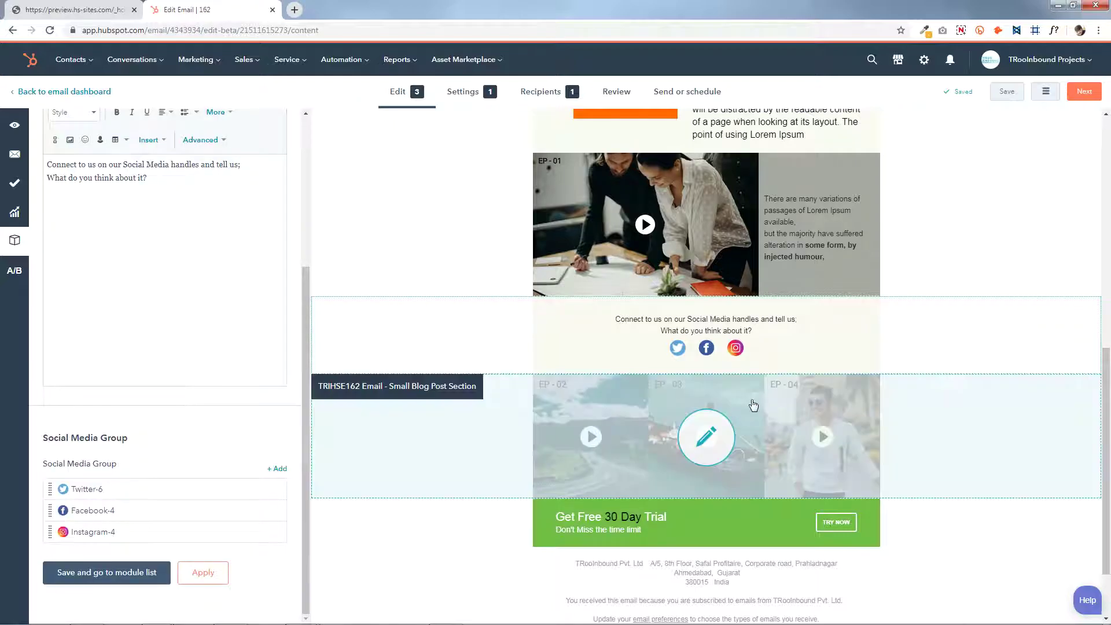
mouse_move(174, 514)
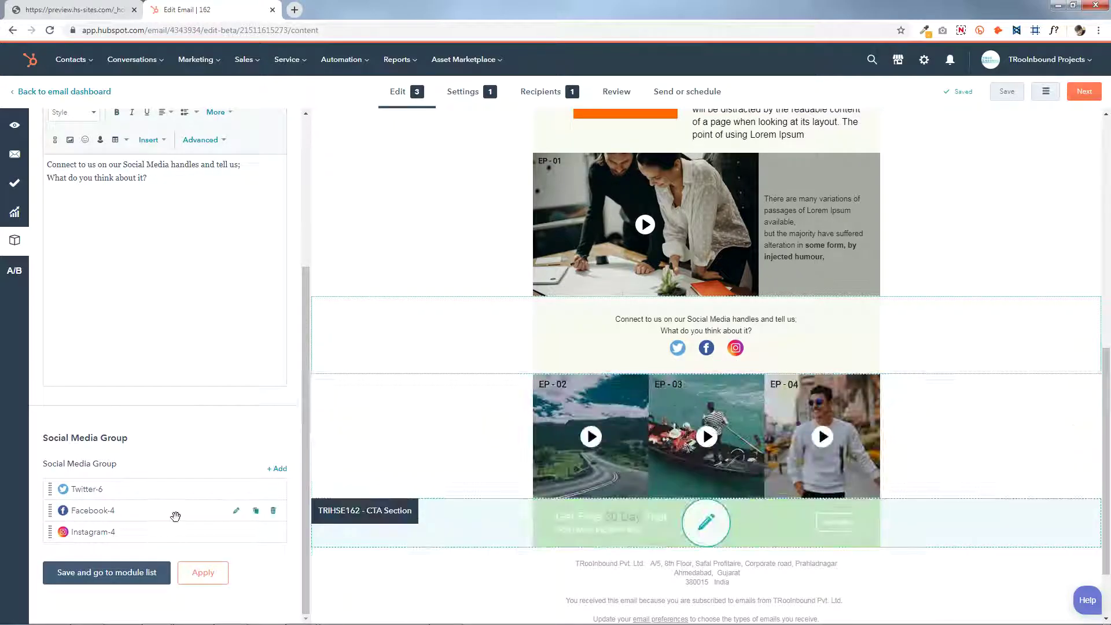
click(256, 511)
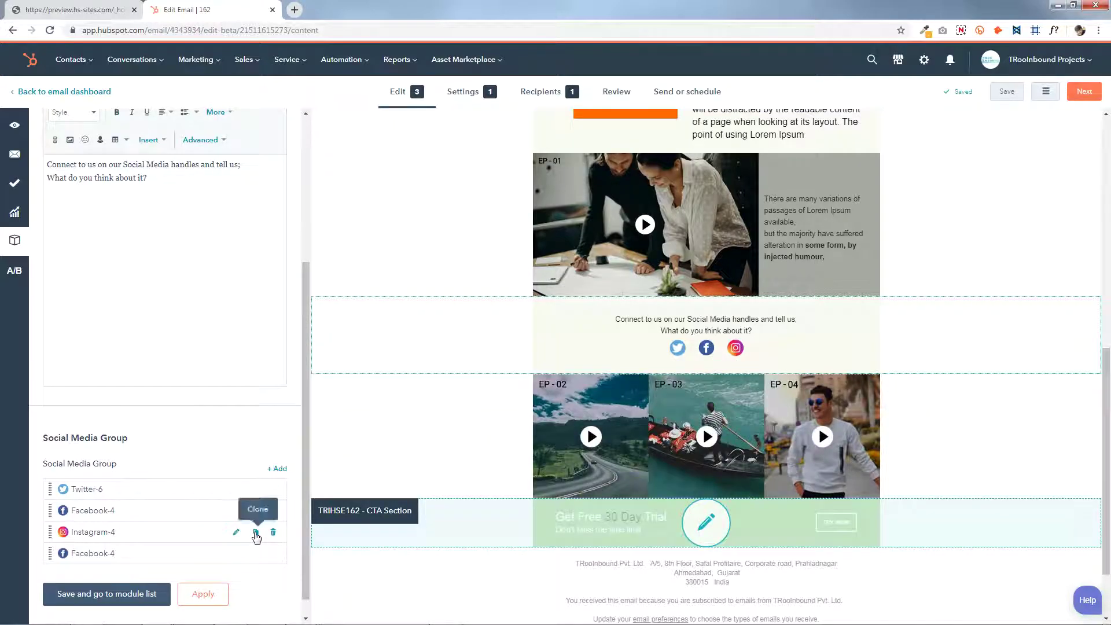
click(256, 532)
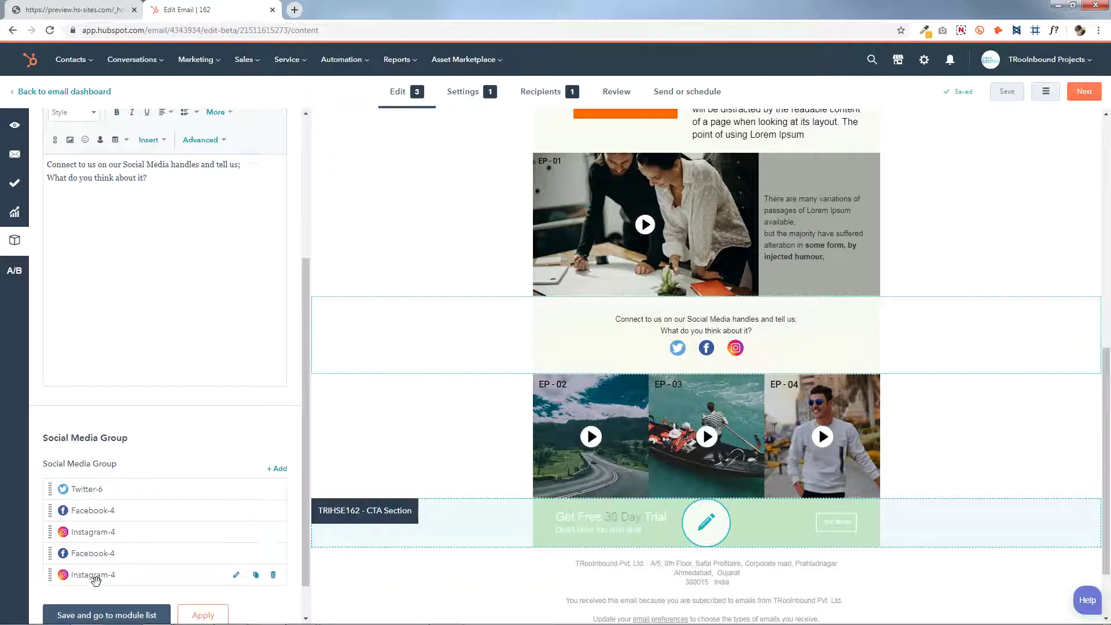
scroll(174, 578, down, 2)
click(205, 574)
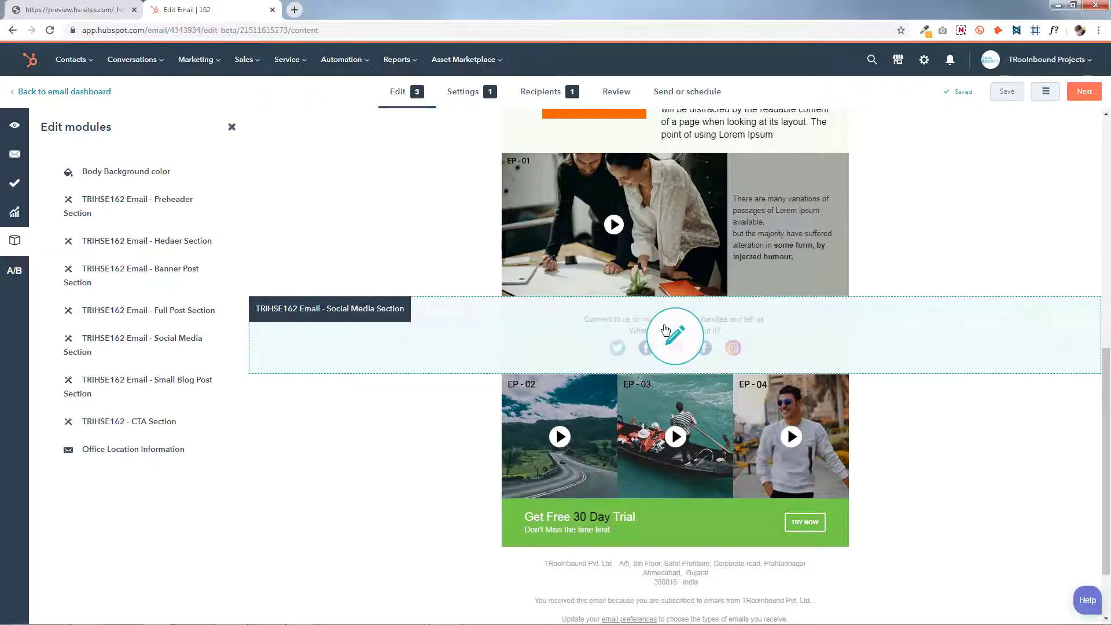
Step: Delete the cloned Facebook-4 and Instagram-4 items from the Social Media Group and save the module
click(666, 329)
scroll(187, 346, down, 5)
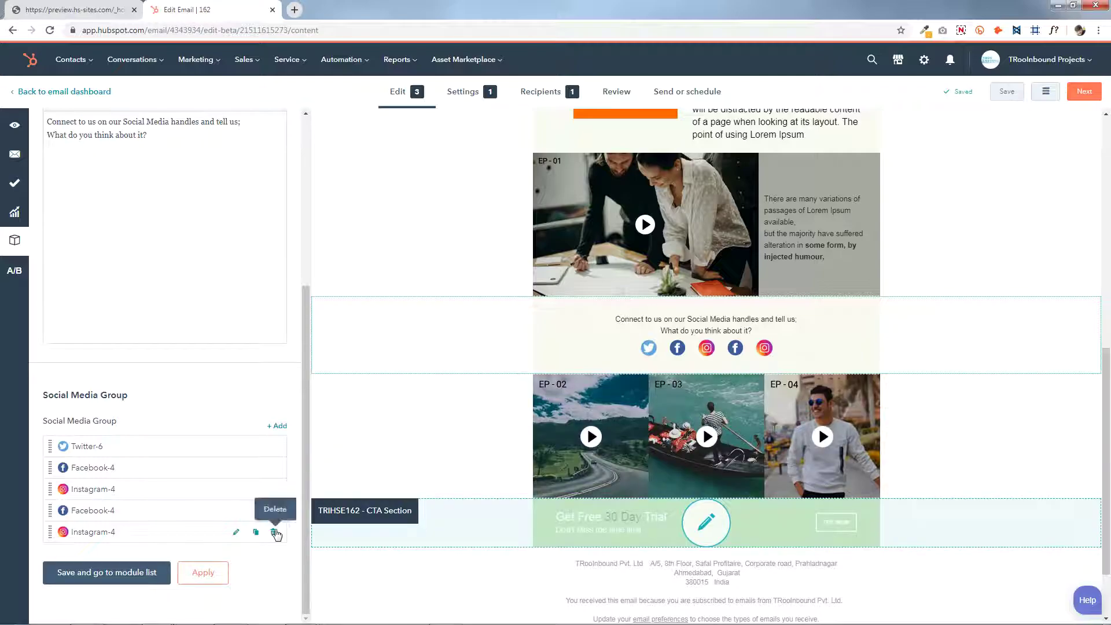
click(274, 532)
click(274, 532)
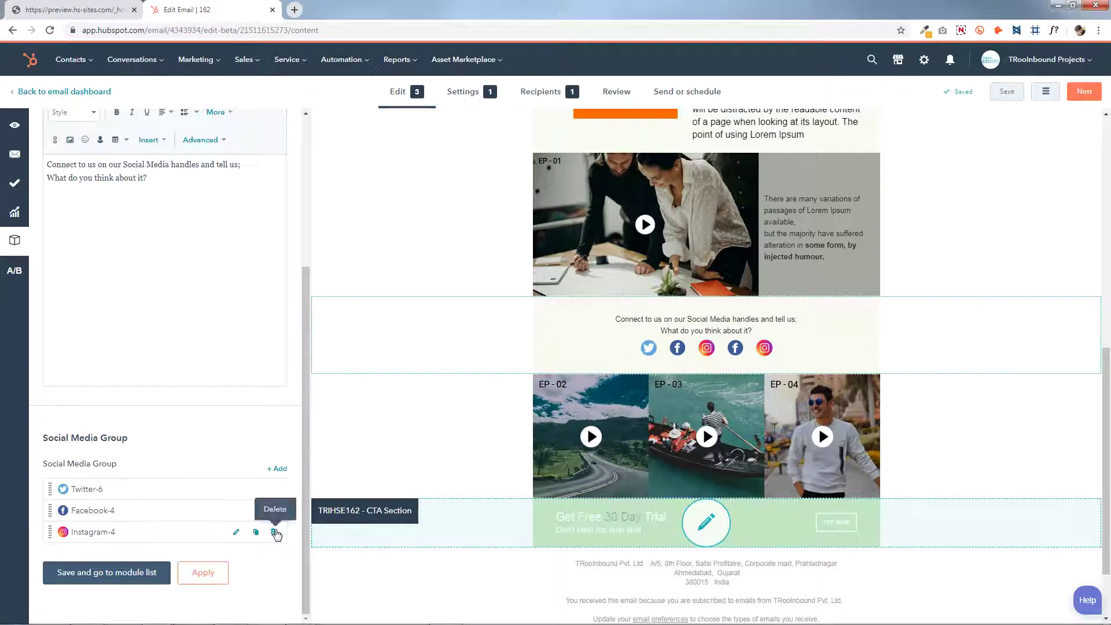
click(110, 574)
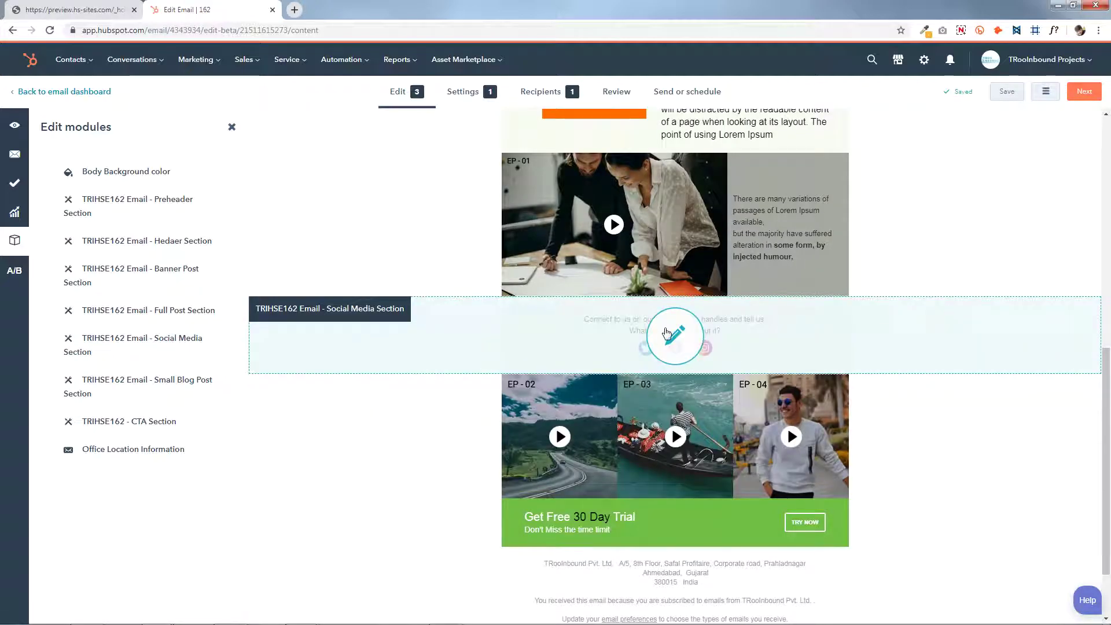
Step: Open the Twitter-6 item of the Social Media Group, check its replacement icon images and icon link, and save the module
click(666, 334)
scroll(429, 372, down, 2)
scroll(258, 400, down, 4)
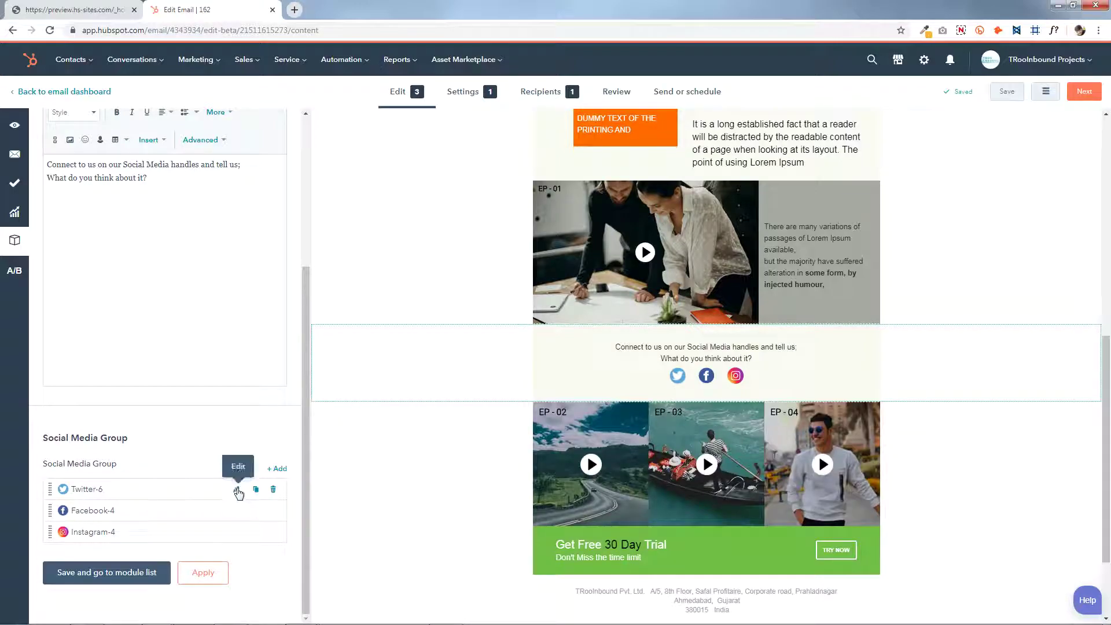
click(237, 490)
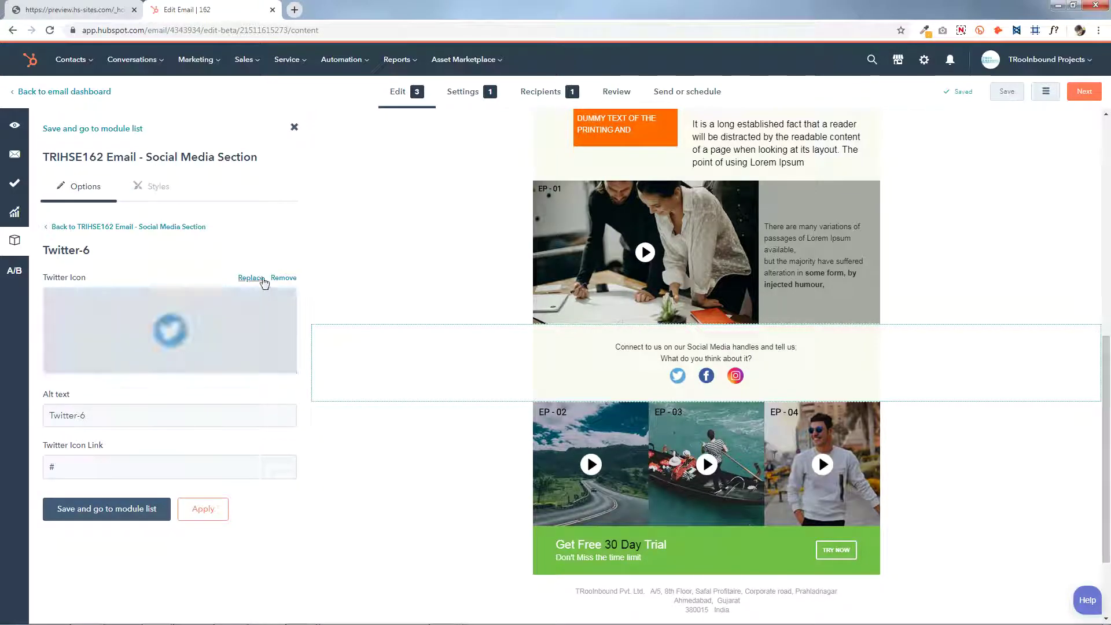
click(171, 331)
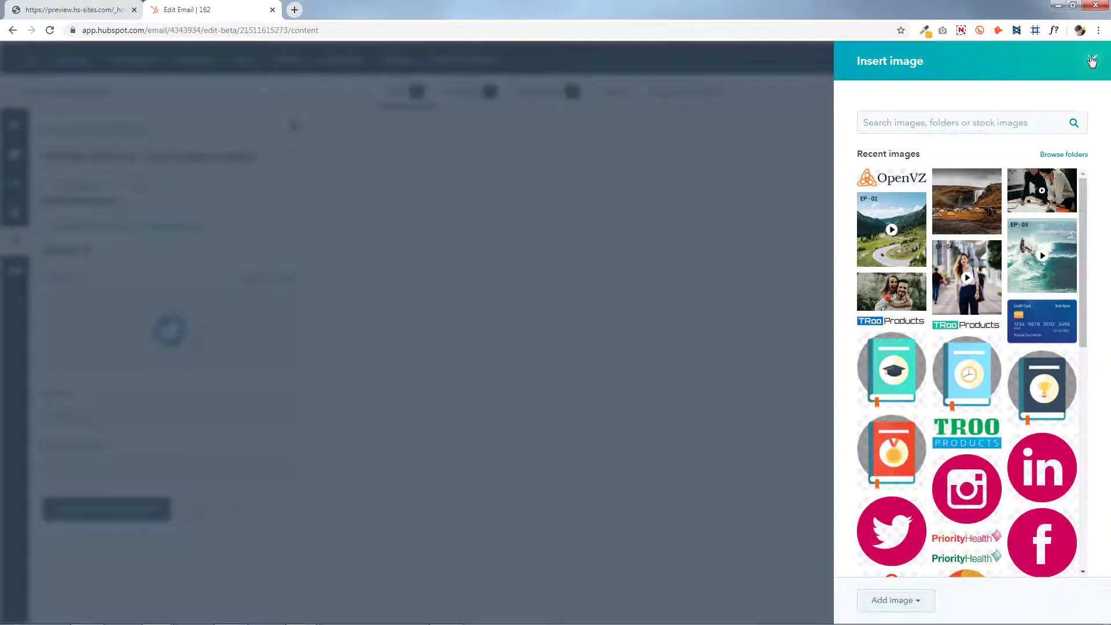
click(1092, 61)
click(72, 468)
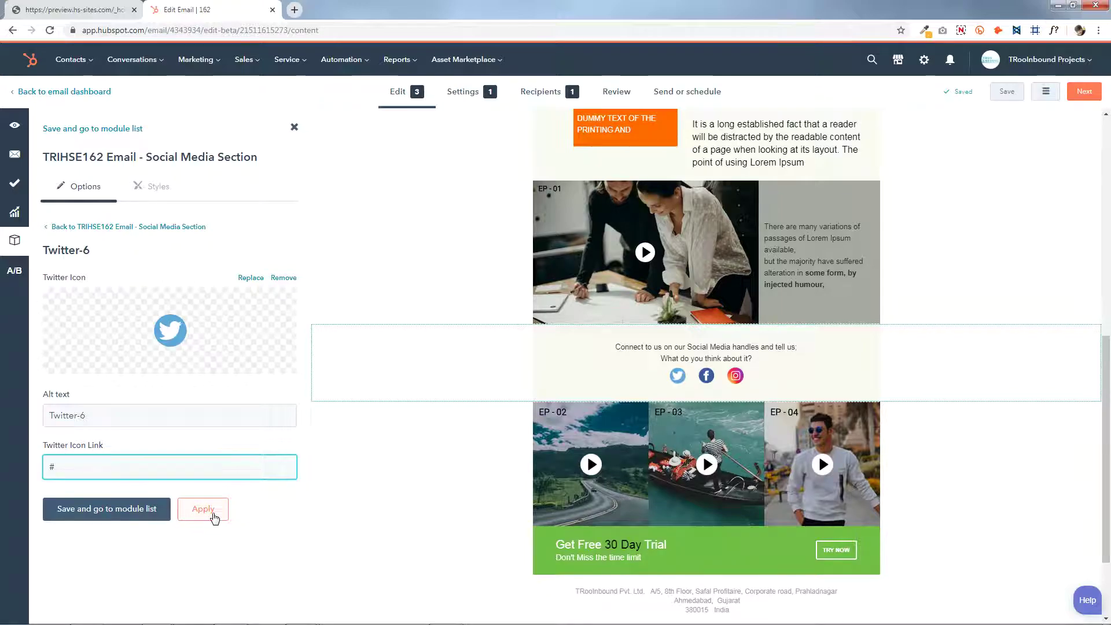
click(133, 515)
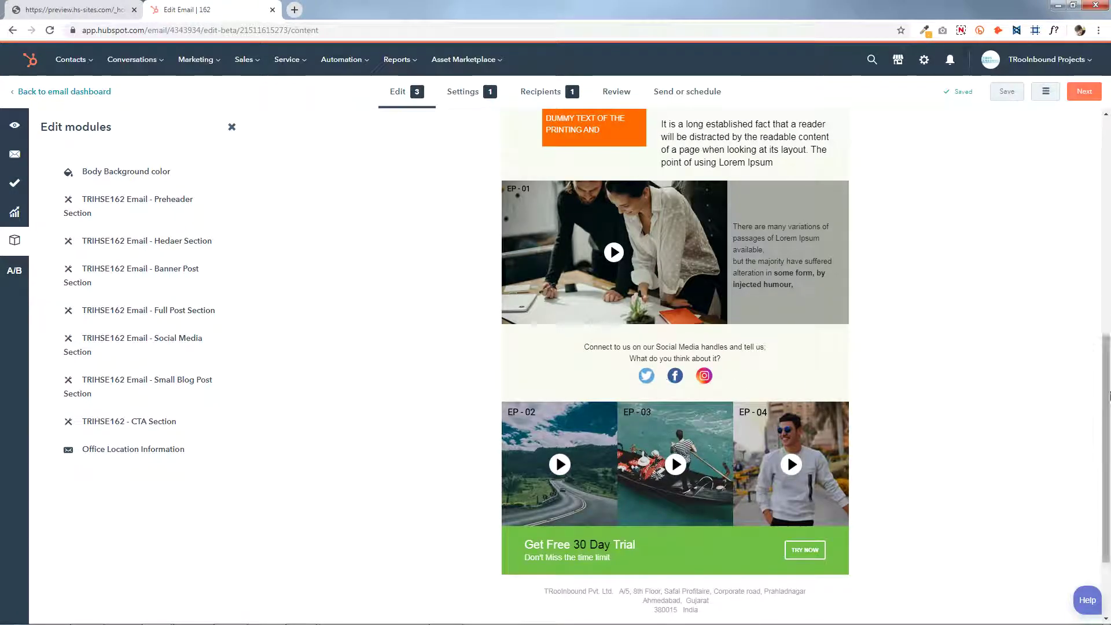
Step: Open the Facebook-4 item of the Social Media Group, check its replacement icon images and icon link, and save the module
click(719, 382)
scroll(108, 402, down, 4)
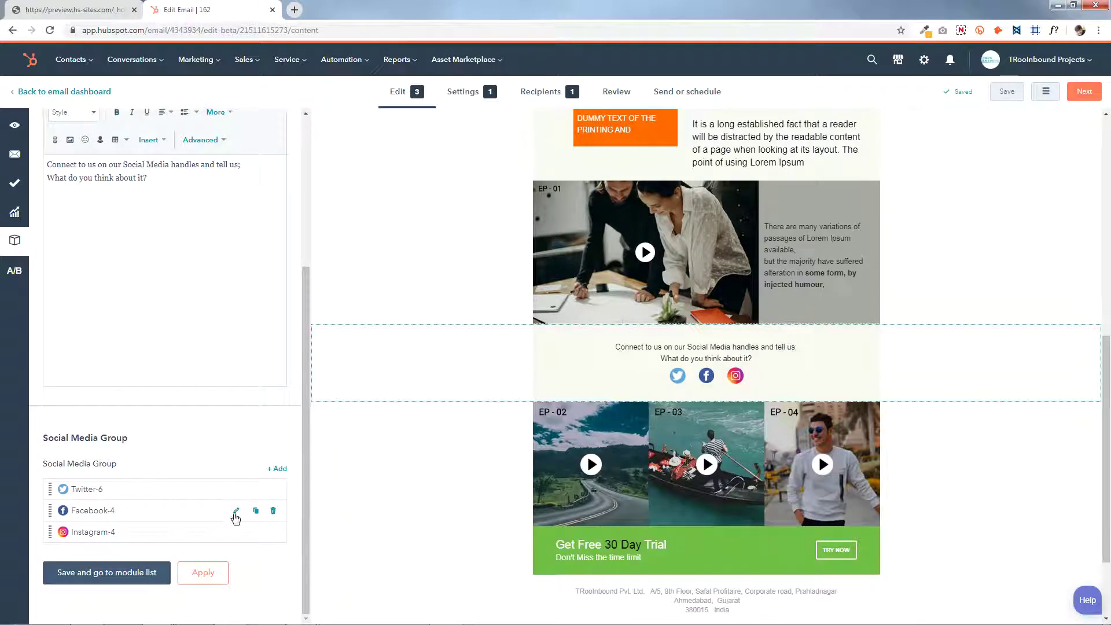
click(237, 511)
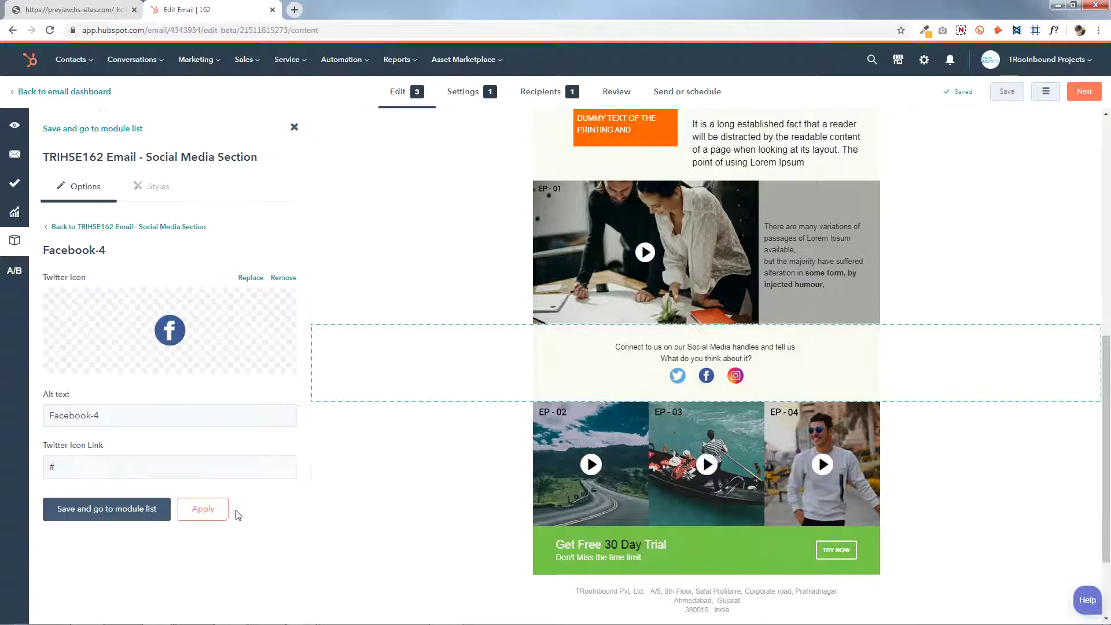
click(172, 344)
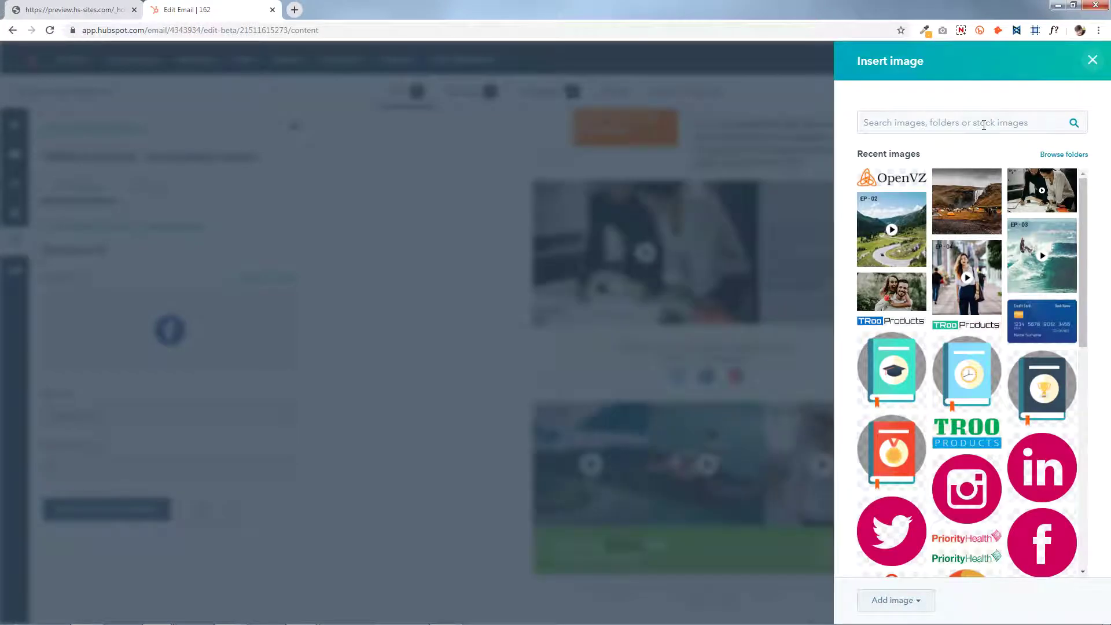
click(105, 467)
click(207, 509)
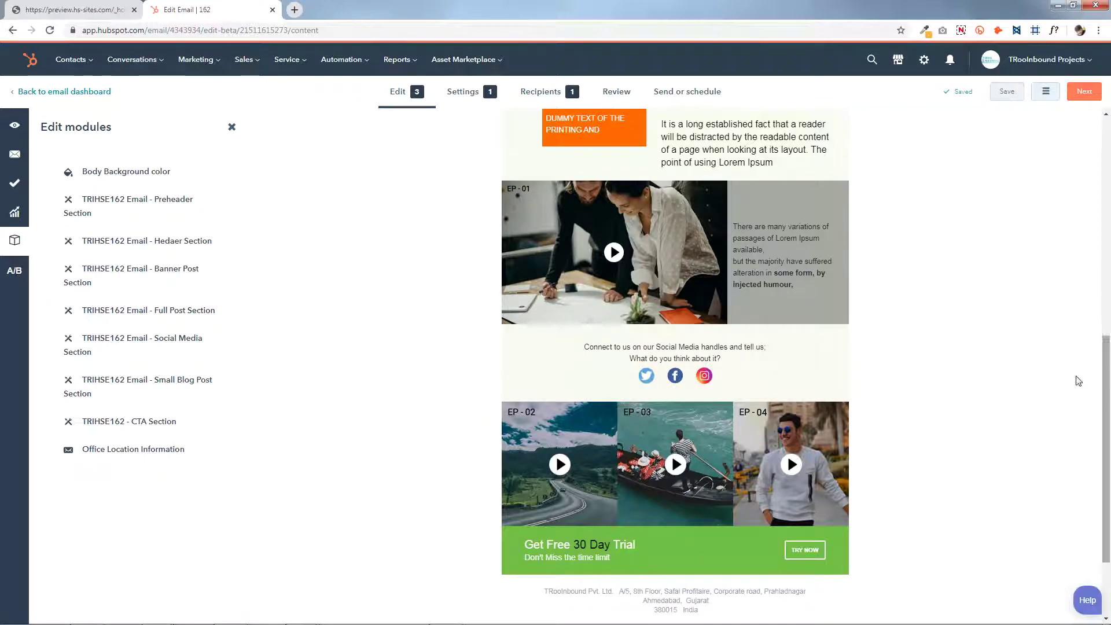
Step: Open the Instagram-4 item of the Social Media Group, check its replacement icon images and icon link, and save the module
click(682, 380)
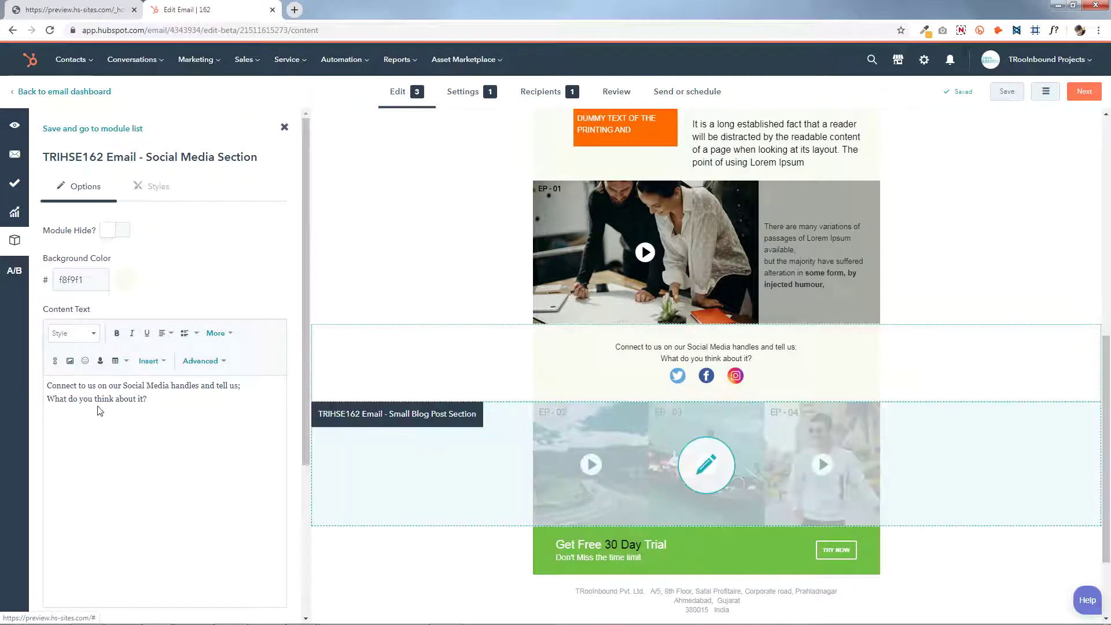
scroll(107, 409, down, 4)
click(237, 534)
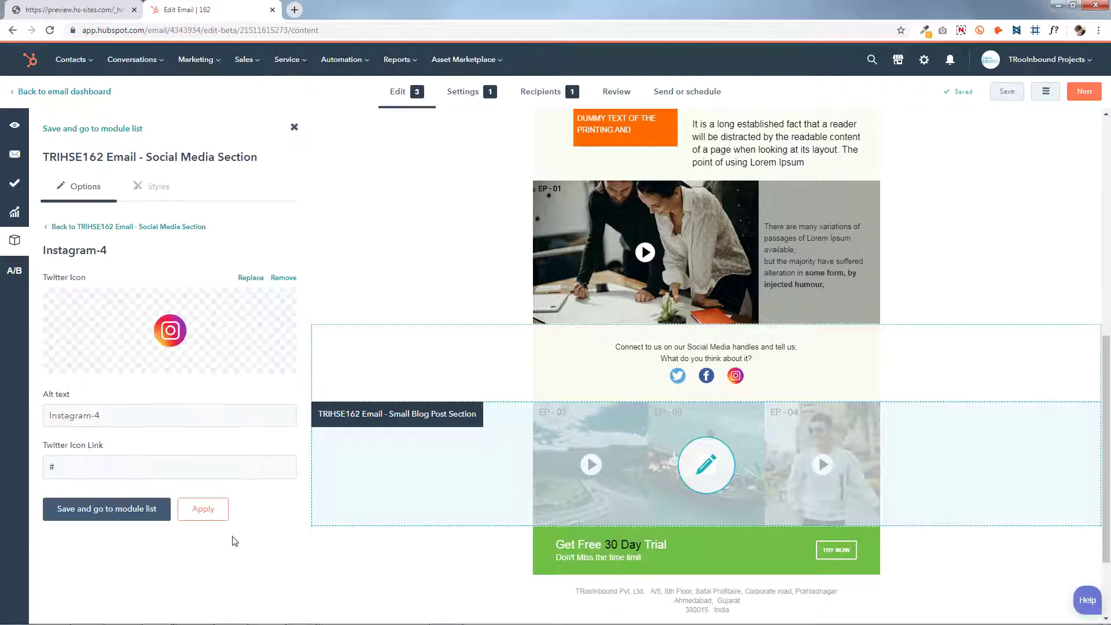
click(170, 335)
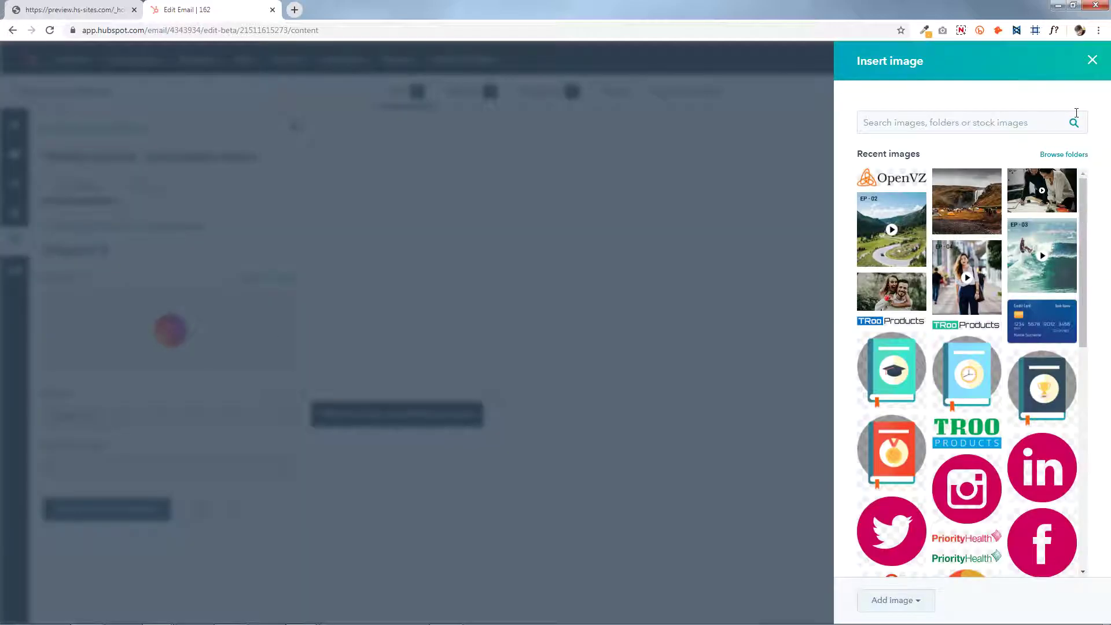
click(1090, 61)
click(66, 469)
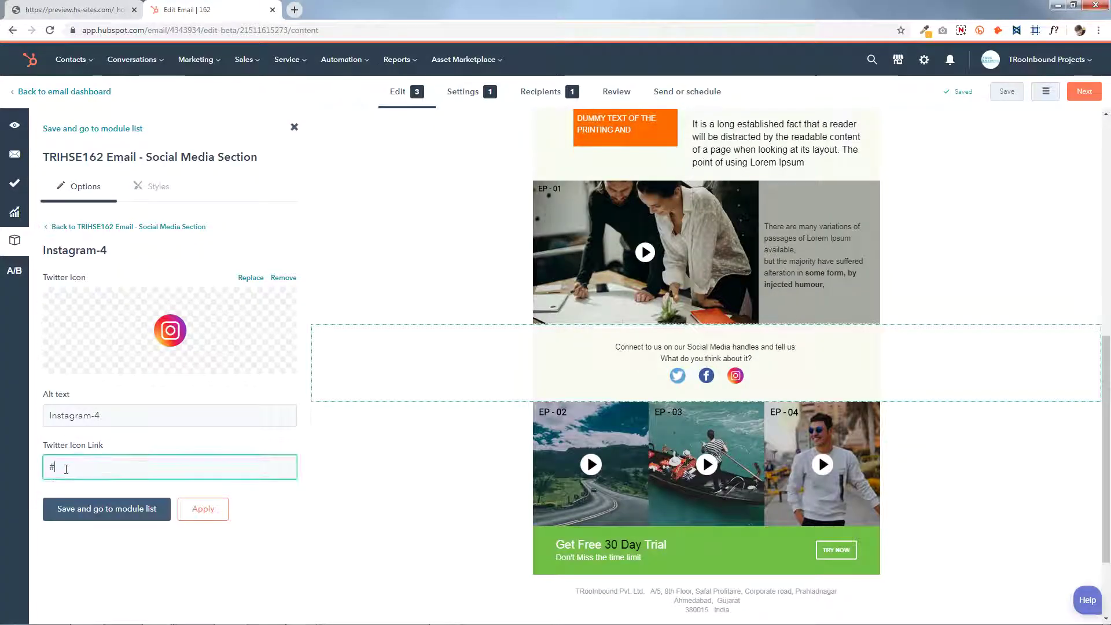
click(204, 508)
click(113, 510)
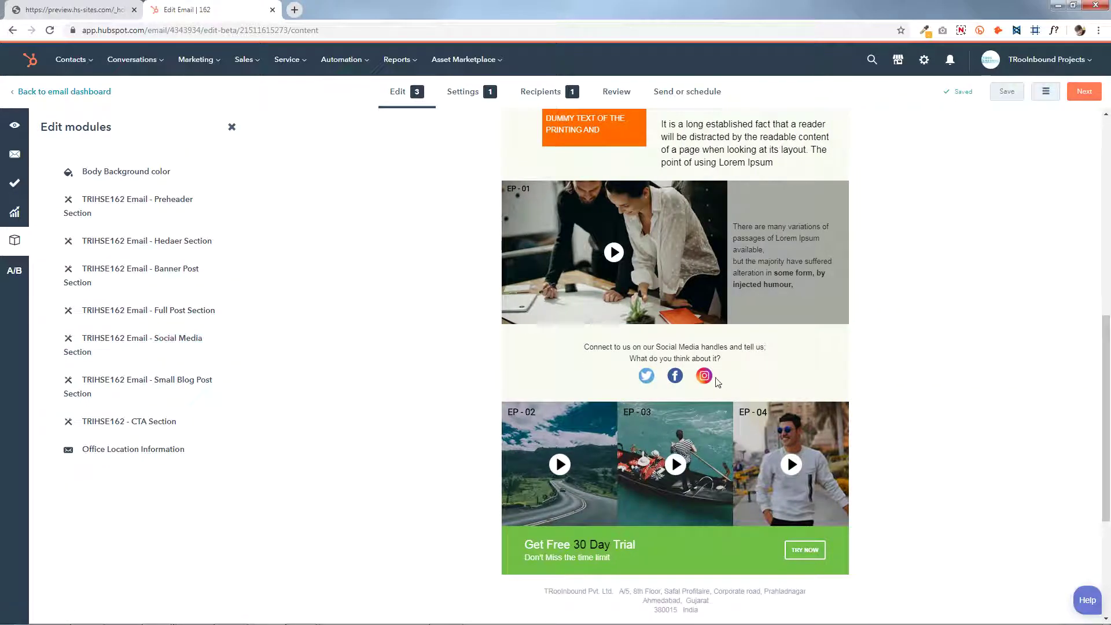
Step: Hide the Small Blog Post Section and save it, and make the module visible again with a second save
scroll(700, 491, down, 2)
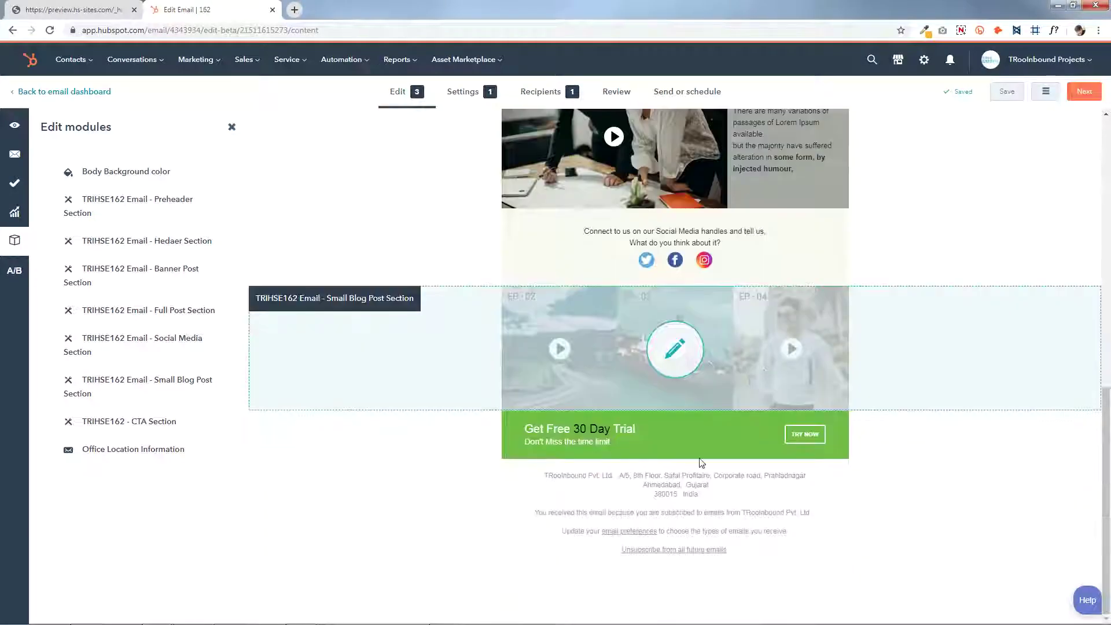
click(735, 343)
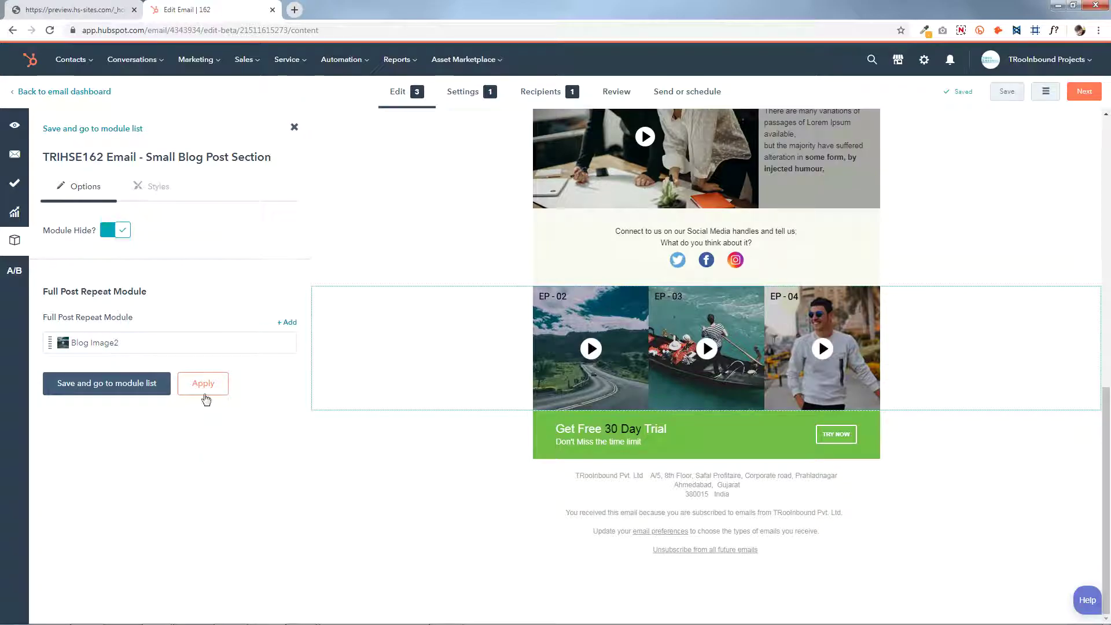
click(162, 386)
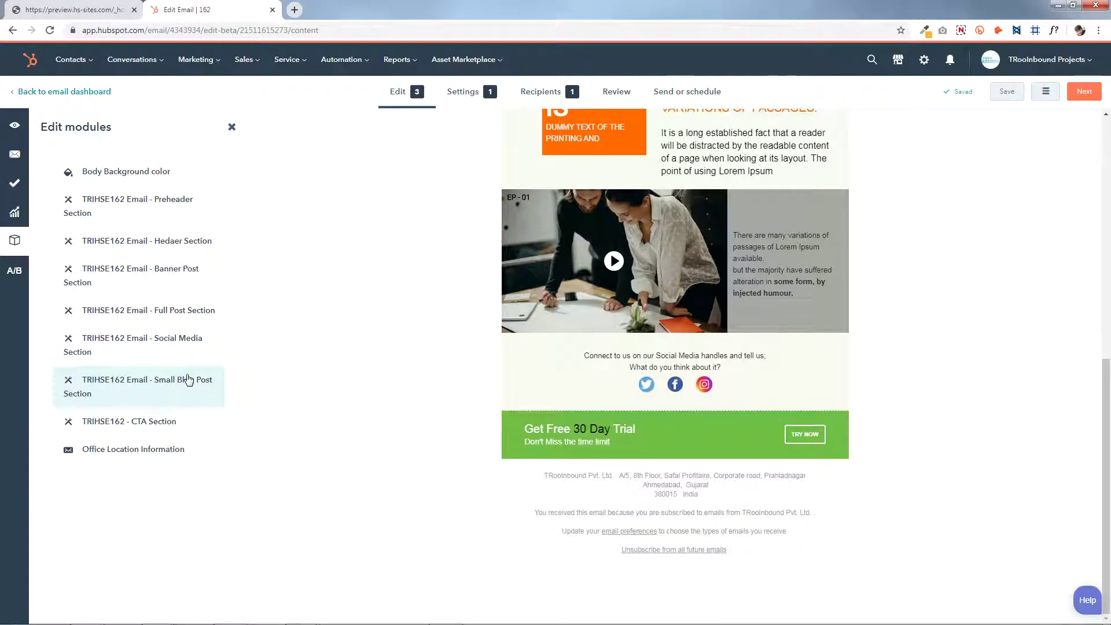
click(189, 379)
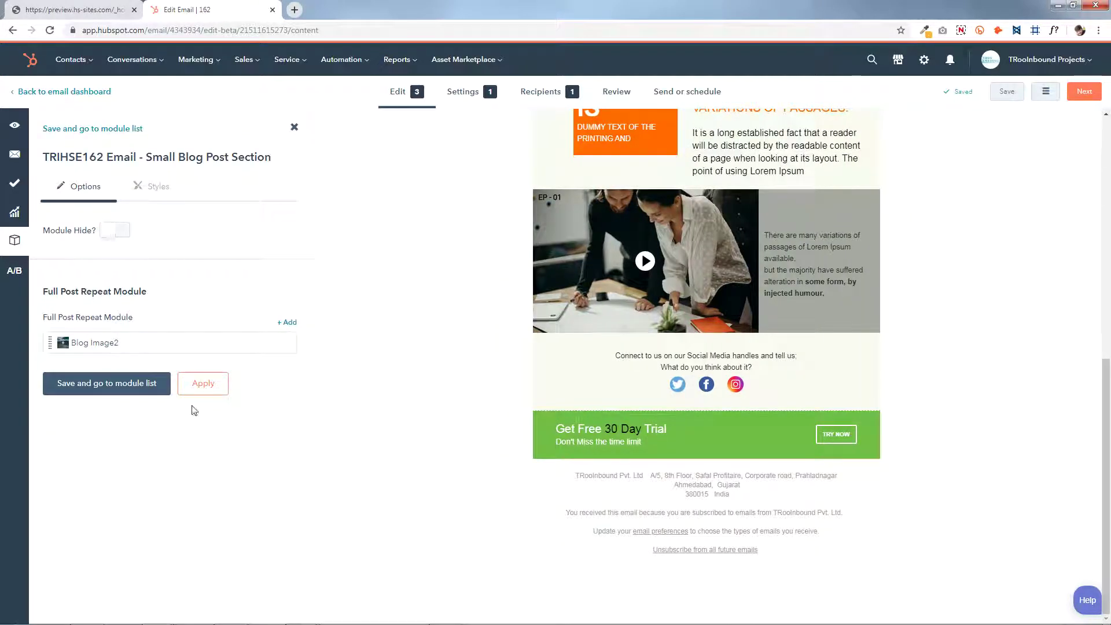
click(141, 386)
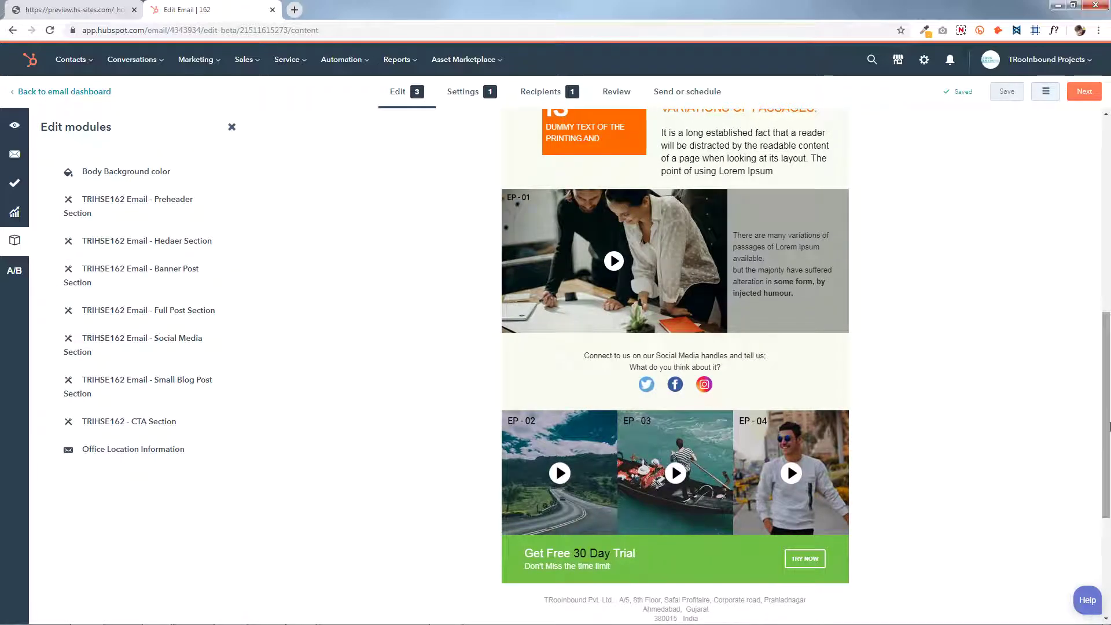
Step: Add a new item to the Full Post Repeat Module of the Small Blog Post Section and save the module
scroll(1109, 427, down, 1)
click(666, 413)
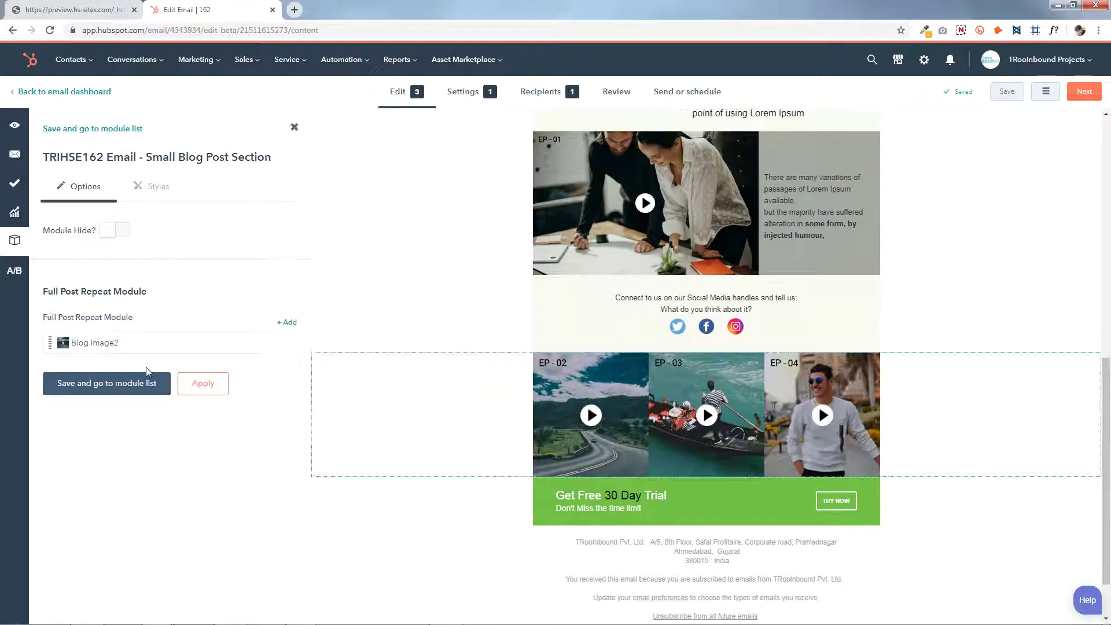
click(287, 323)
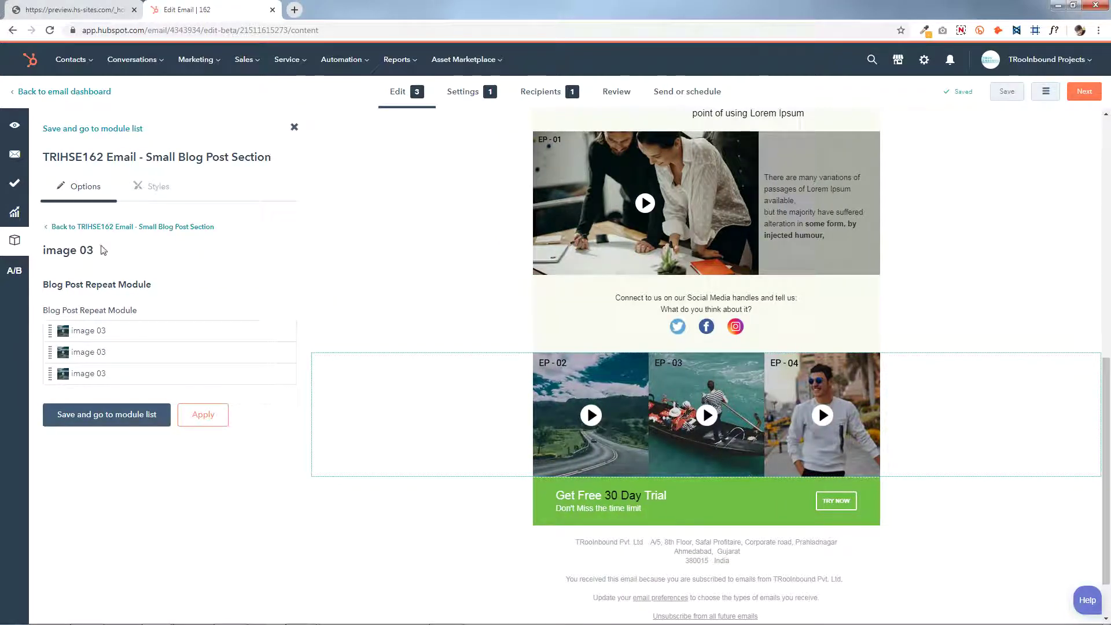
click(100, 229)
click(152, 405)
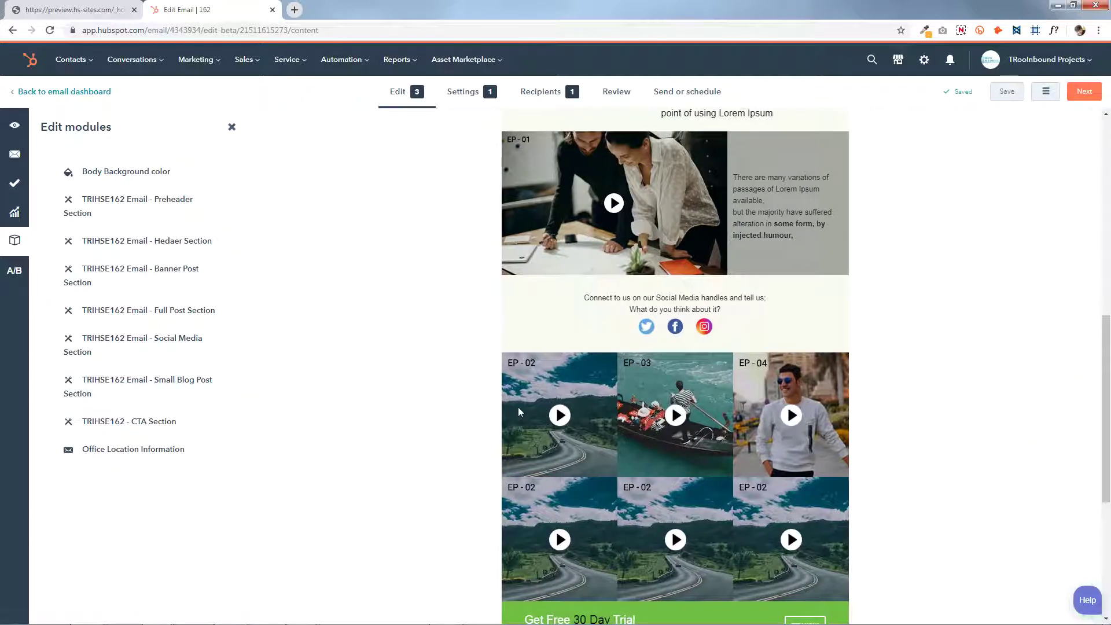
Step: Add a third row of posts to the Small Blog Post Section's Full Post Repeat Module and save it
scroll(535, 408, down, 3)
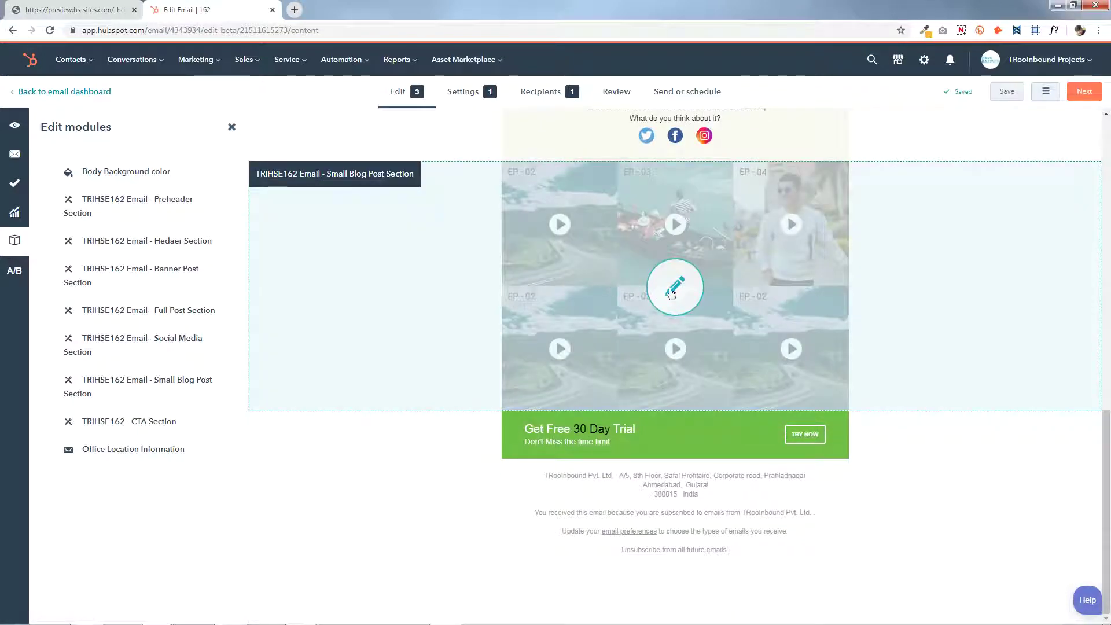
click(670, 292)
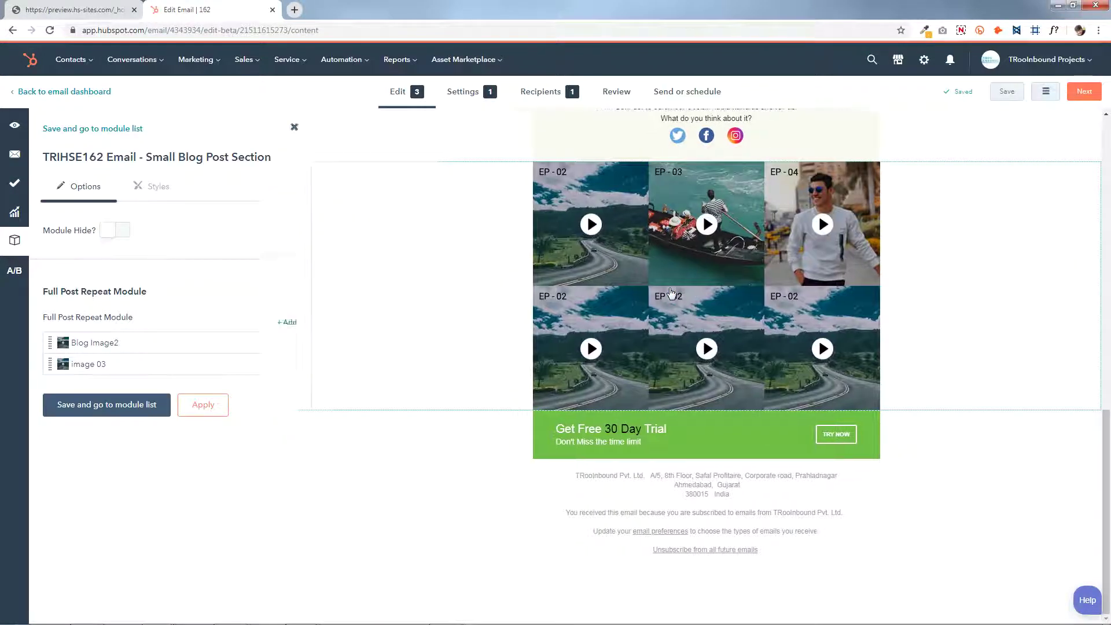
click(287, 322)
click(90, 231)
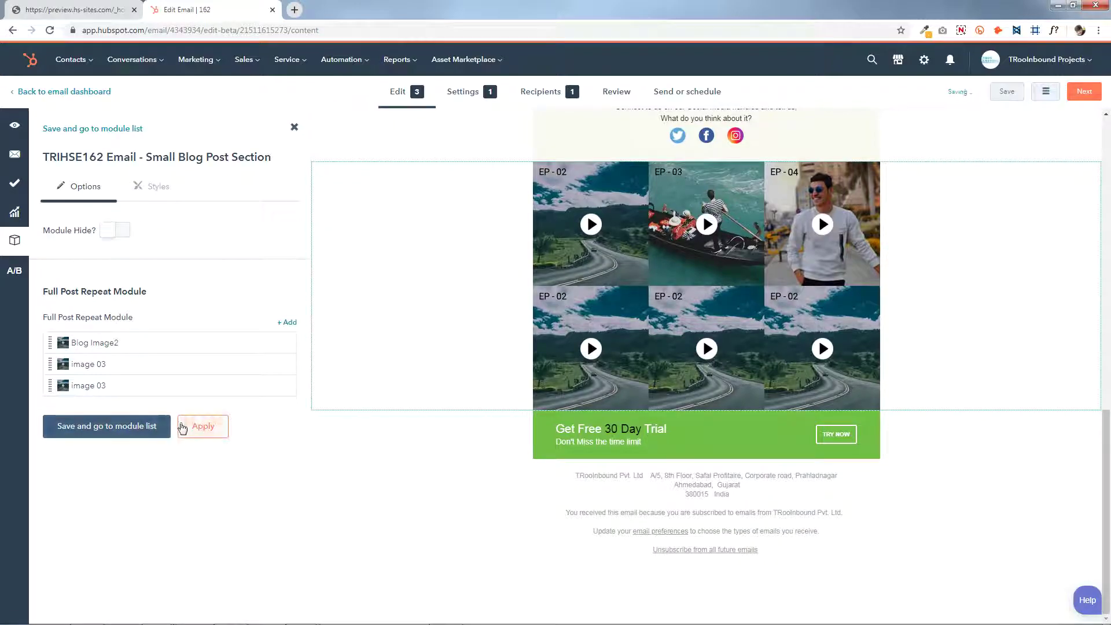
click(142, 427)
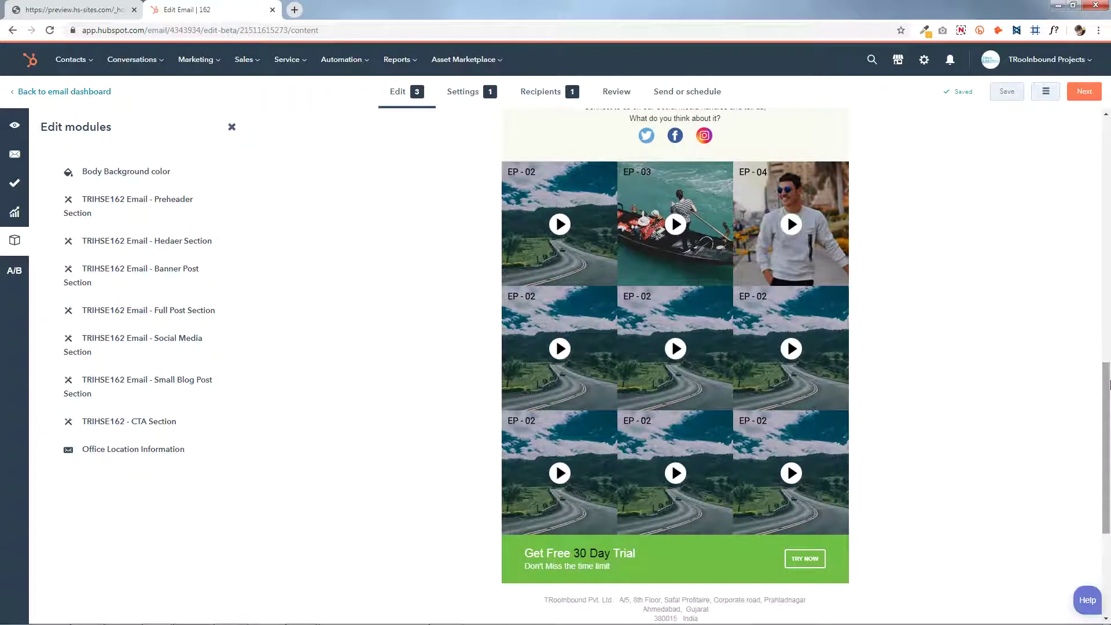
Step: Delete both added image 03 items from the Full Post Repeat Module and save the Small Blog Post Section
click(674, 323)
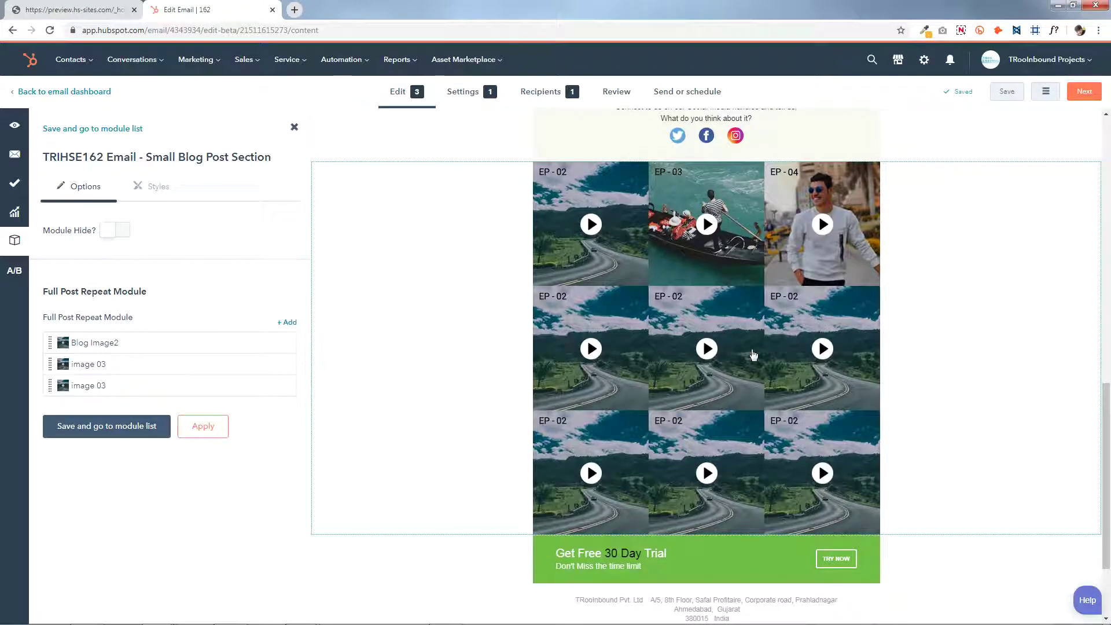
click(283, 386)
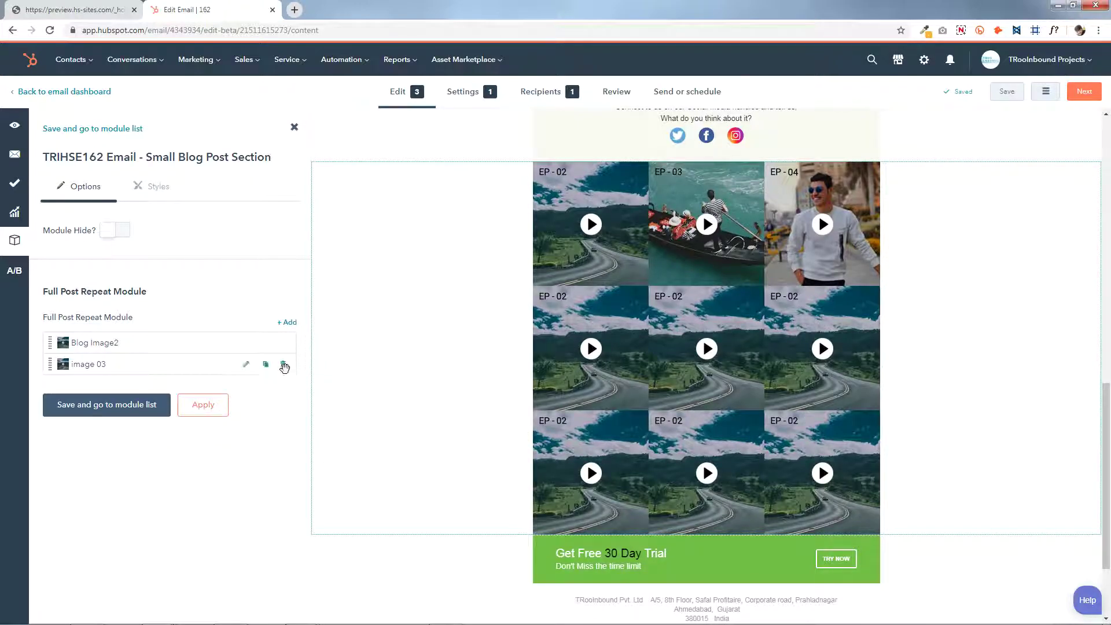
click(282, 364)
click(123, 384)
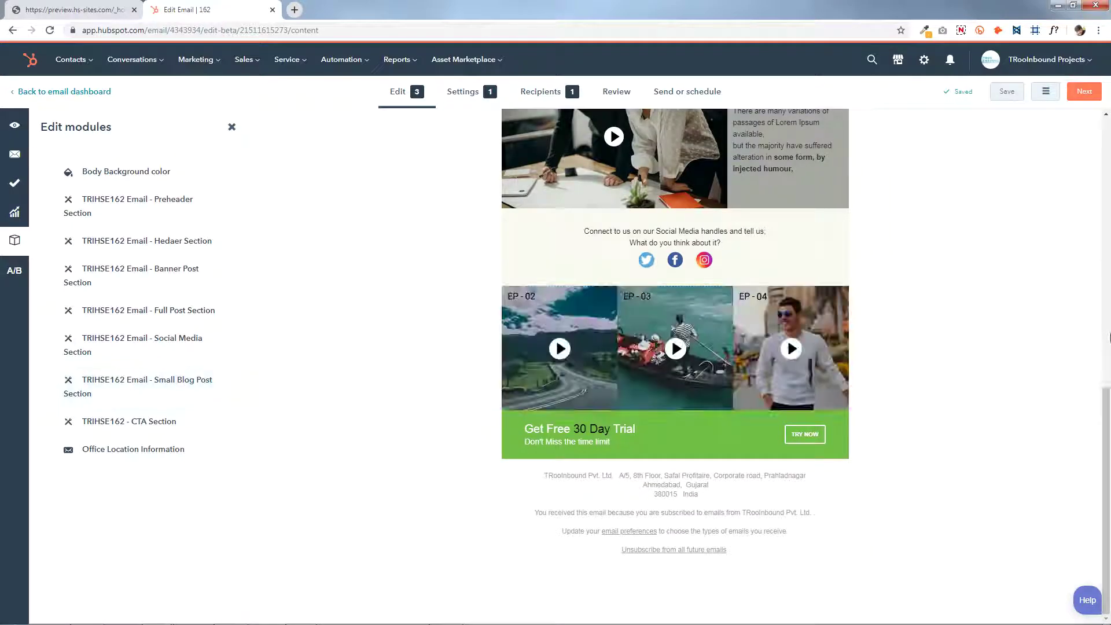
Step: Clone the Blog Image2 item in the Full Post Repeat Module and save the Small Blog Post Section
click(667, 346)
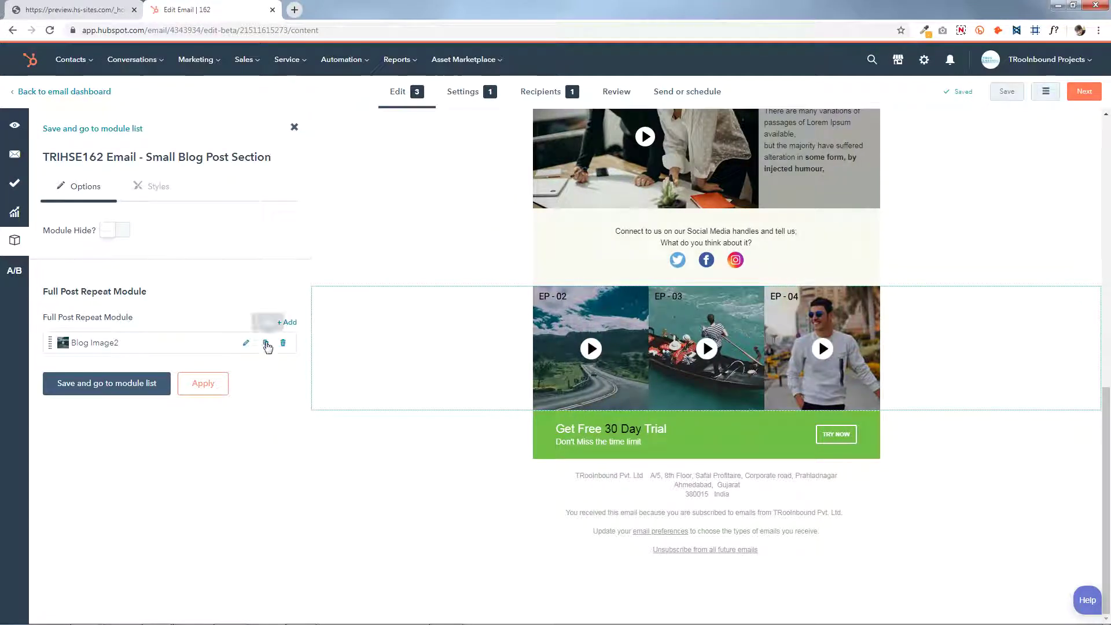
click(265, 343)
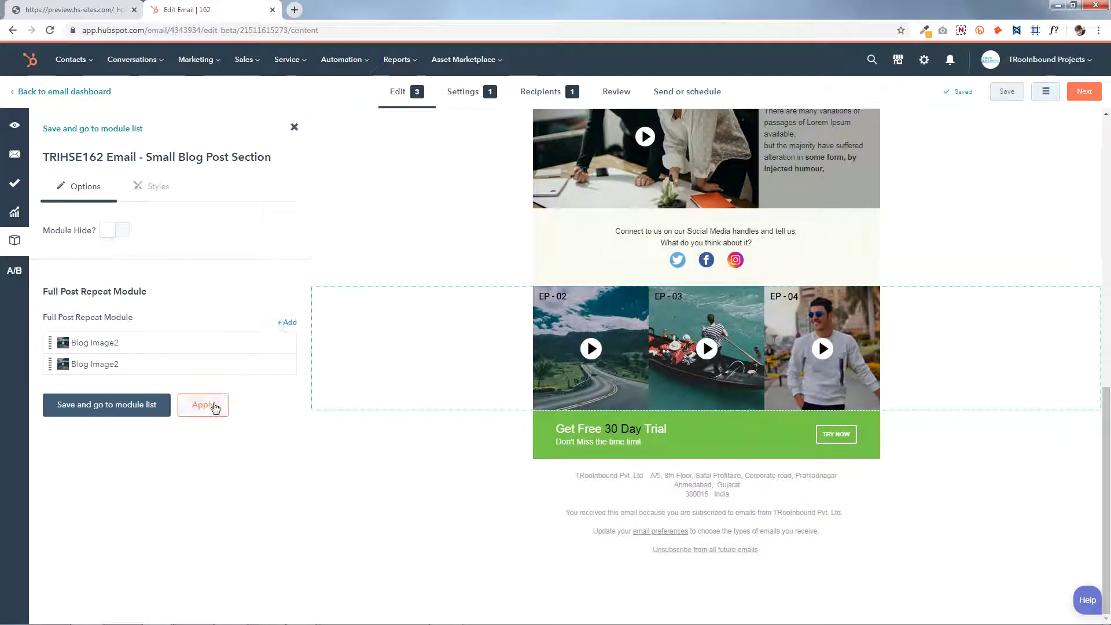
click(137, 408)
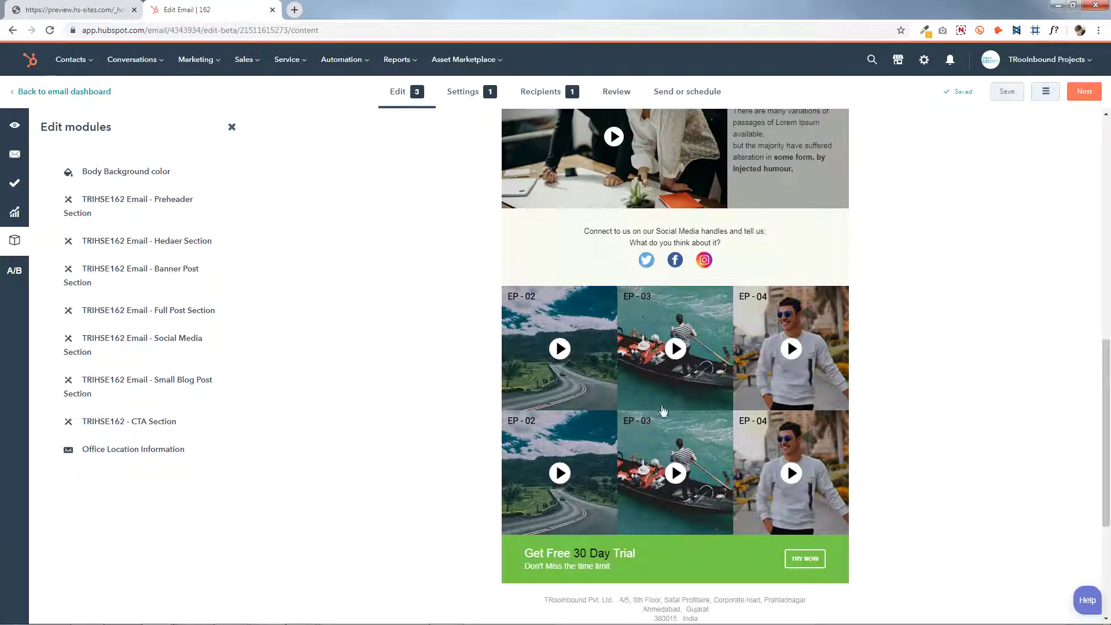
Step: Delete the cloned Blog Image2 item from the Full Post Repeat Module and save the Small Blog Post Section
click(664, 431)
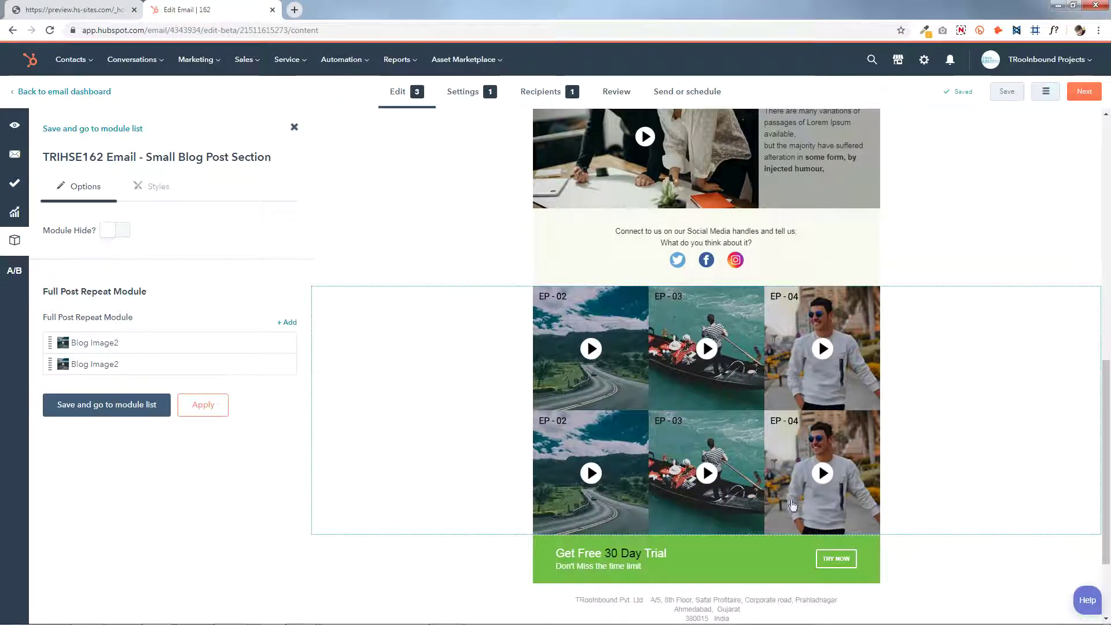
click(284, 365)
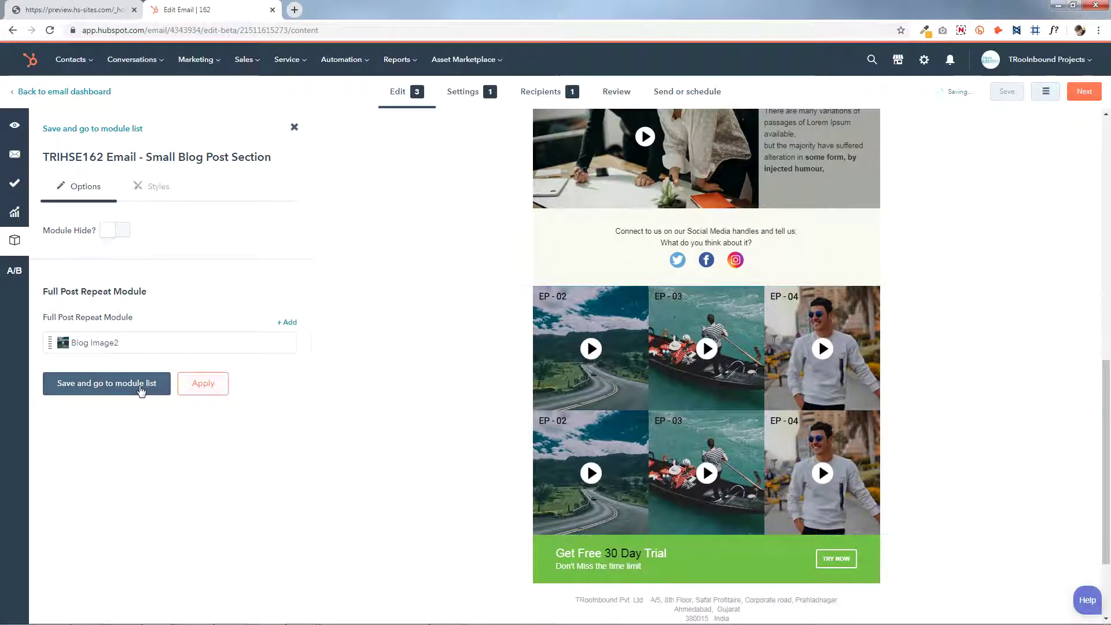
click(188, 389)
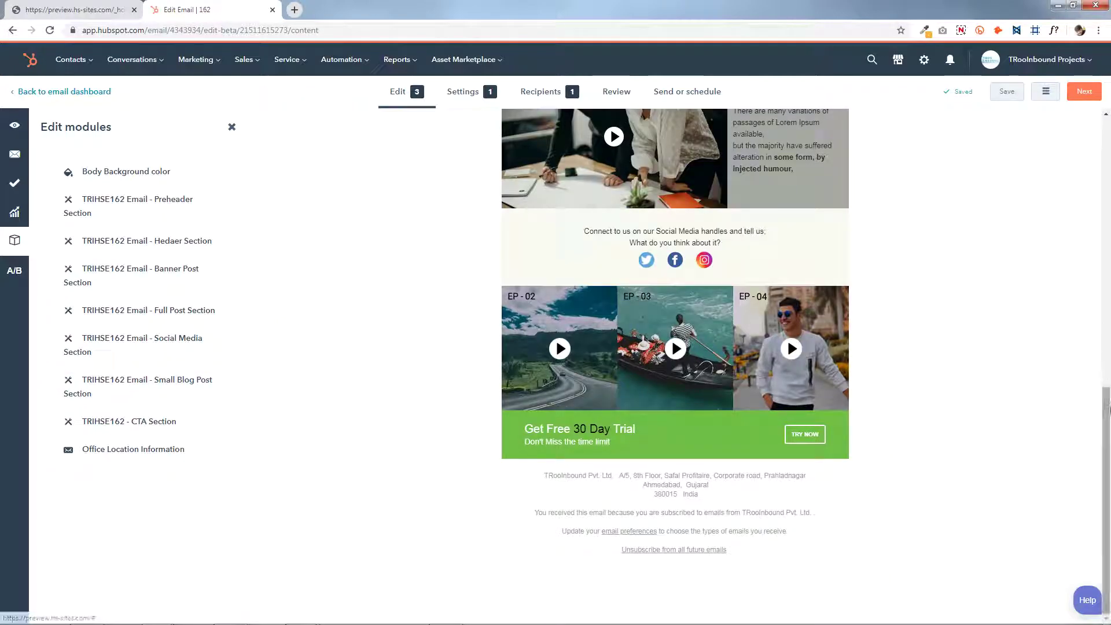
Step: Replace the image of the first small blog post, Blog Image2, with the green mountain road EP - 02 picture and save the module
click(680, 353)
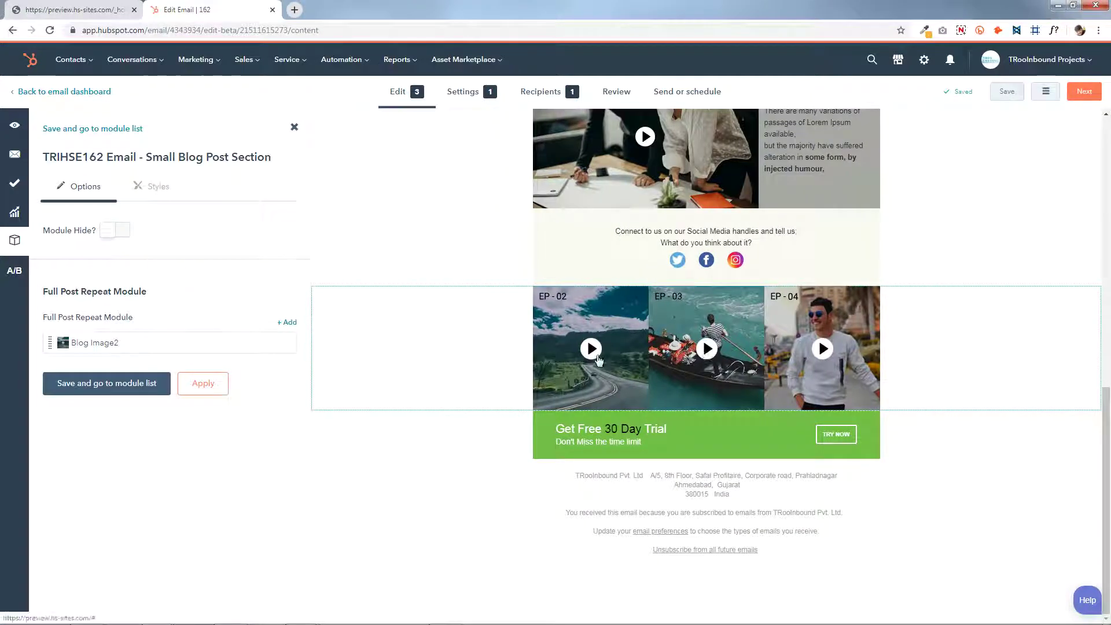
mouse_move(265, 338)
click(247, 344)
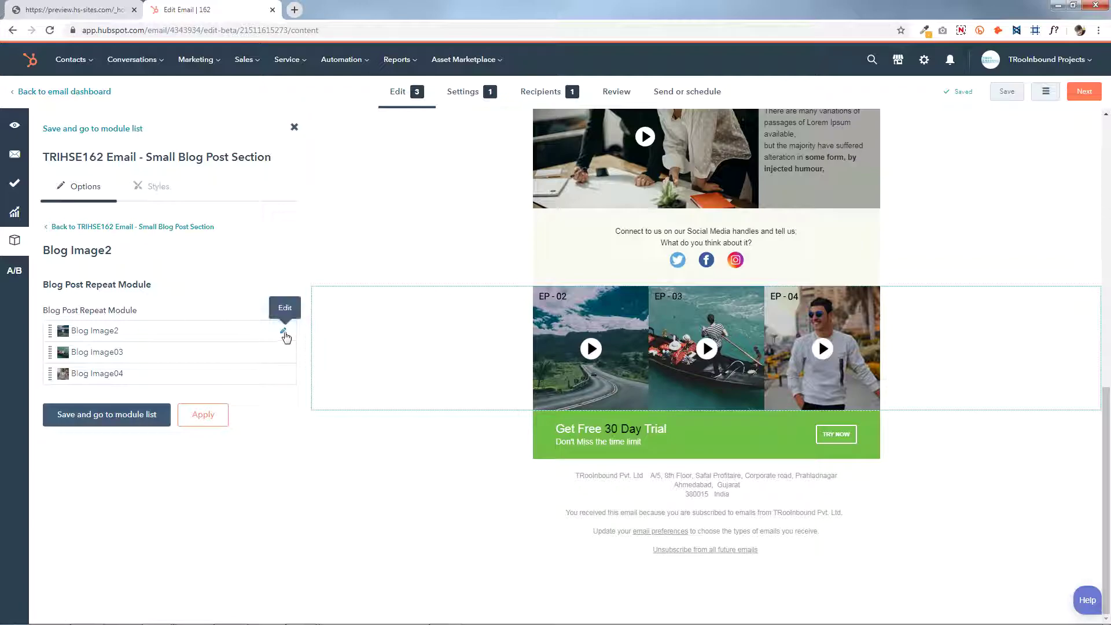
click(283, 330)
click(83, 299)
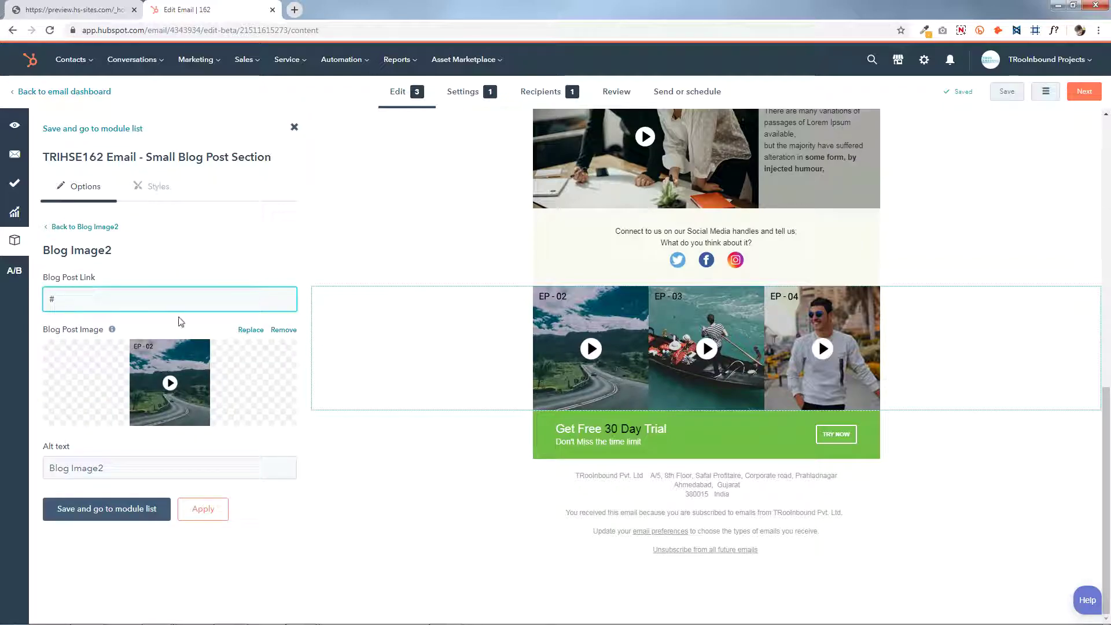
mouse_move(111, 327)
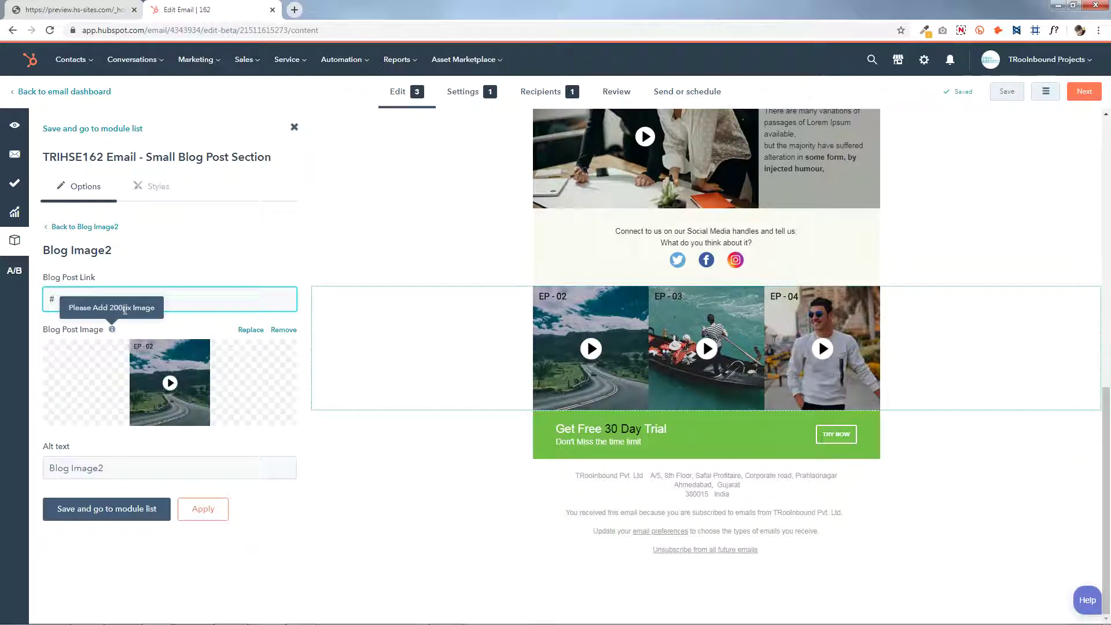
click(162, 375)
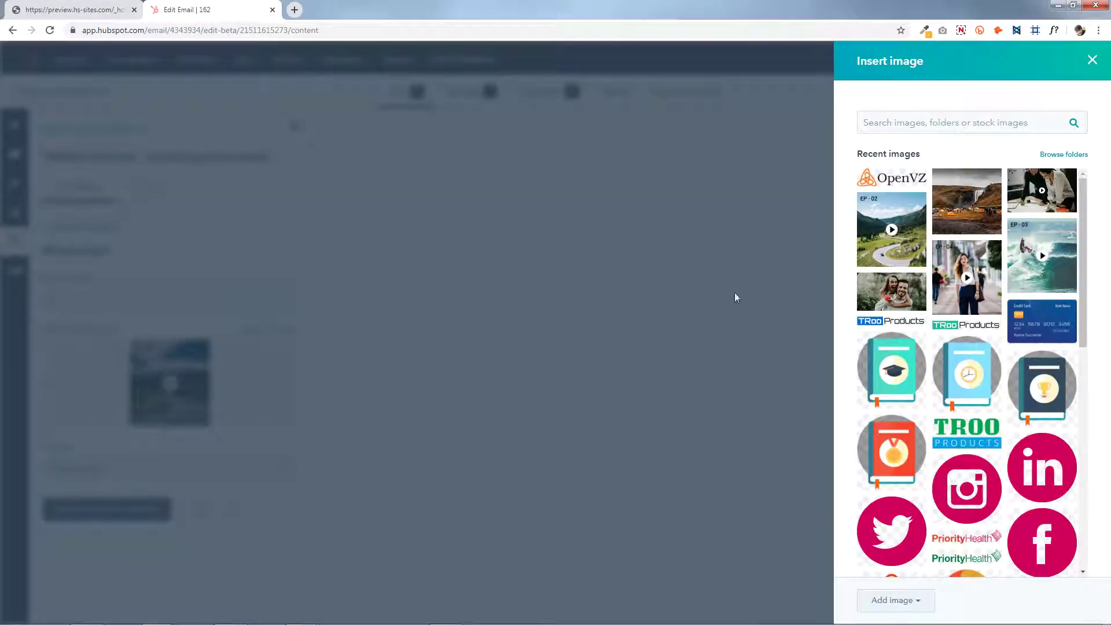
click(906, 214)
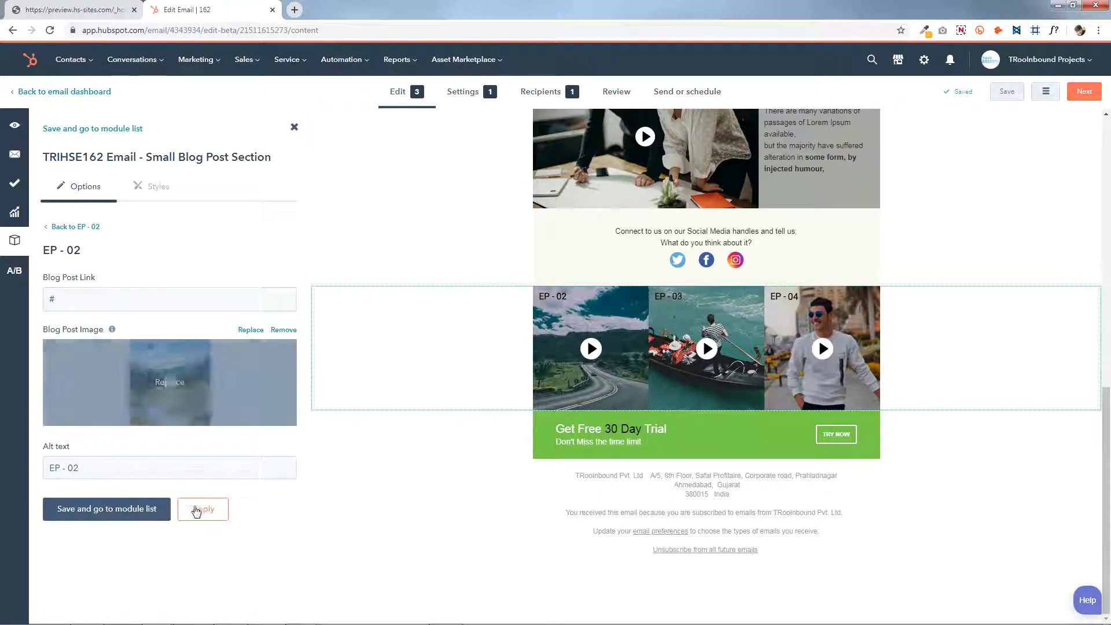
click(148, 509)
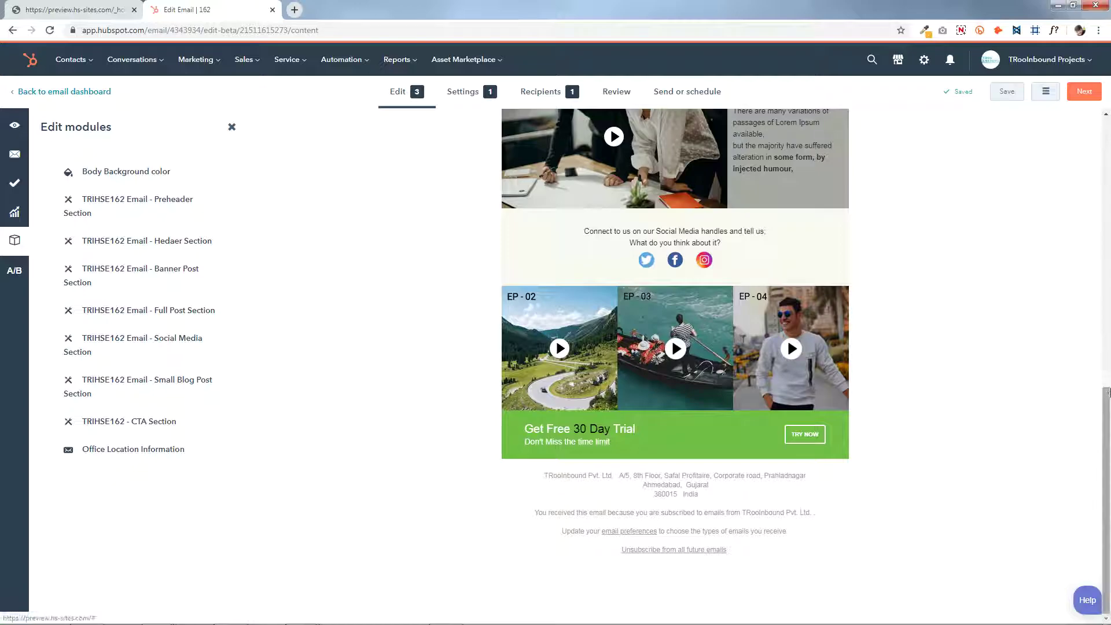
Step: Replace the image of the second small blog post, Blog Image03, with the surfer EP - 03 picture and save the module
click(730, 383)
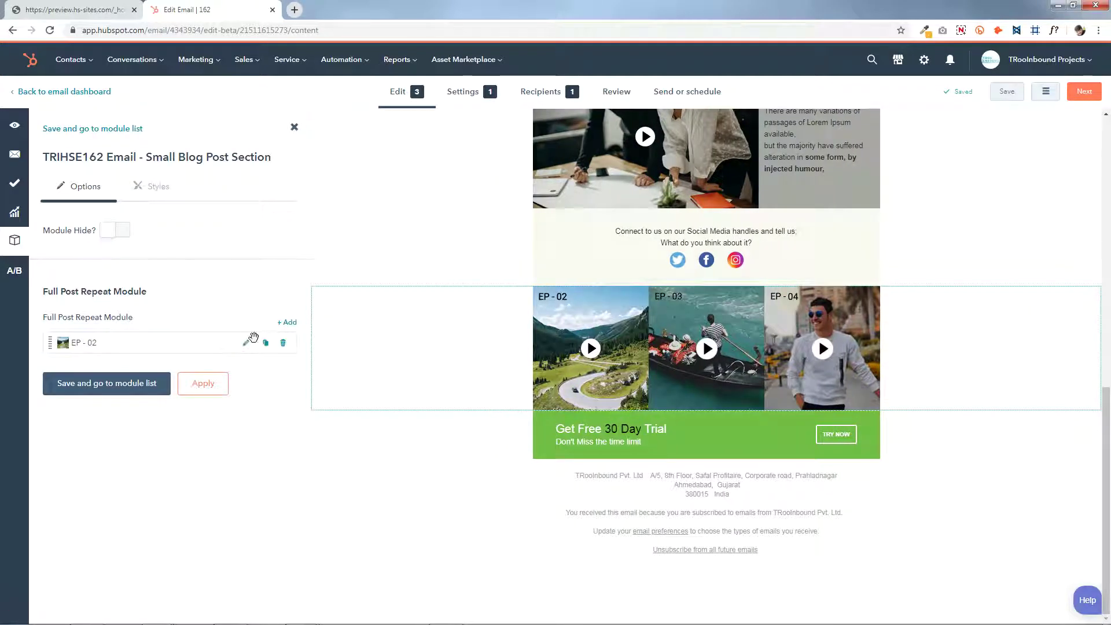
click(243, 344)
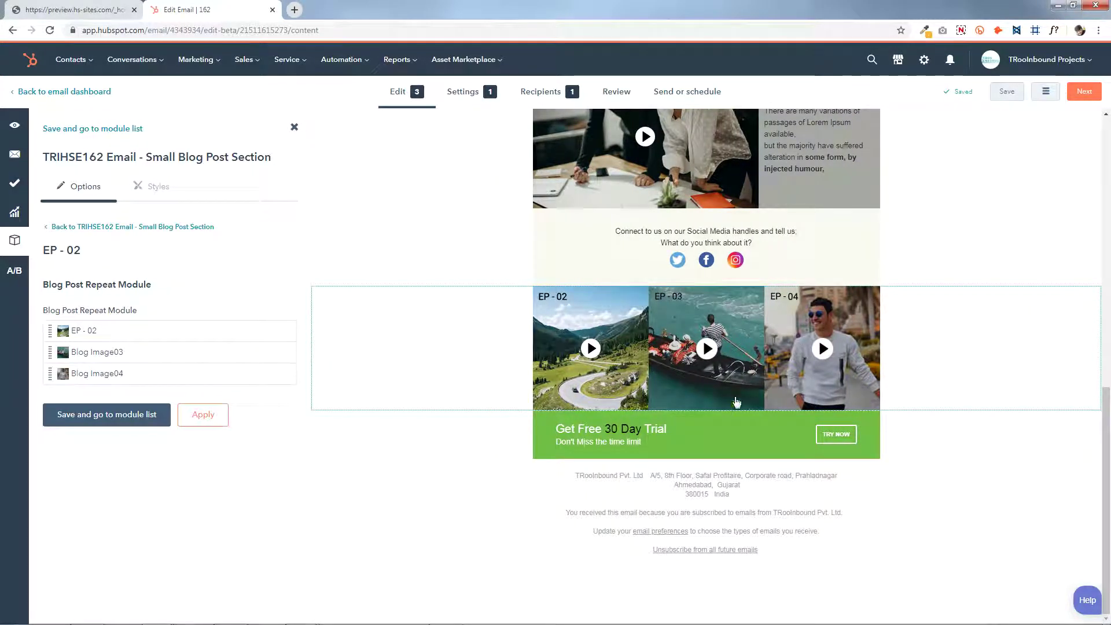
click(287, 354)
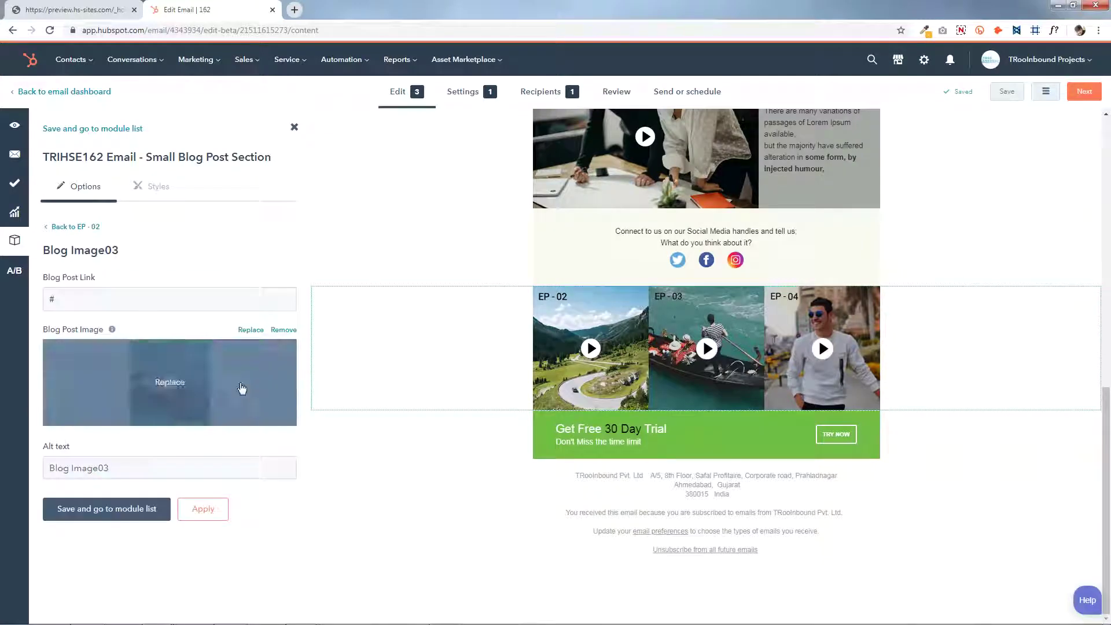
click(127, 295)
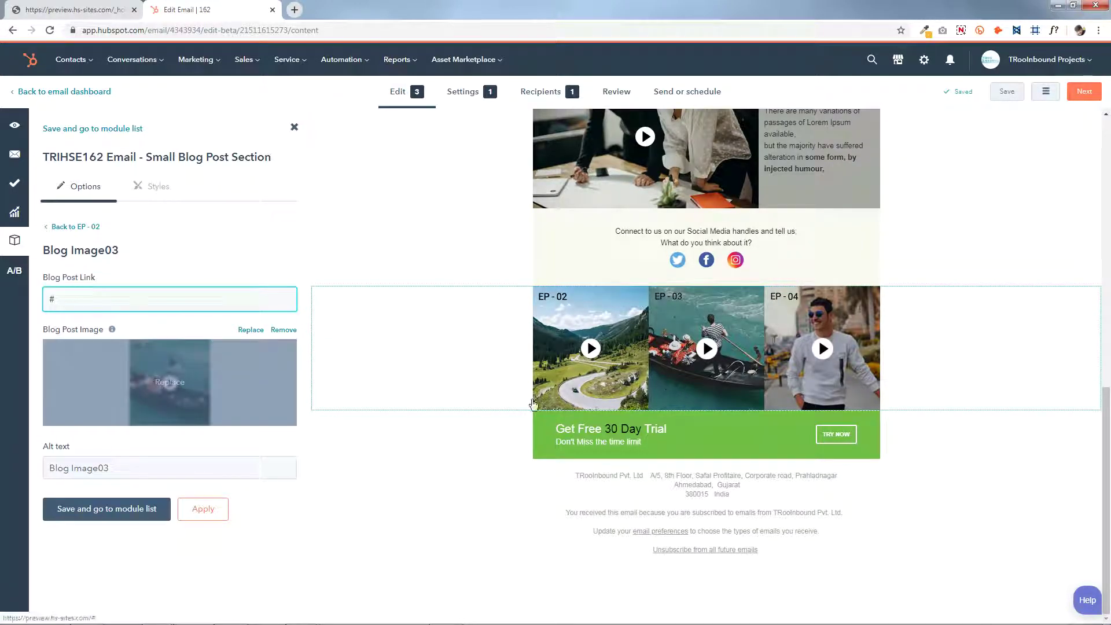
click(181, 391)
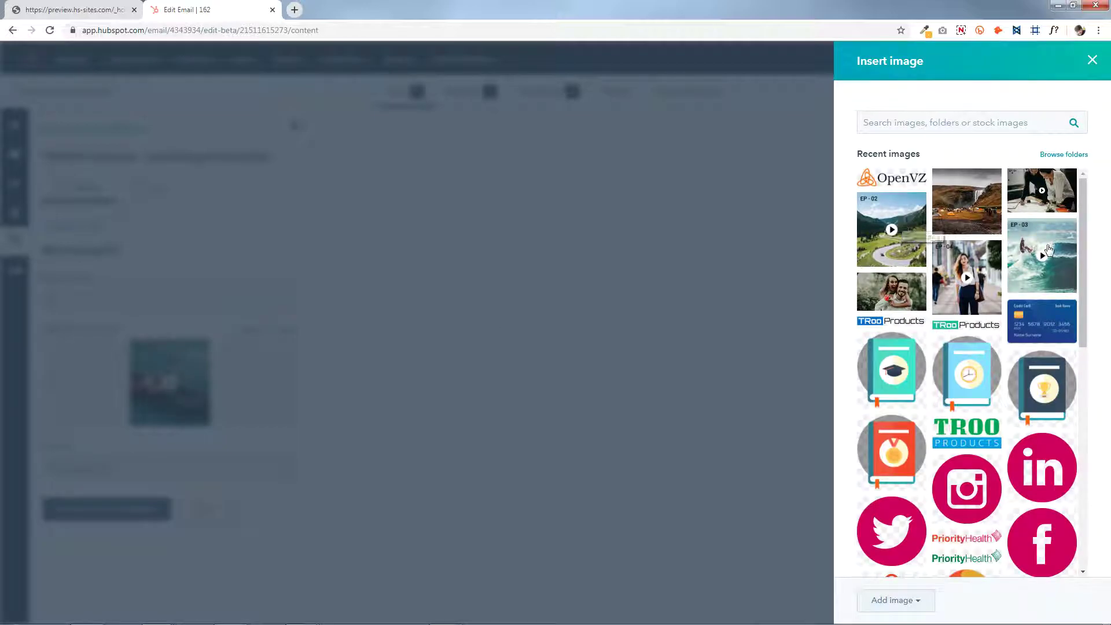
click(1054, 250)
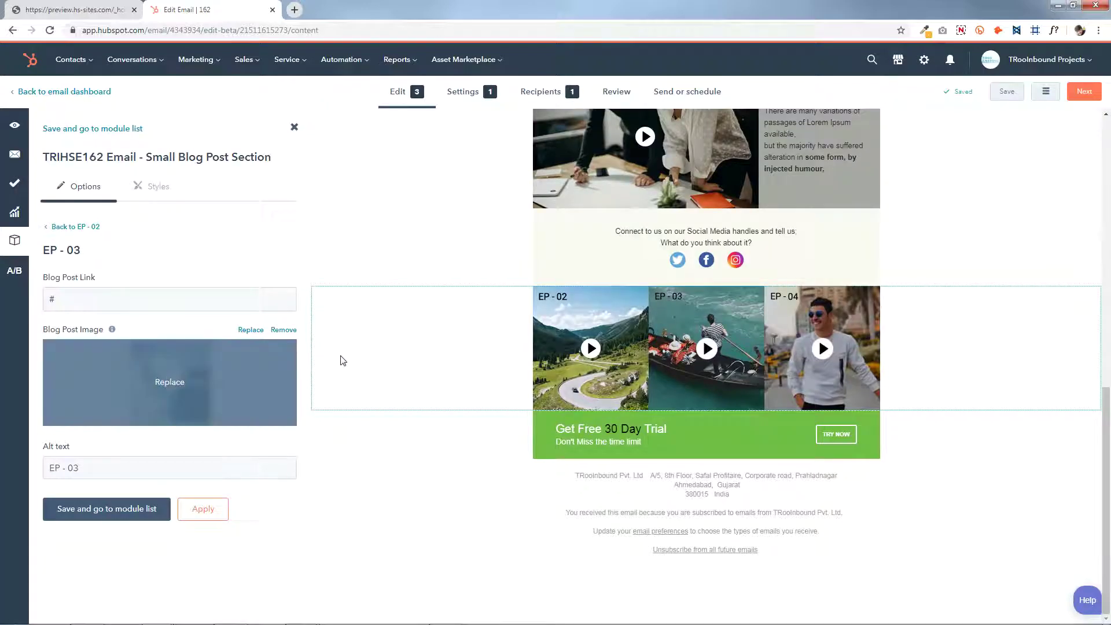
click(130, 512)
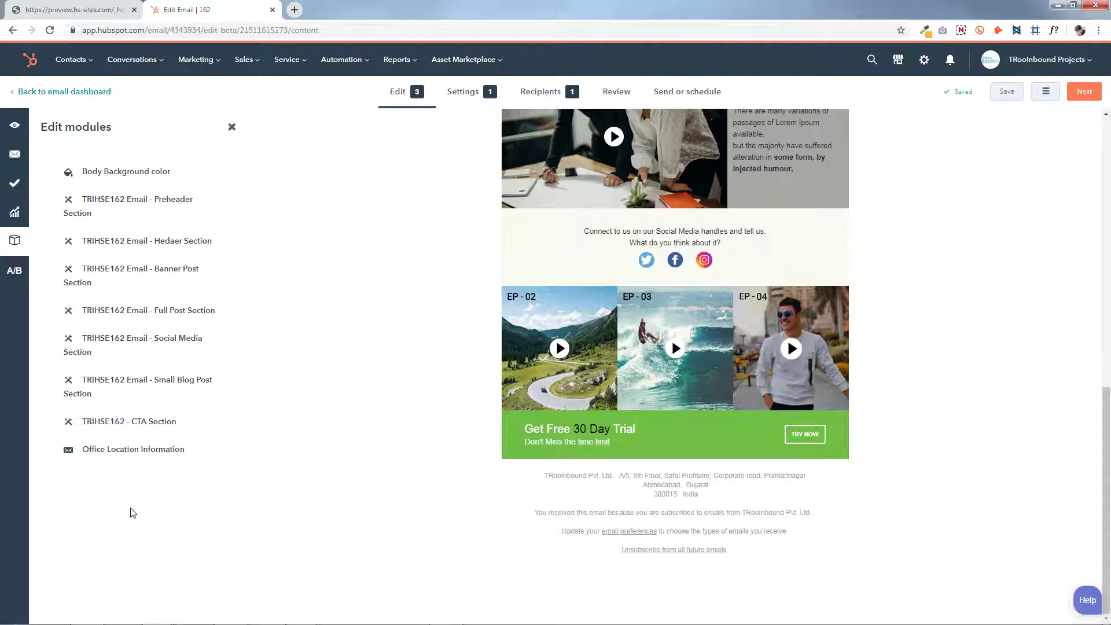
Step: Replace the image of the third small blog post, Blog Image04, with the EP - 04 picture of the woman and save the module
click(679, 369)
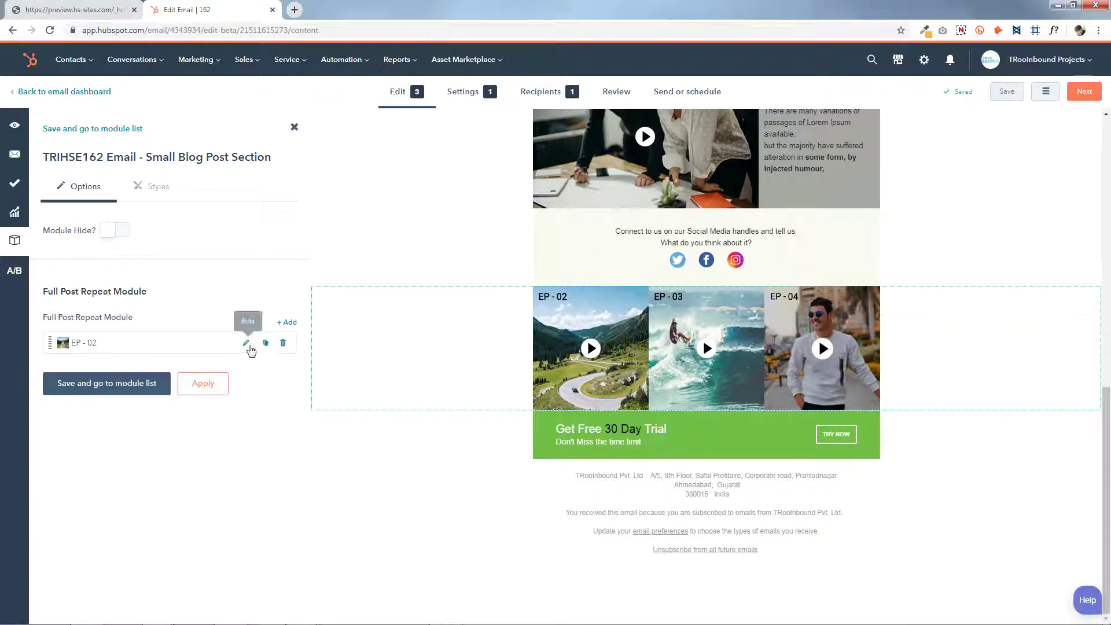
click(248, 343)
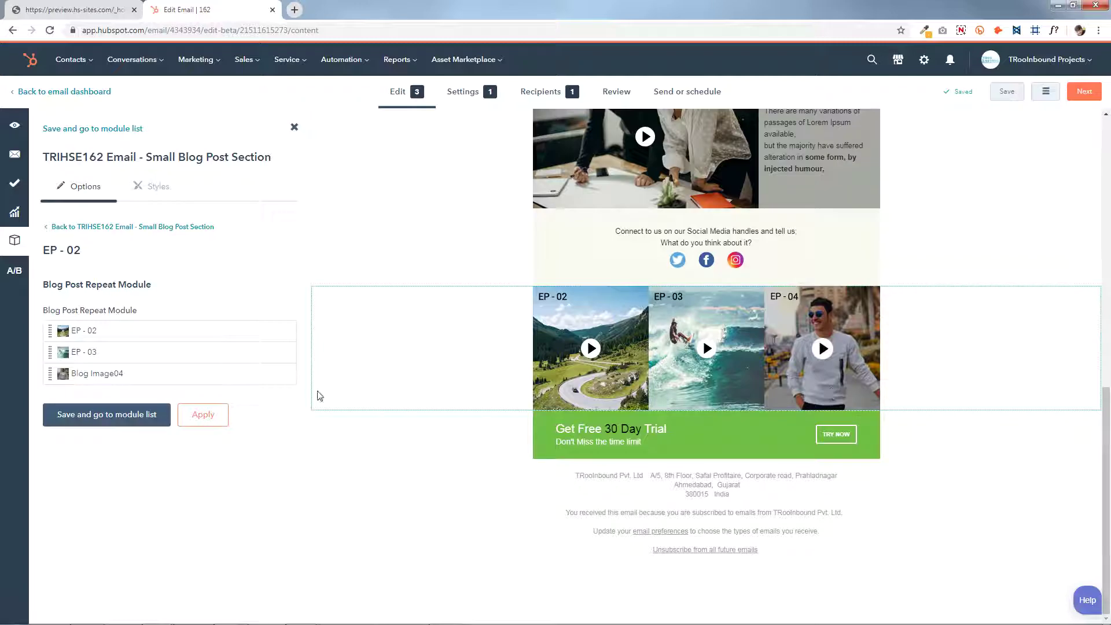
click(280, 375)
click(172, 302)
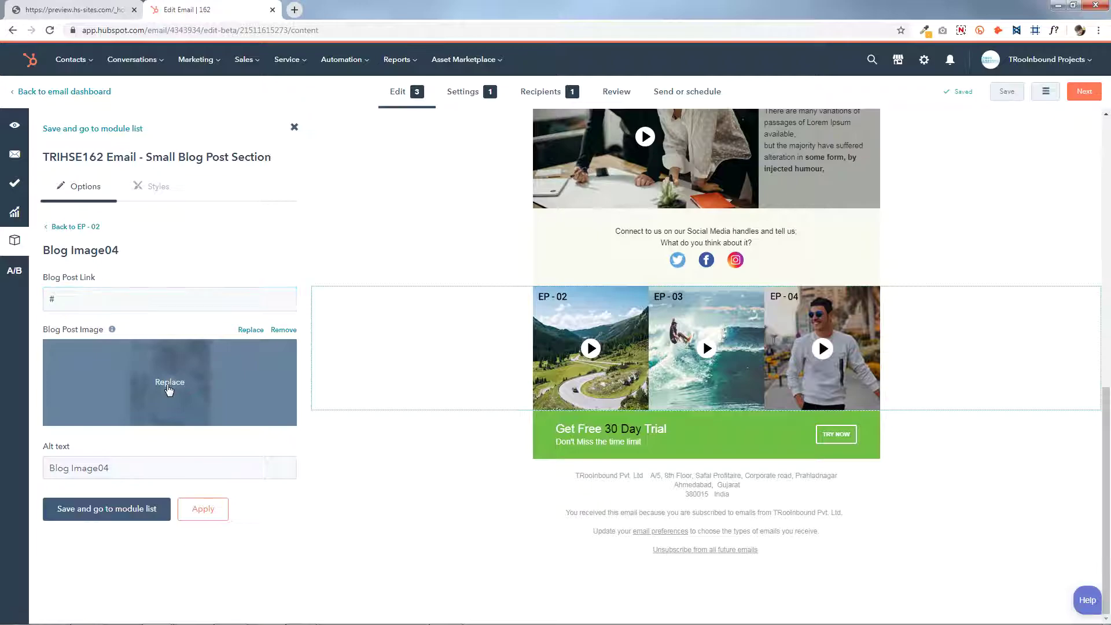
click(168, 387)
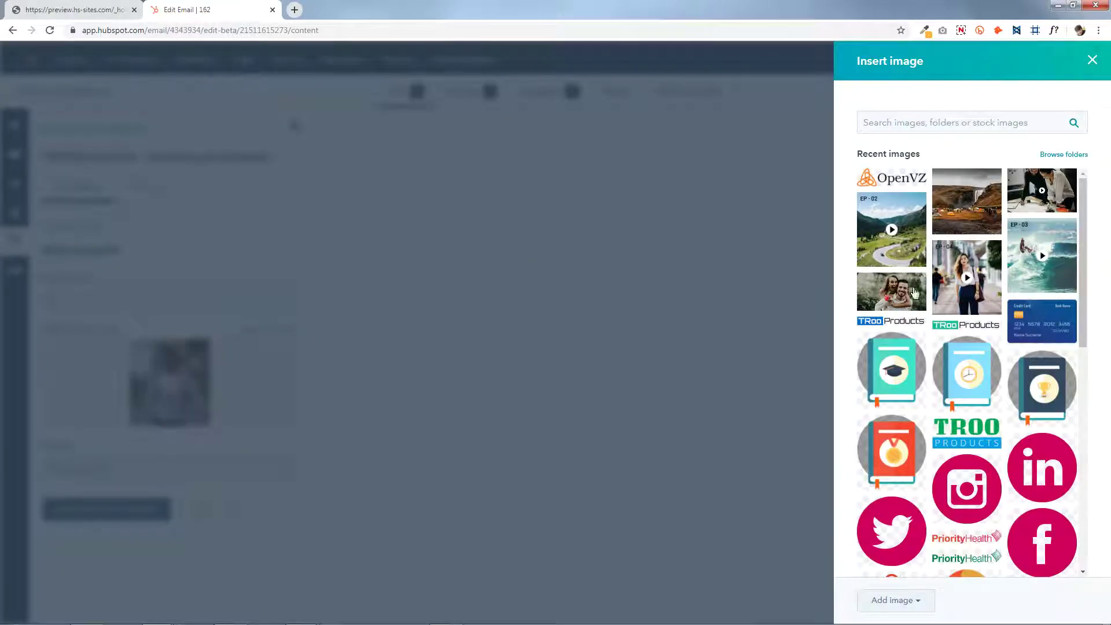
click(977, 277)
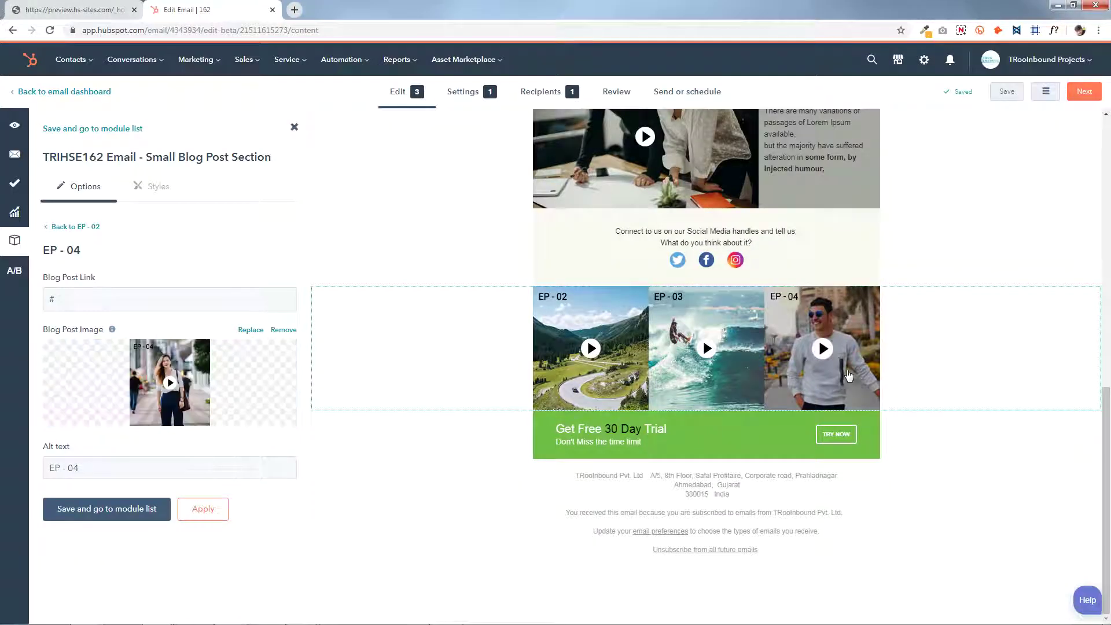
click(206, 509)
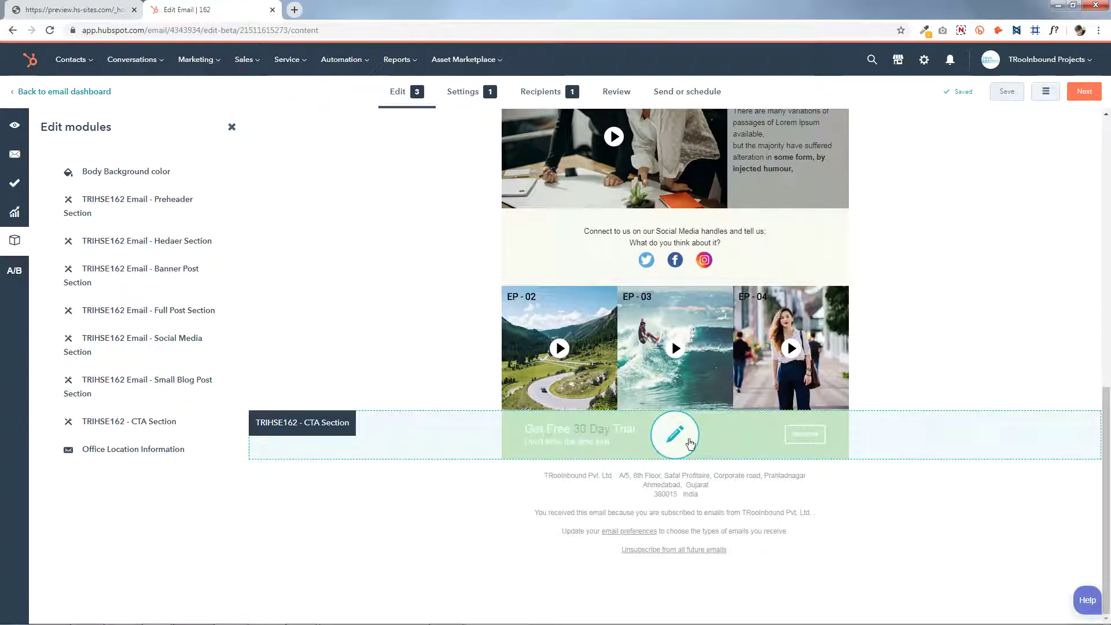
Step: Hide the CTA Section module and save it
click(688, 433)
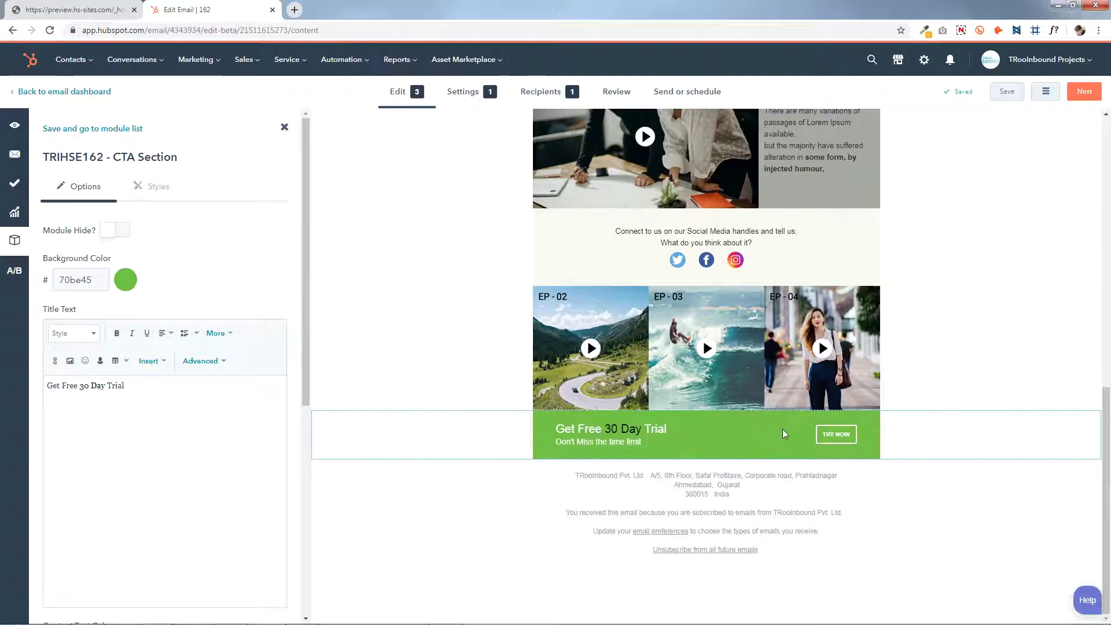
scroll(181, 339, down, 7)
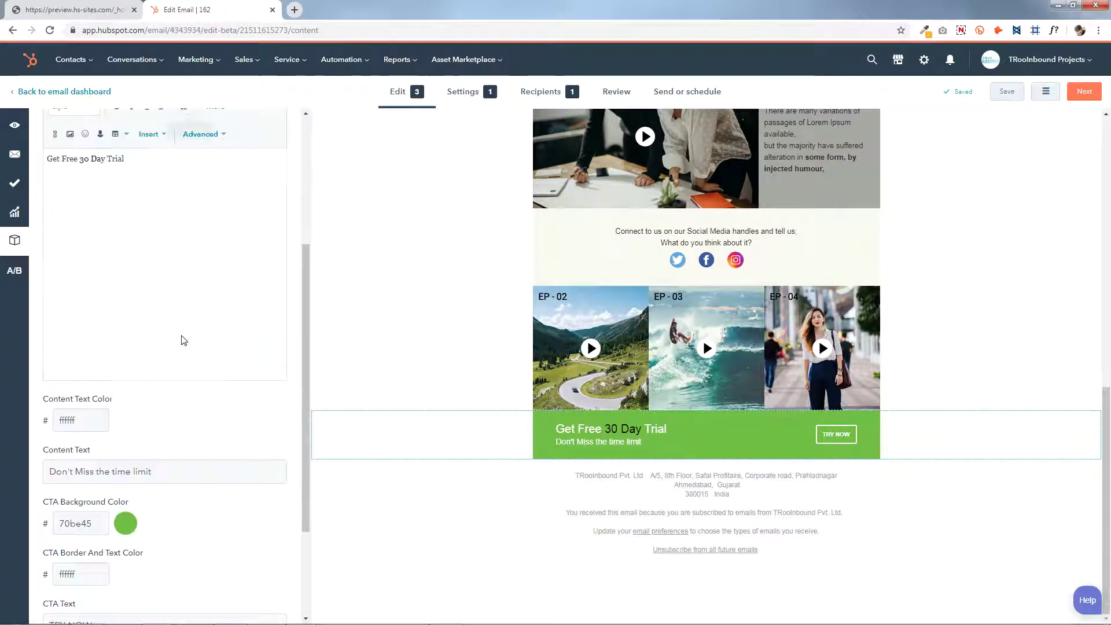
click(154, 573)
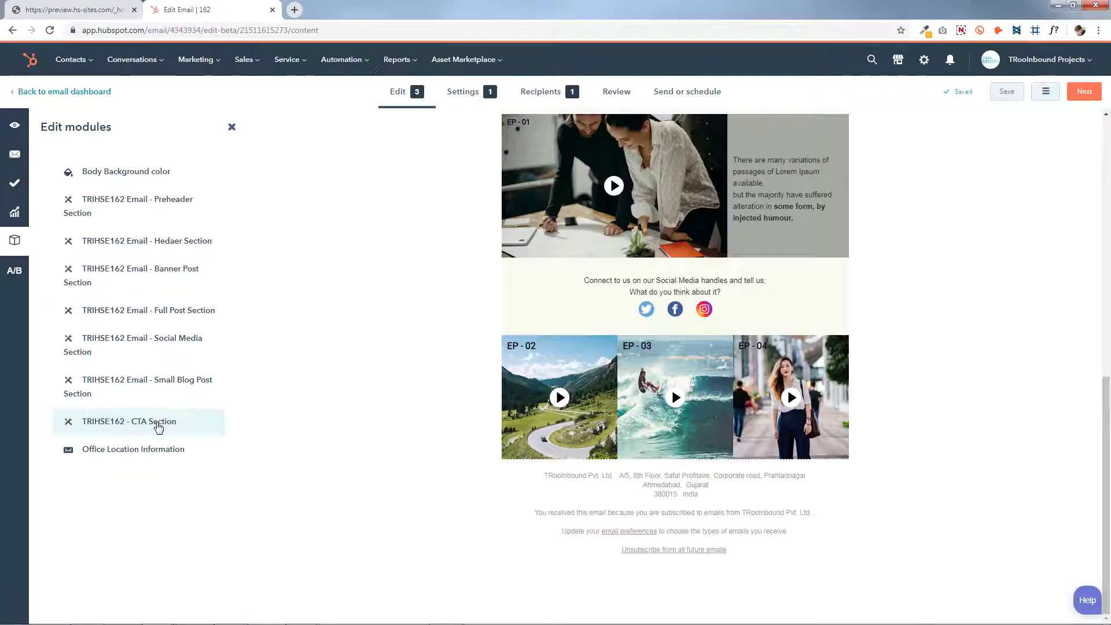
Step: Turn off hiding for the CTA Section module and save it
click(155, 427)
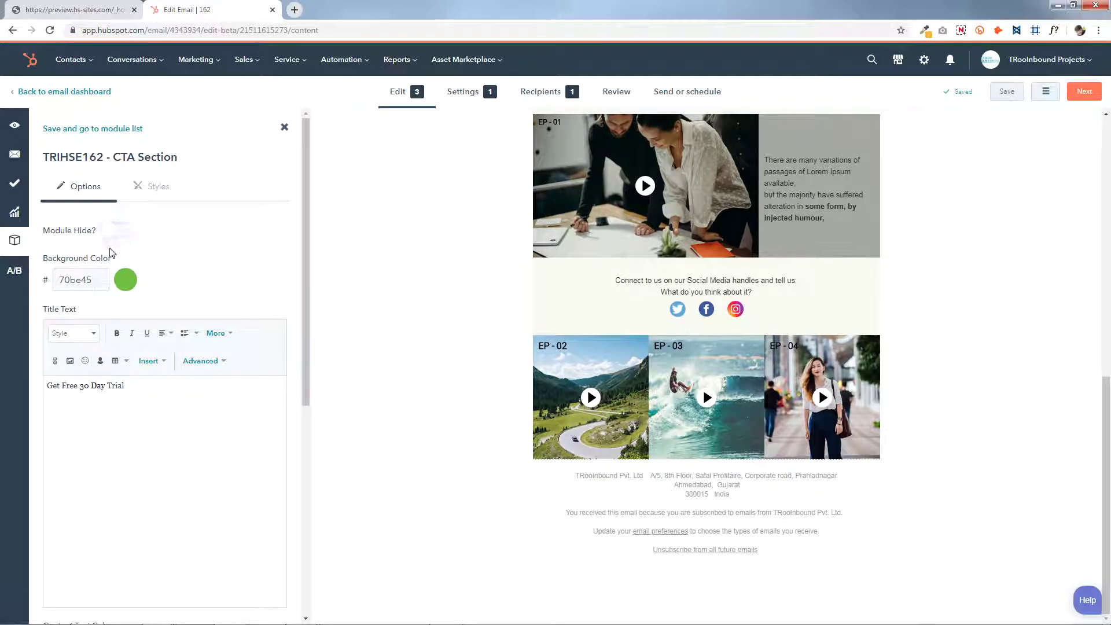
scroll(148, 440, down, 10)
click(152, 576)
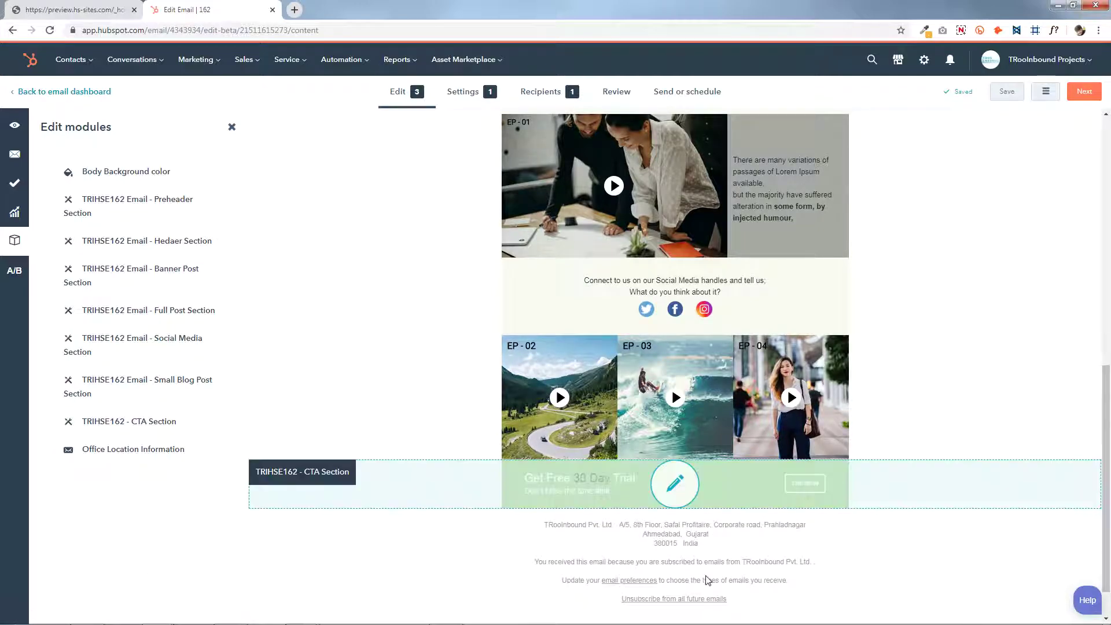
Step: Set the CTA Section's background color to FF6900, copied from the E - 162.txt notes in Notepad
click(675, 485)
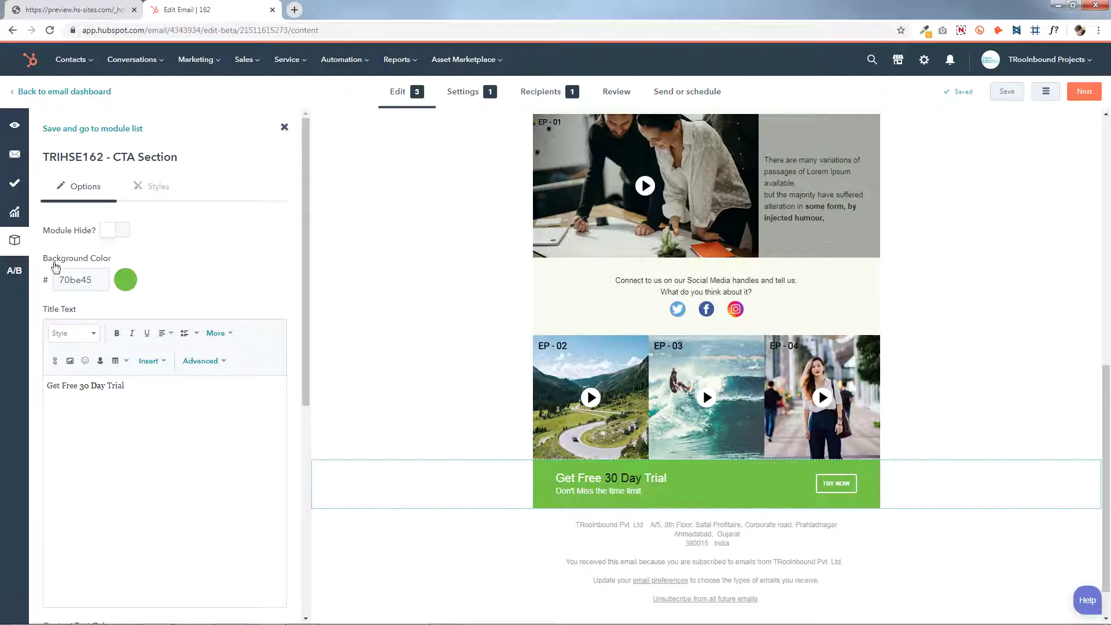
double_click(99, 282)
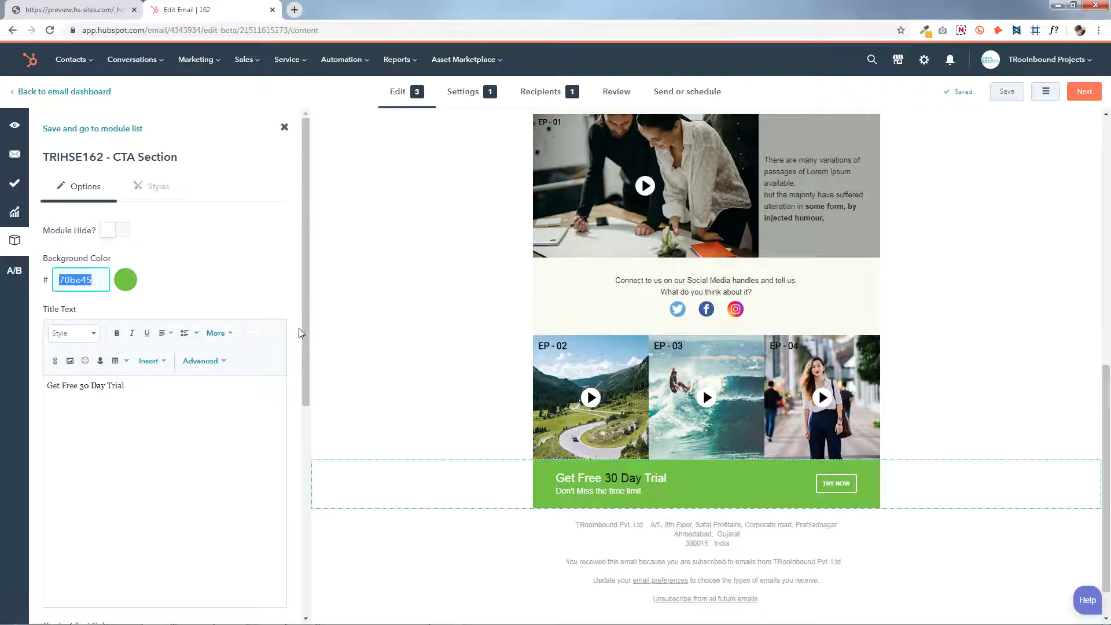
click(439, 614)
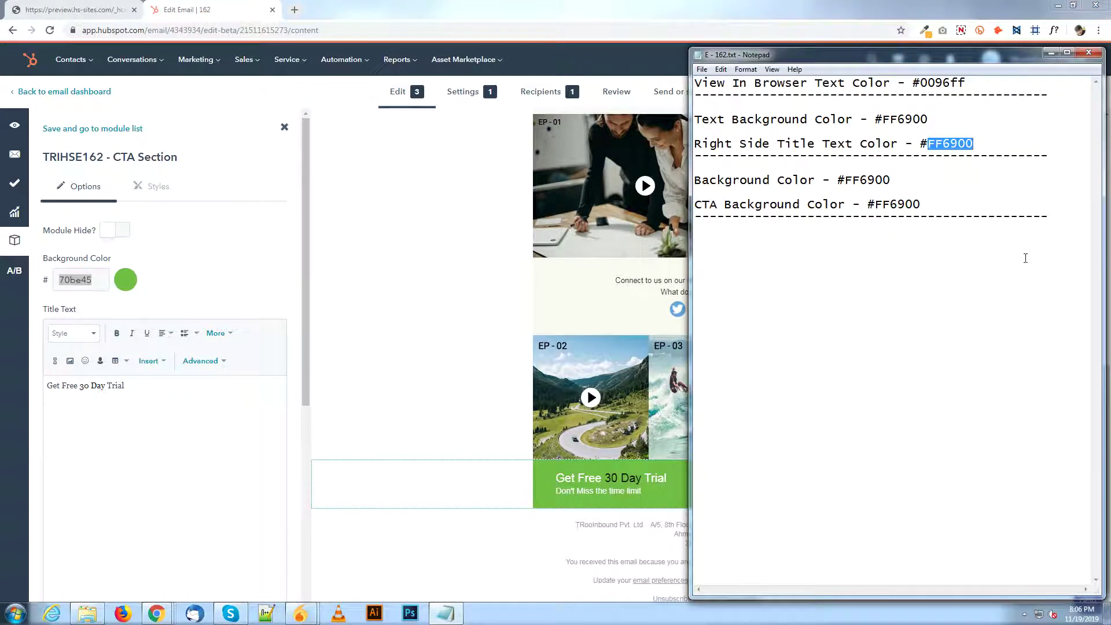
drag(845, 180, 896, 180)
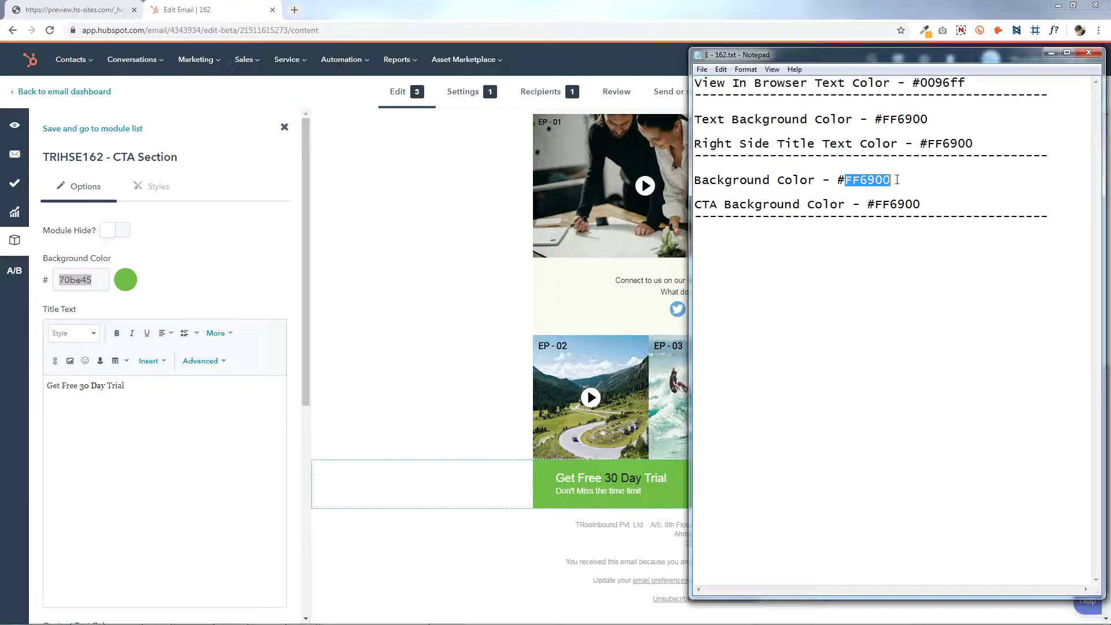
right_click(884, 180)
click(907, 216)
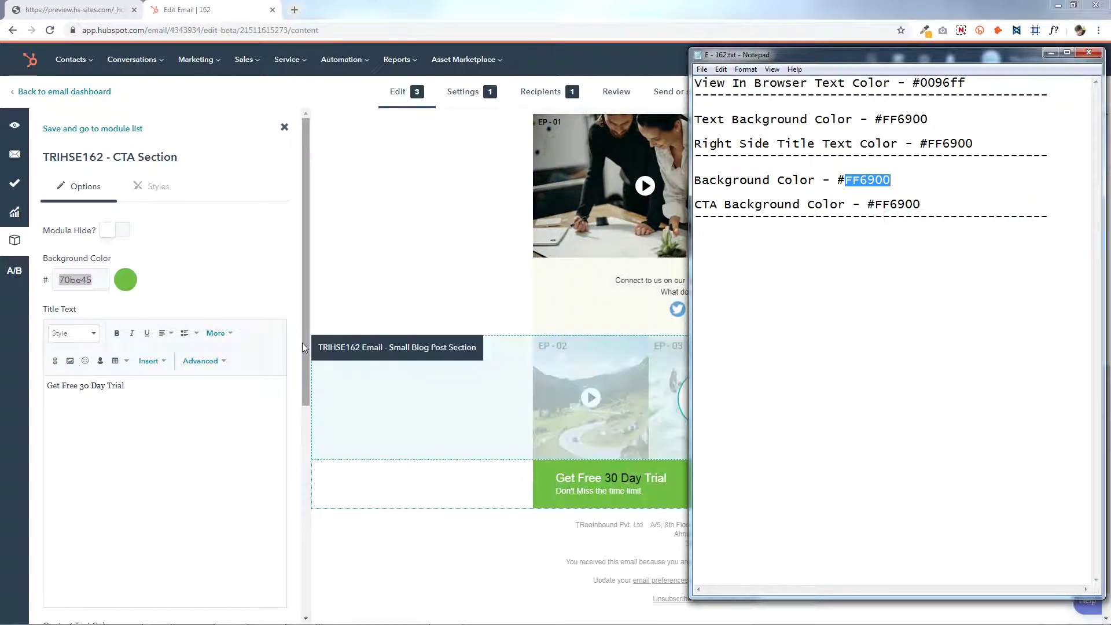
right_click(86, 280)
click(112, 314)
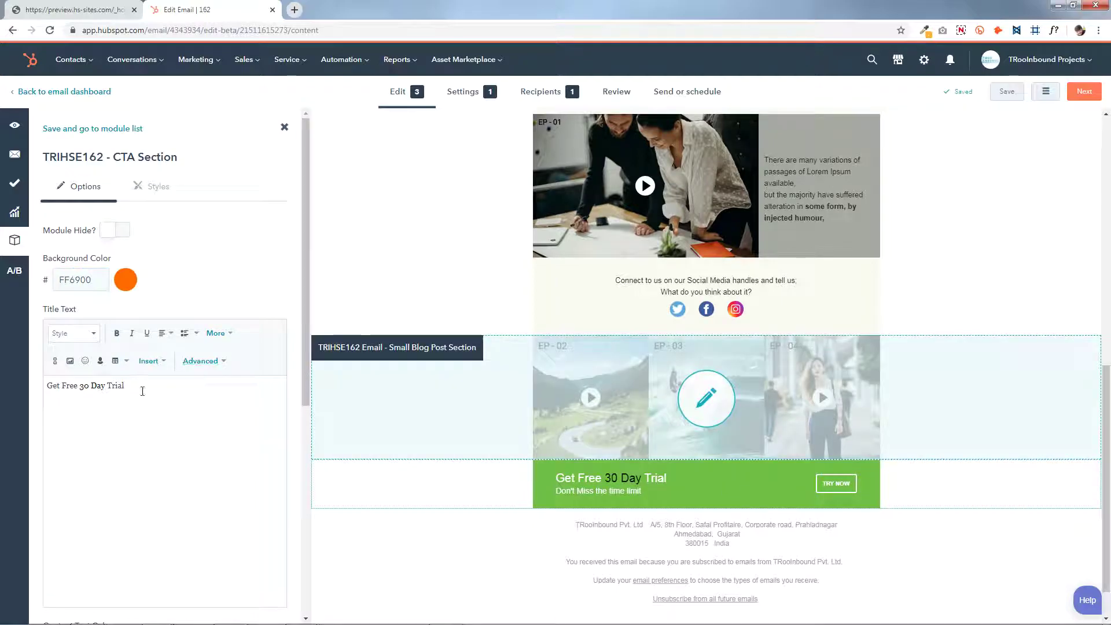
Step: Examine the title text, content text color and content text settings of the CTA Section
drag(142, 387, 28, 389)
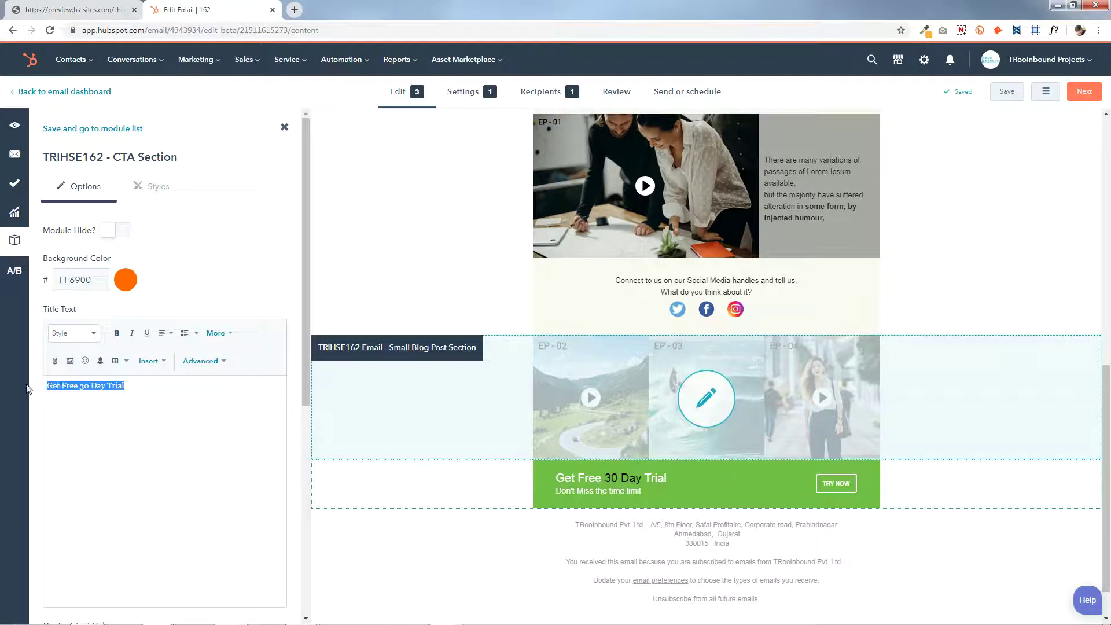
click(131, 400)
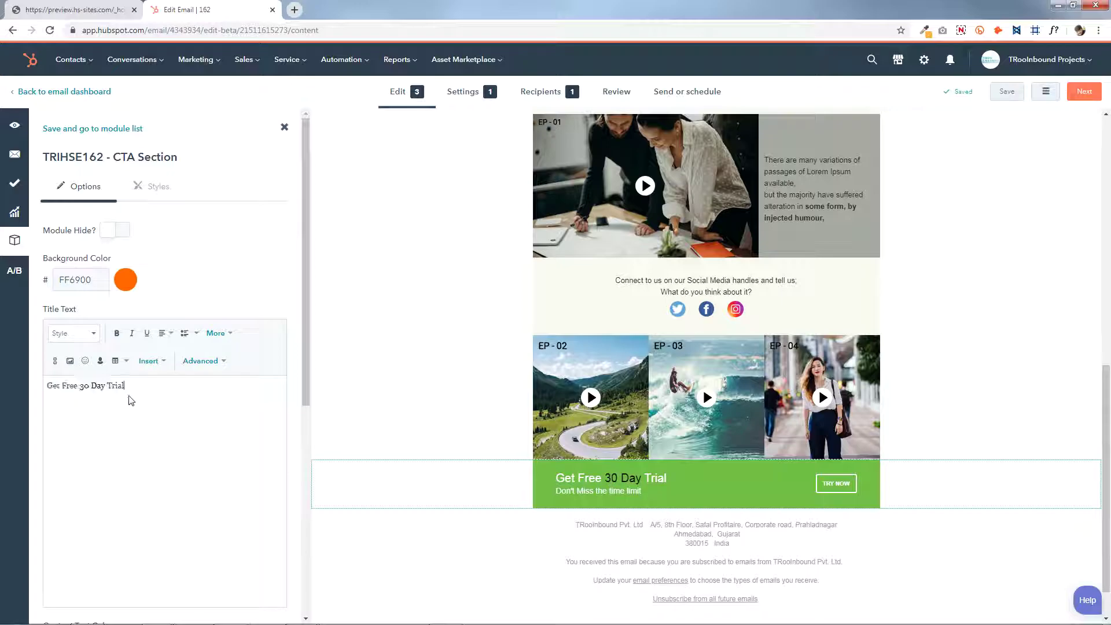
scroll(174, 409, down, 3)
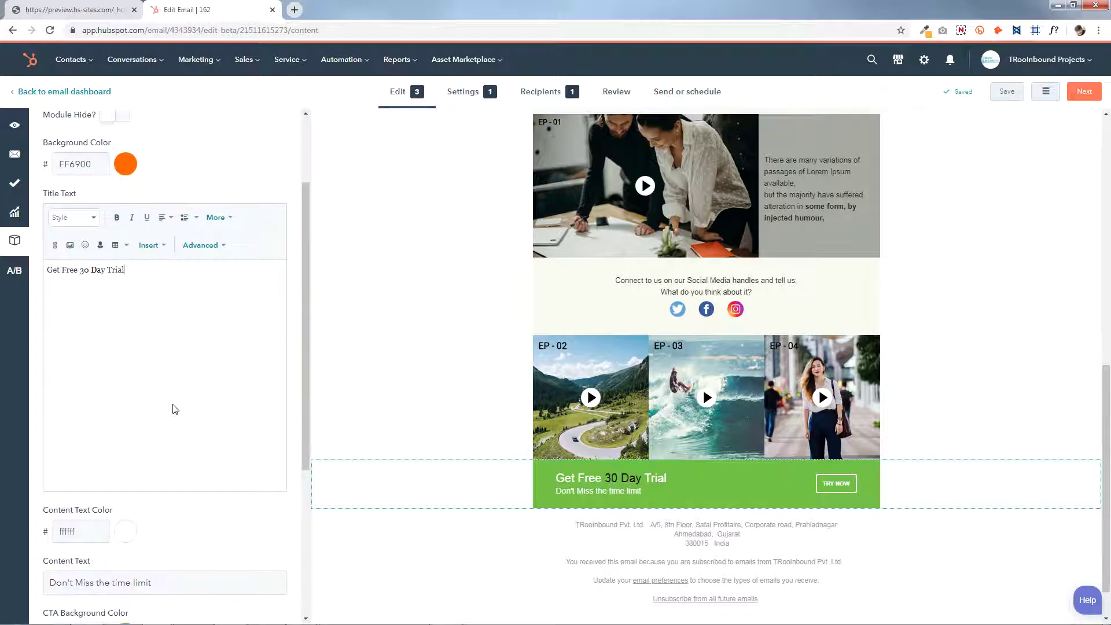
scroll(175, 409, down, 1)
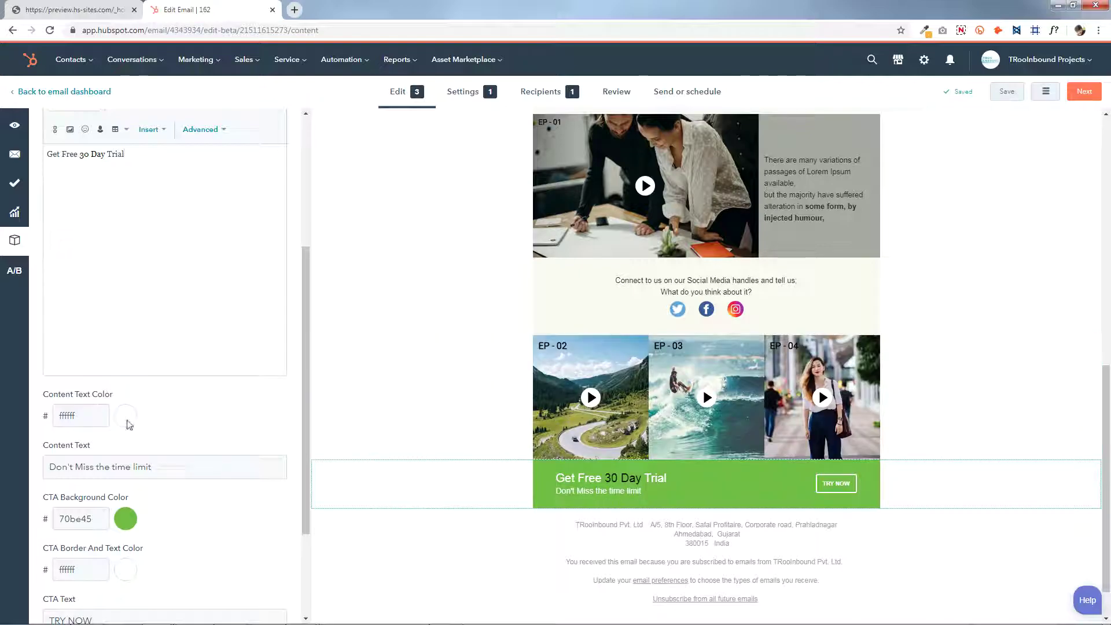
drag(211, 470, 10, 459)
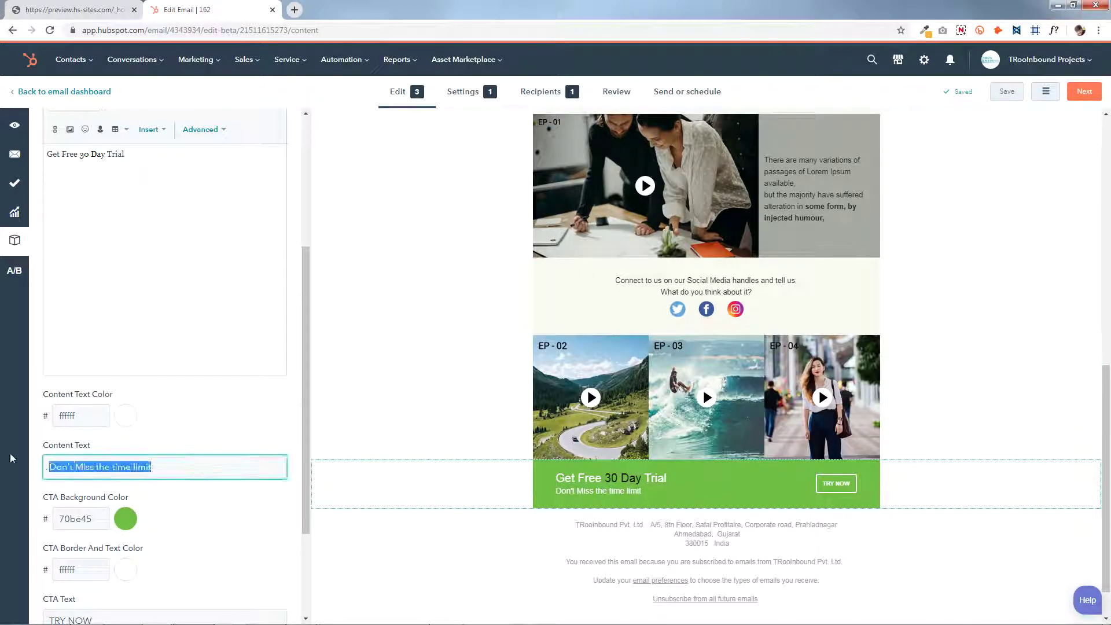
click(175, 464)
scroll(72, 401, down, 2)
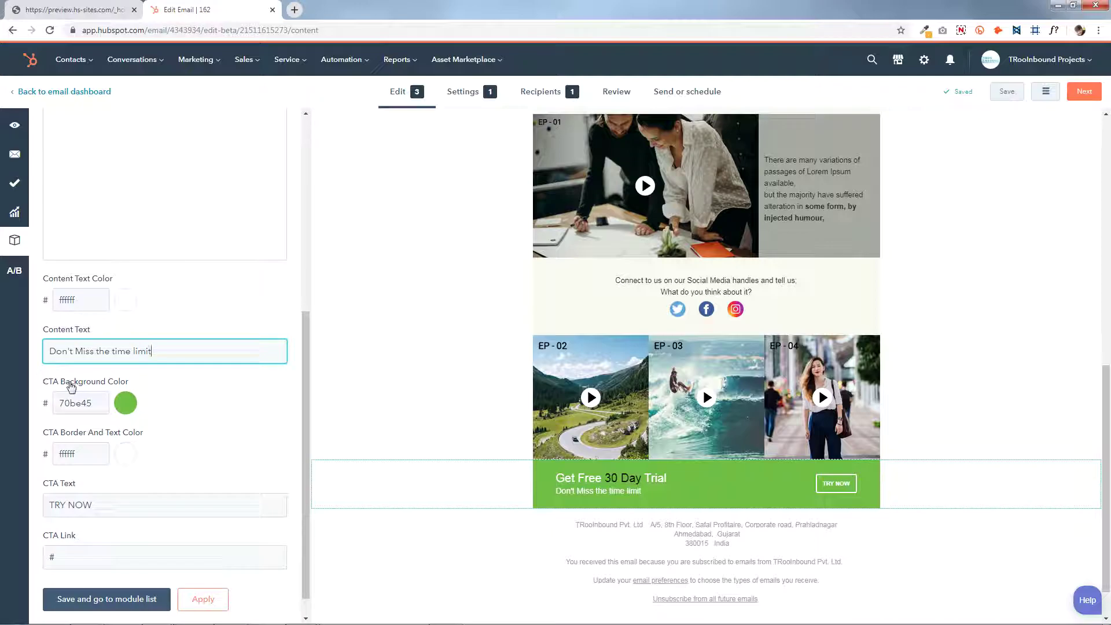
Step: Set the CTA background color of the CTA Section to FF6900, copied from the Notepad color notes
double_click(94, 403)
click(446, 617)
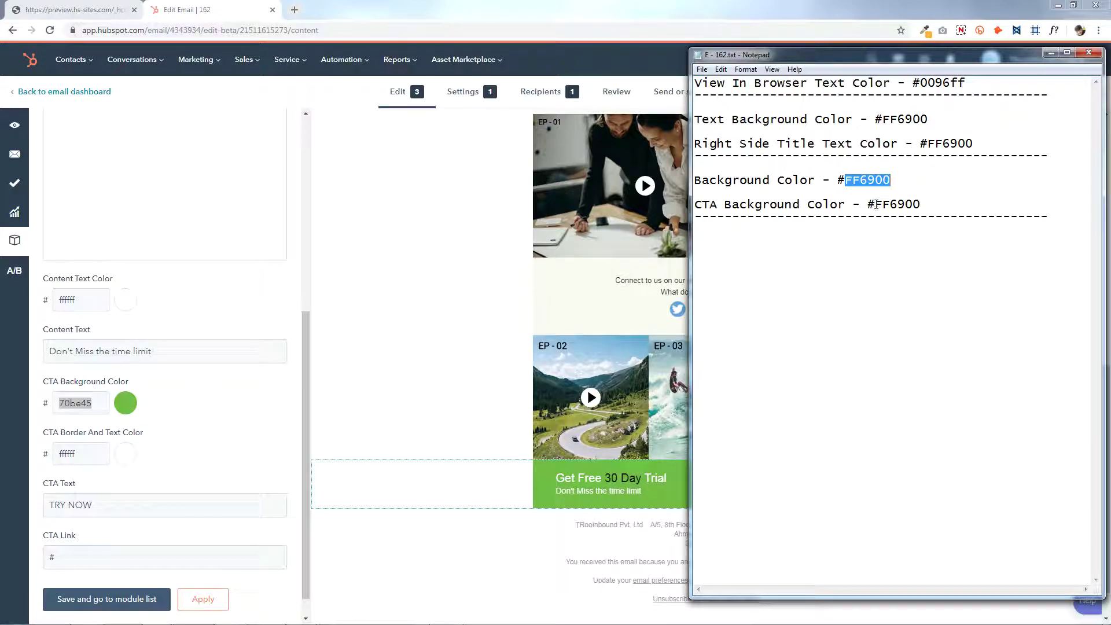
drag(875, 204, 924, 202)
right_click(919, 204)
click(949, 242)
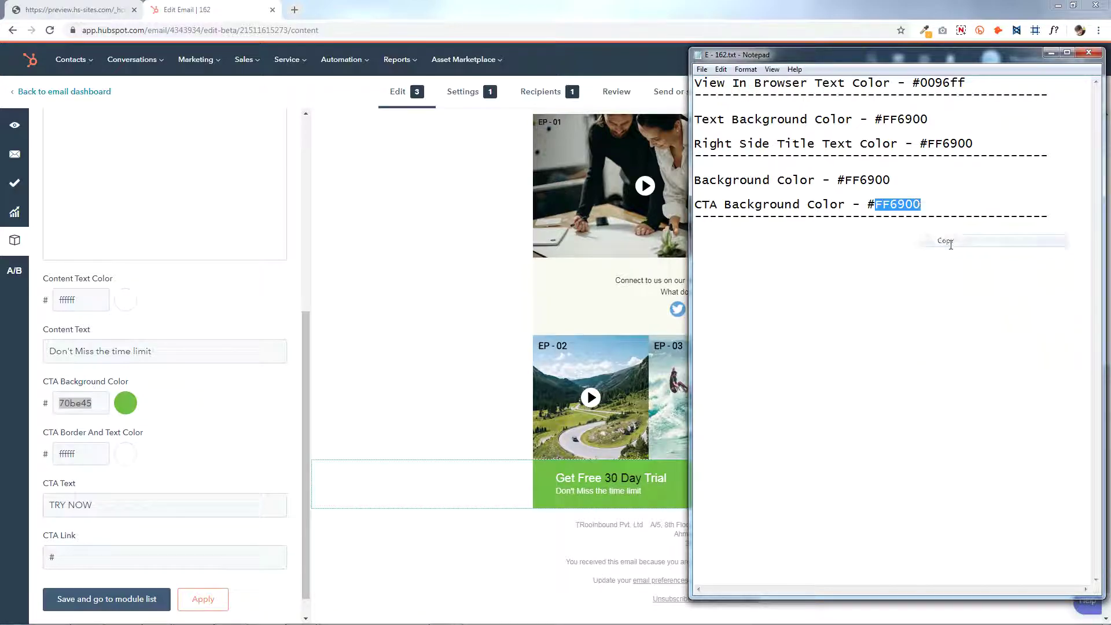
double_click(73, 403)
right_click(73, 403)
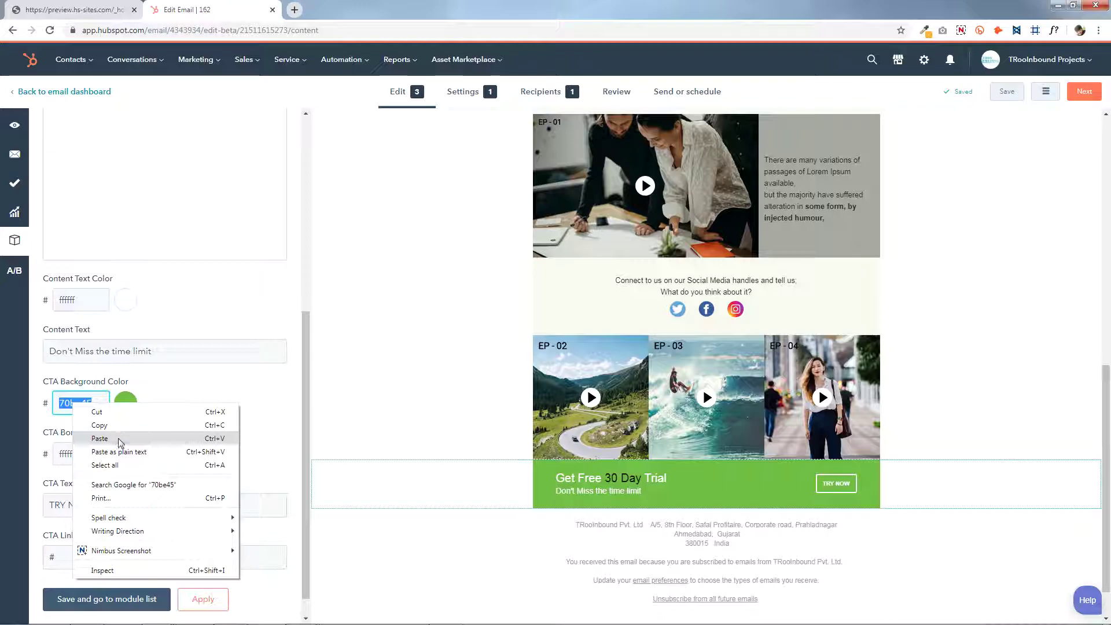
click(110, 438)
click(193, 420)
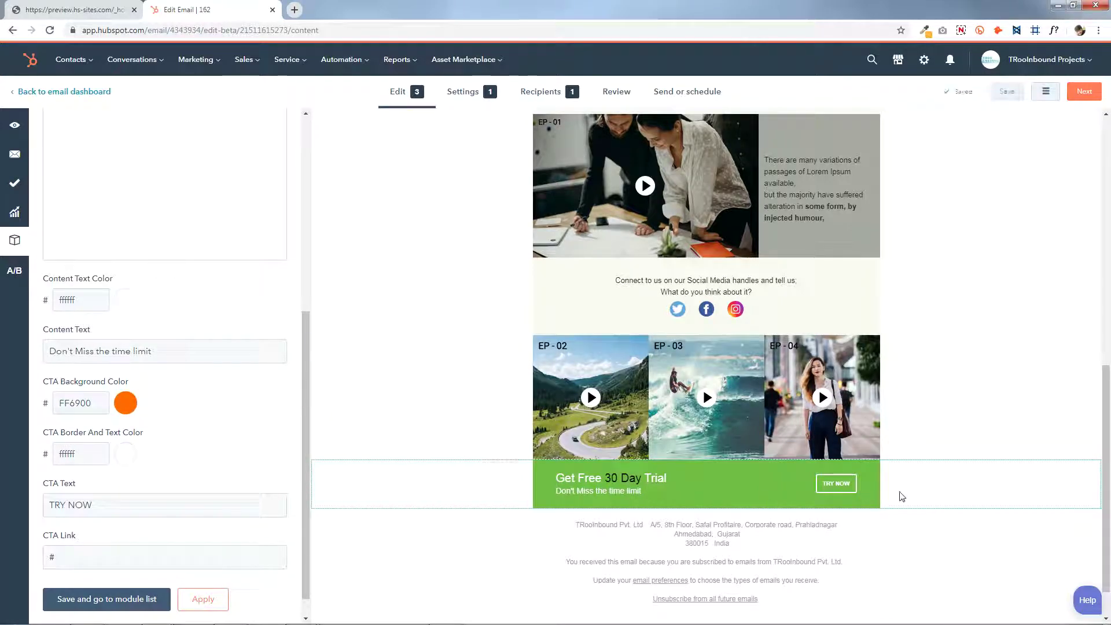
Step: Check the CTA border and text color, CTA text and CTA link settings, and save the CTA Section module
click(125, 453)
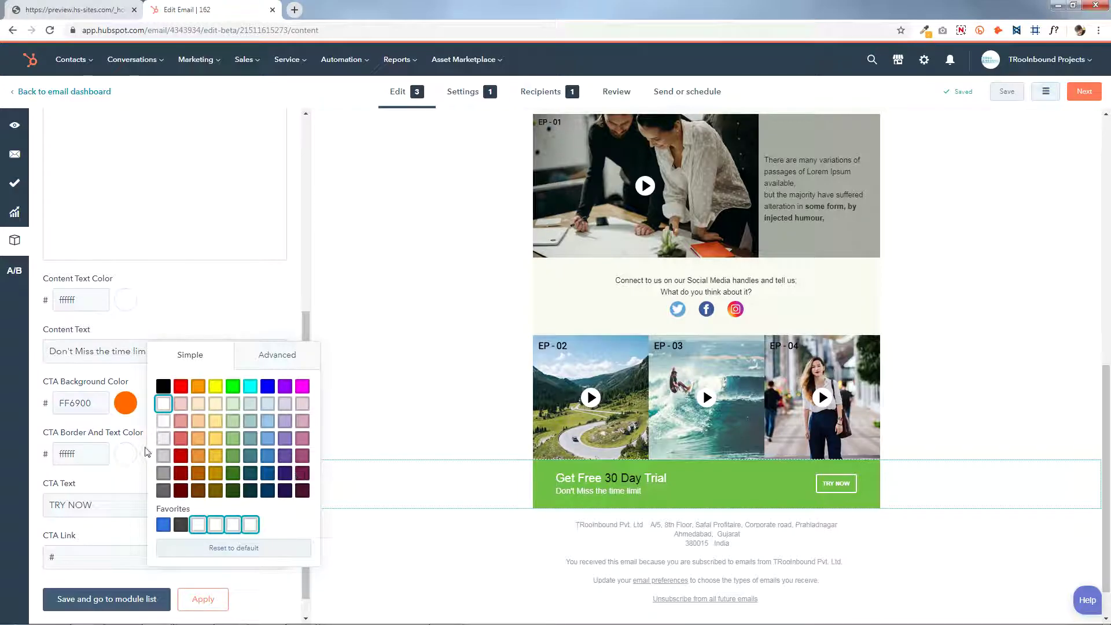
click(127, 456)
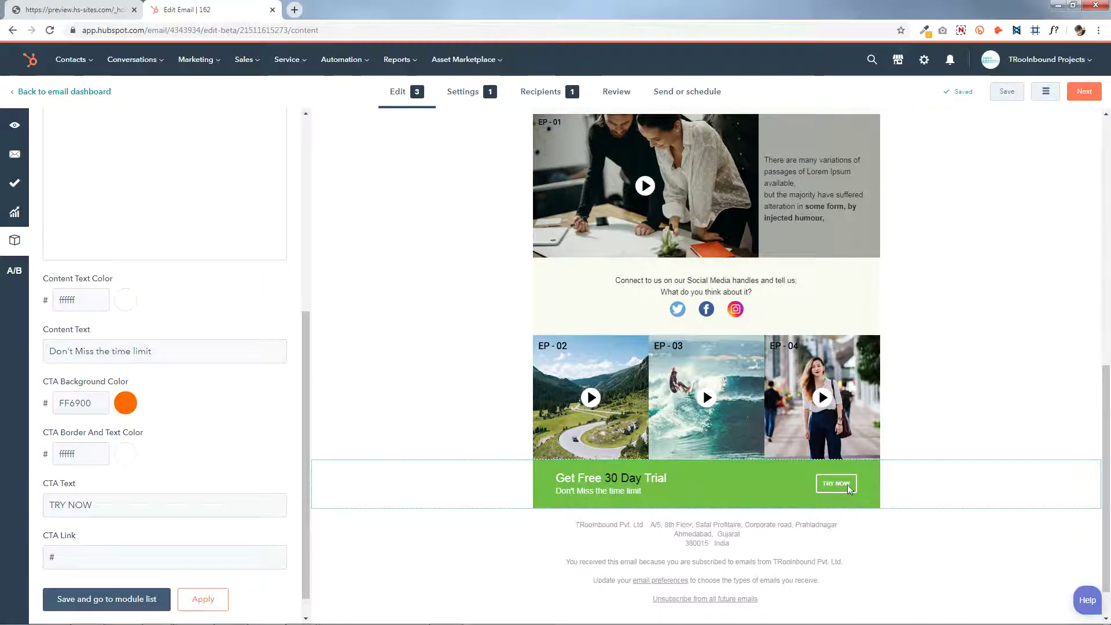
click(129, 506)
triple_click(104, 506)
click(74, 559)
click(148, 600)
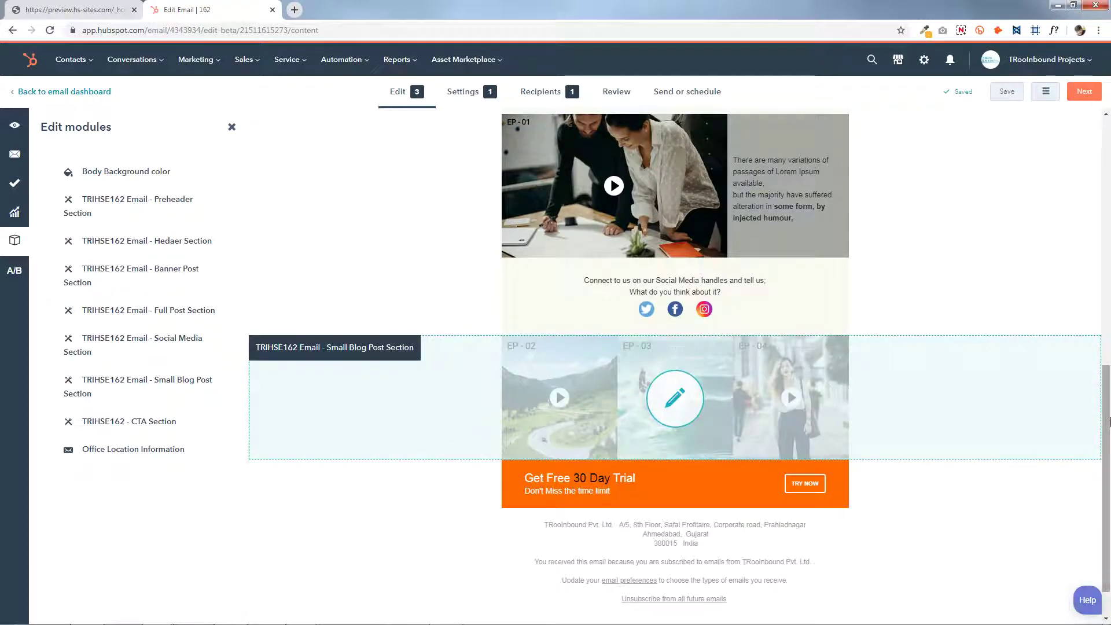
Step: Examine the location text in the Office Location Information module and return to the module list
scroll(1087, 457, down, 2)
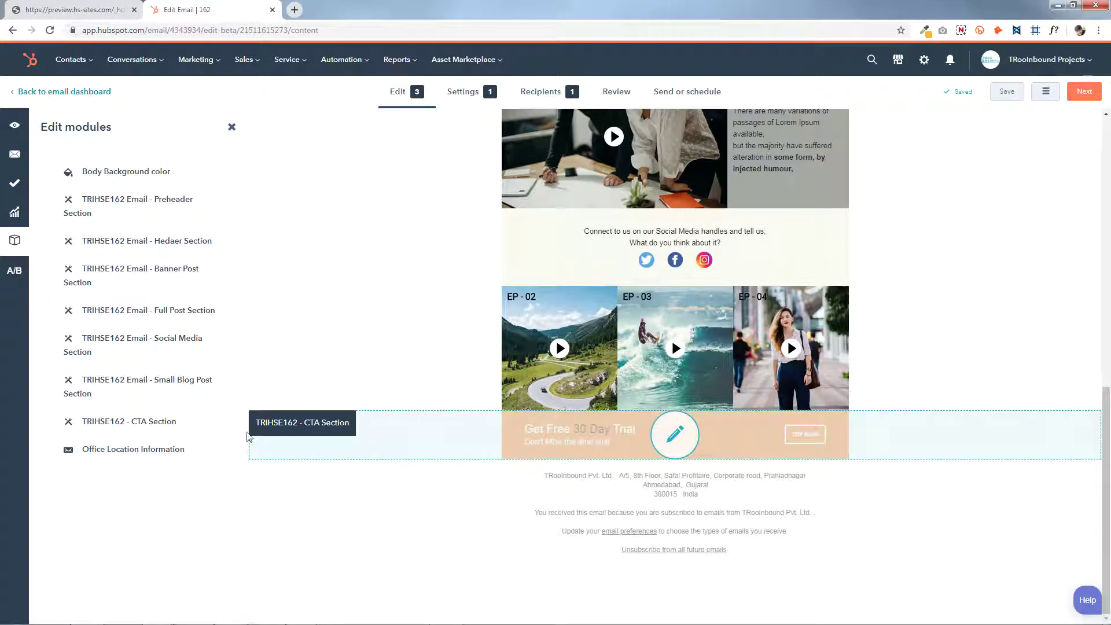
click(122, 453)
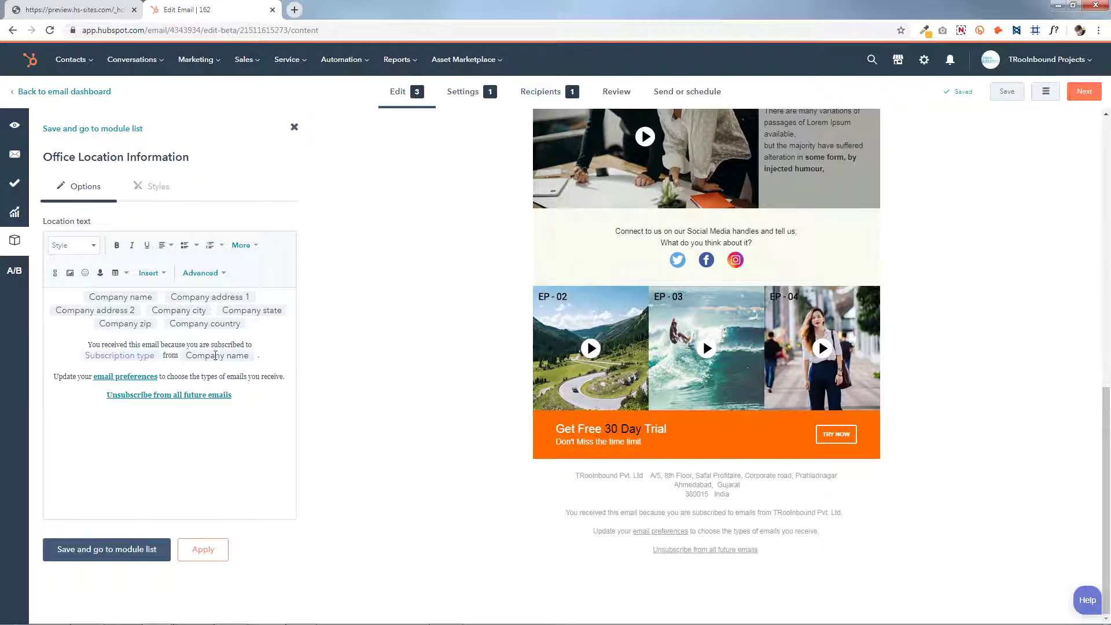
click(13, 240)
Step: Open the email's shareable preview in a new window and look through the customized layout
click(14, 125)
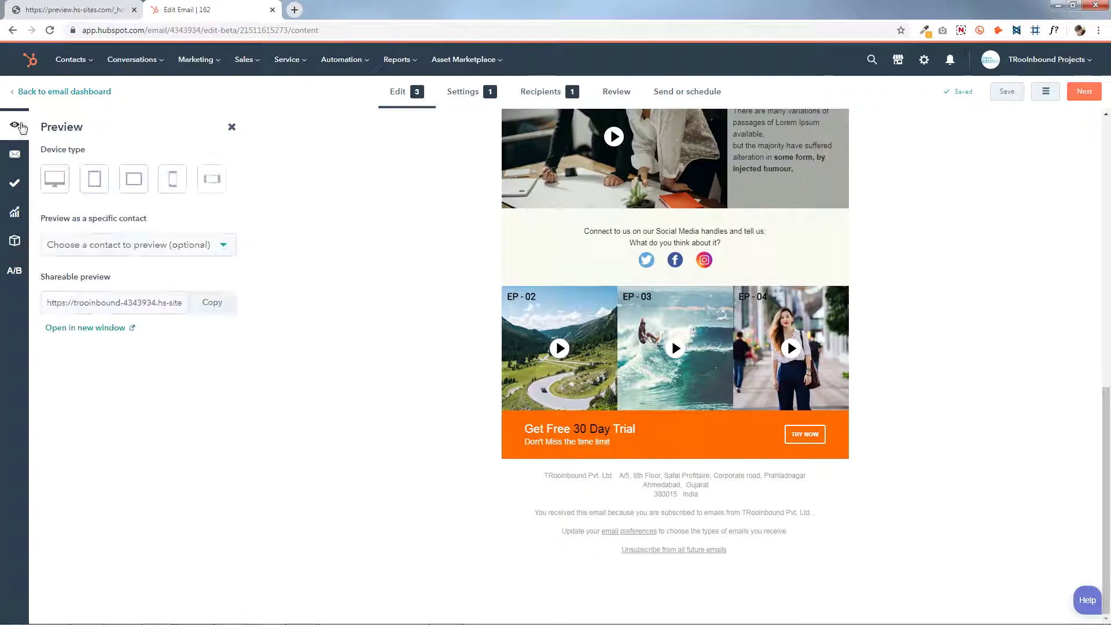
click(103, 330)
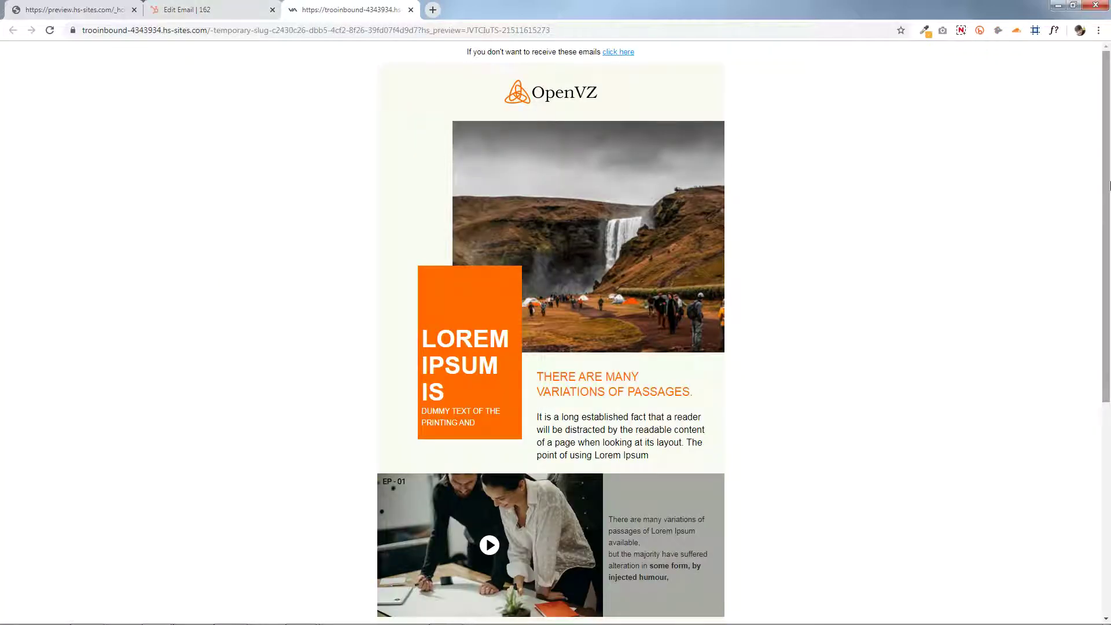
scroll(1110, 185, down, 6)
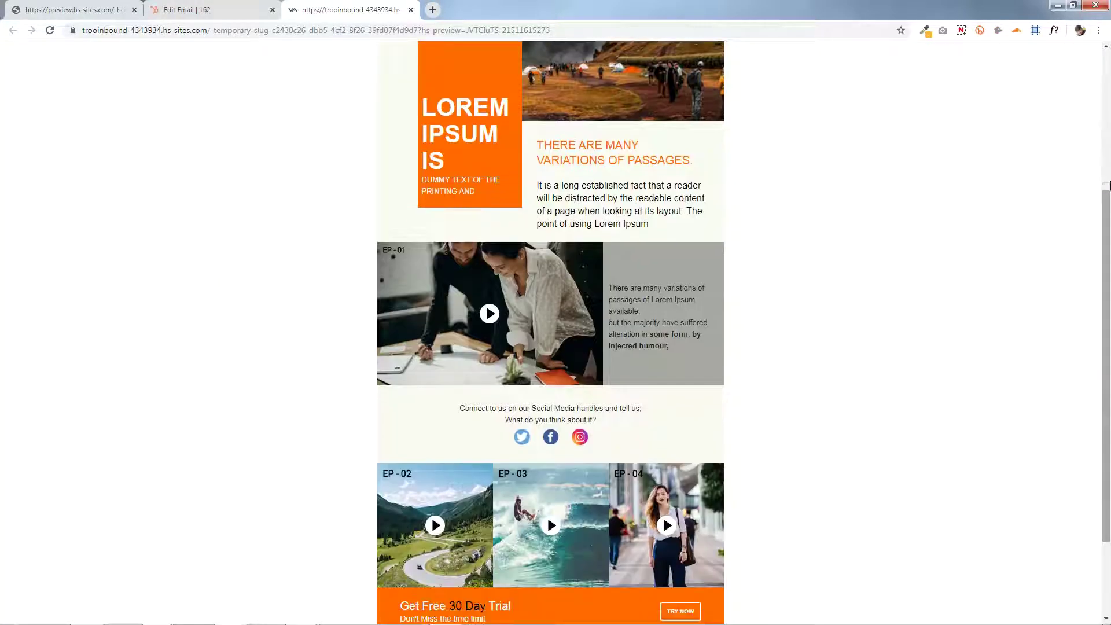
scroll(1109, 186, up, 6)
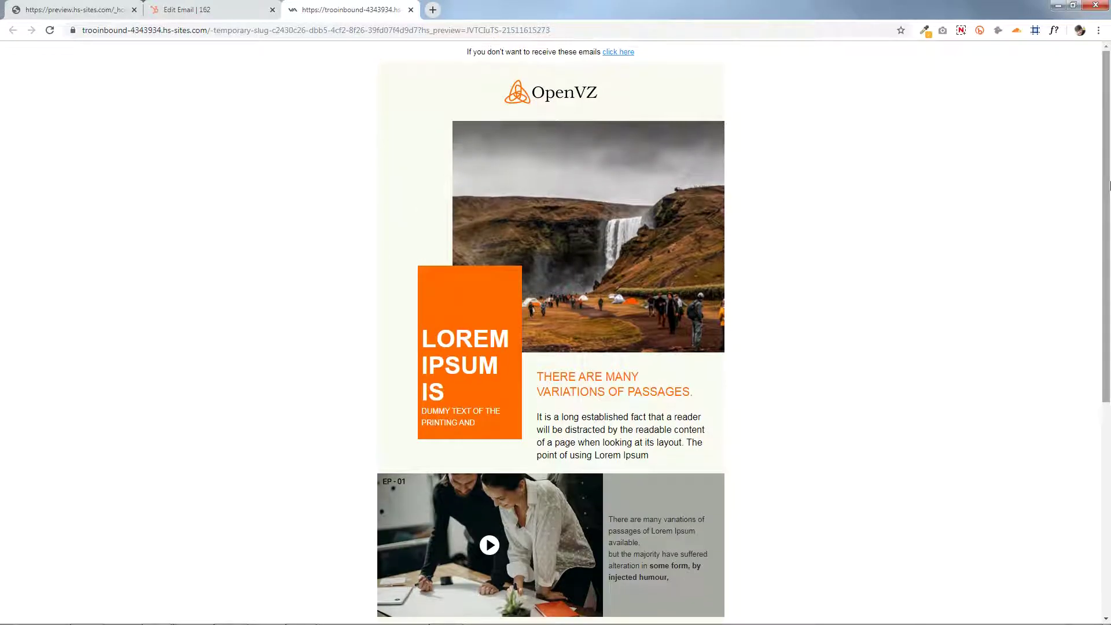
Step: Compare the original template preview with the customized email preview, ending on the customized version
click(32, 6)
scroll(68, 77, down, 6)
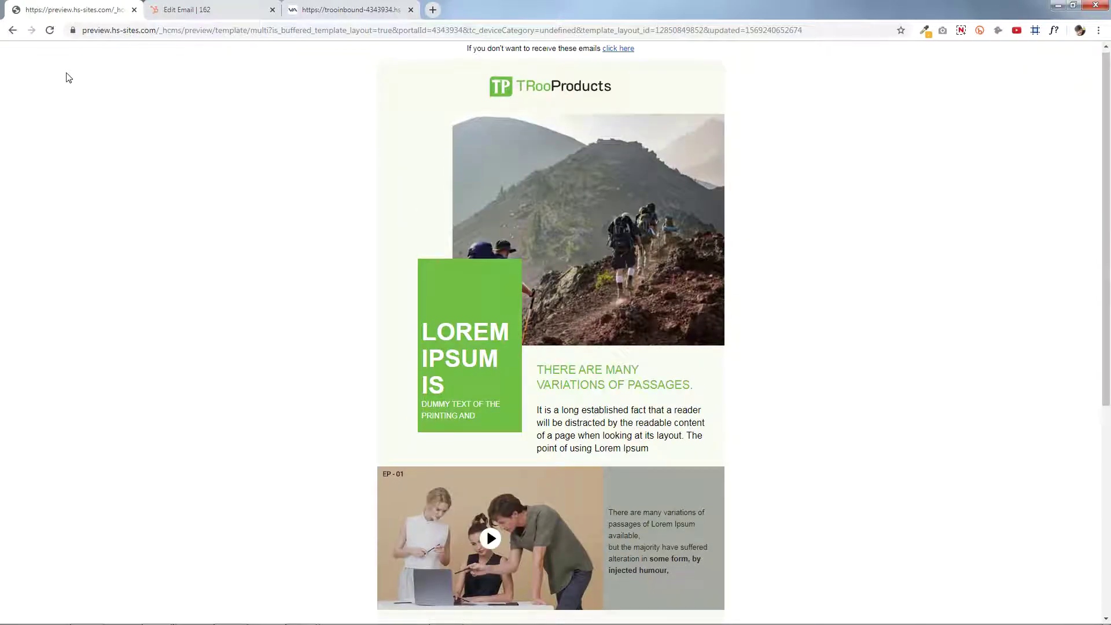
scroll(68, 77, up, 6)
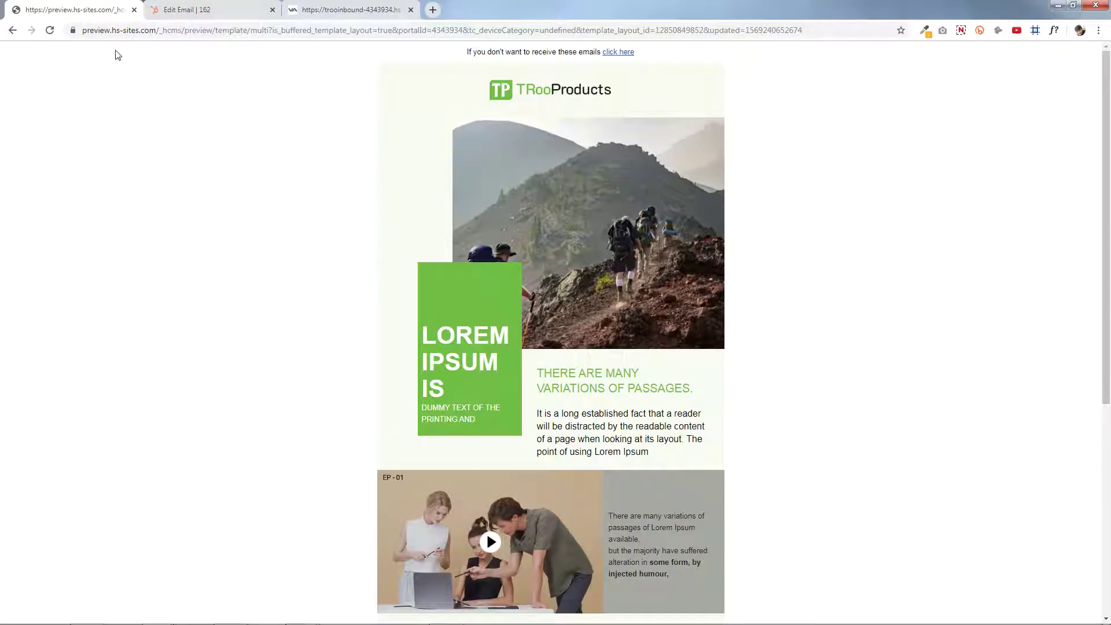
click(326, 6)
click(81, 7)
click(319, 6)
click(75, 9)
click(325, 7)
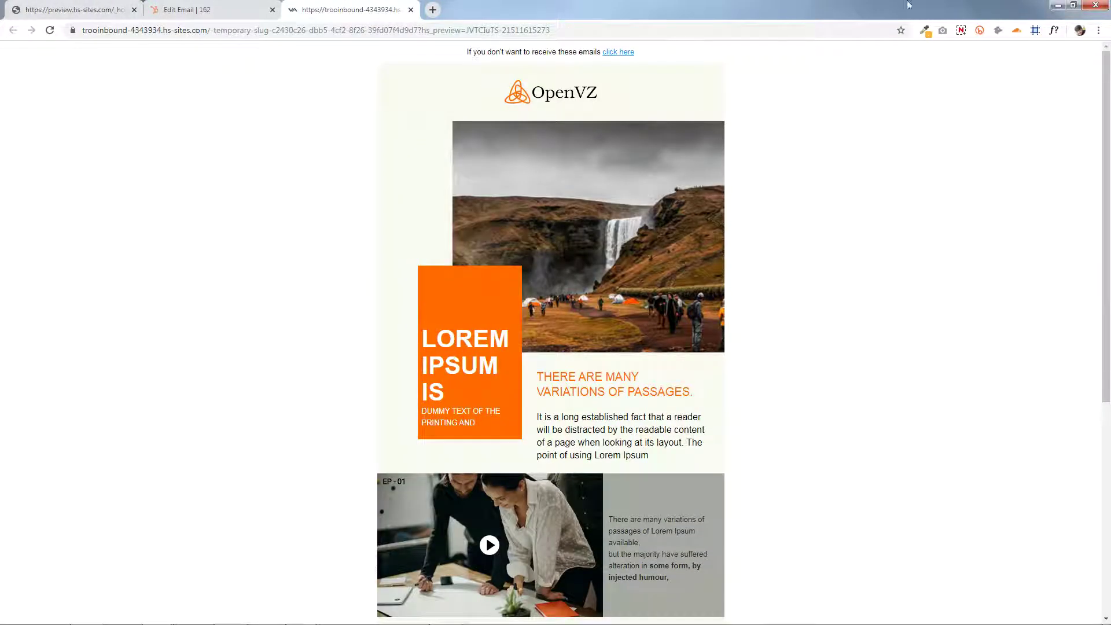
click(960, 34)
click(943, 105)
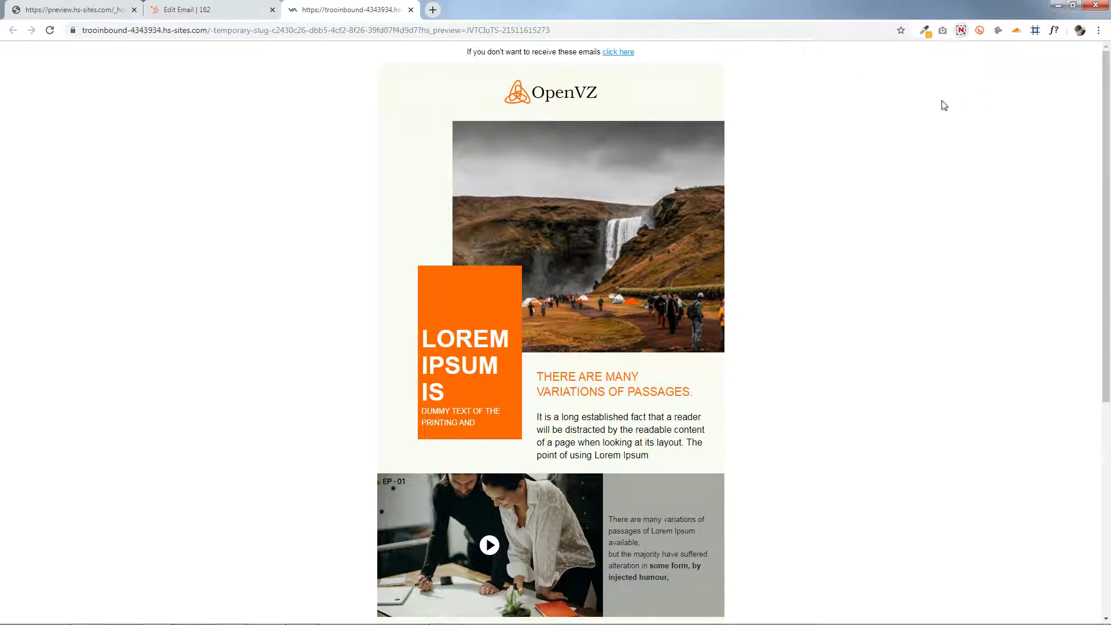